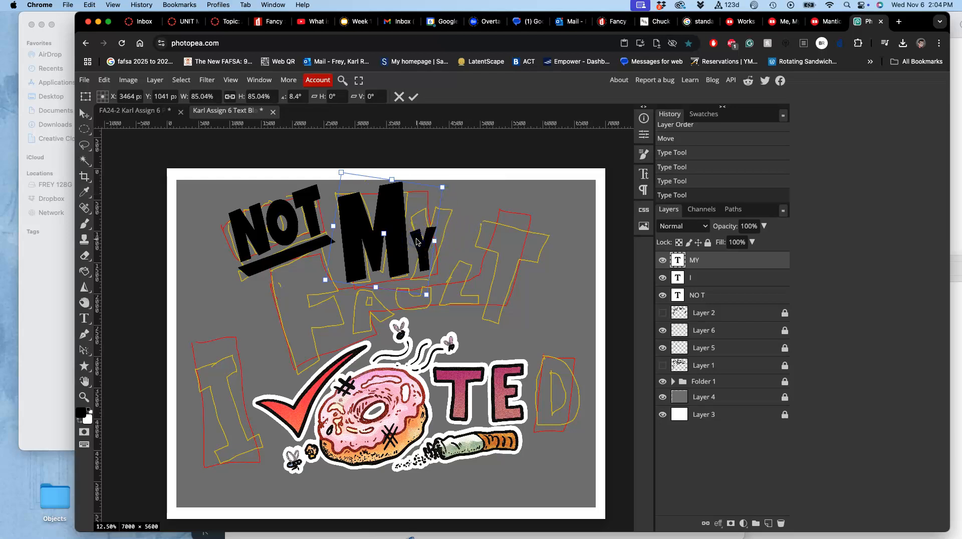
# - Apply the transform of the MY text, and set the font size of its Y to 1200 px
pyautogui.press('Return')
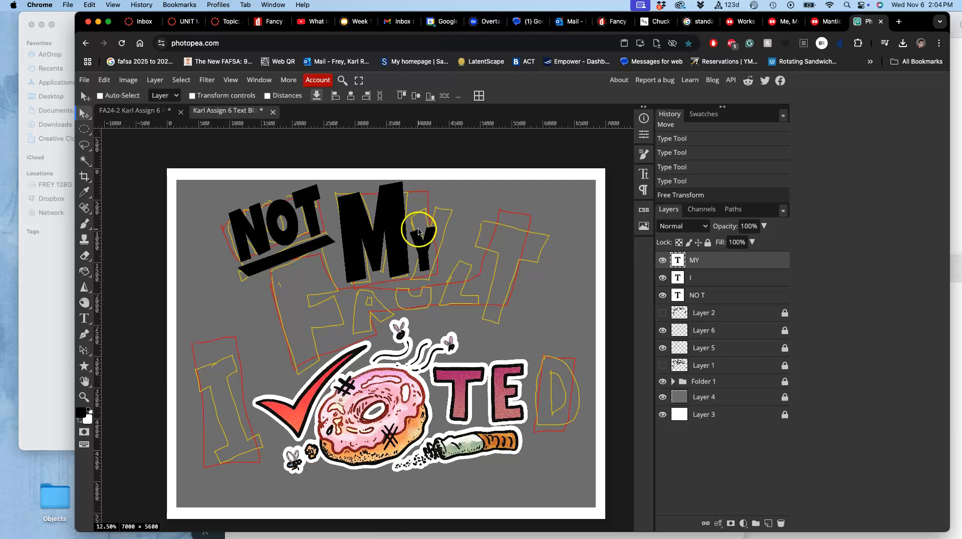
pyautogui.doubleClick(680, 261)
pyautogui.click(406, 252)
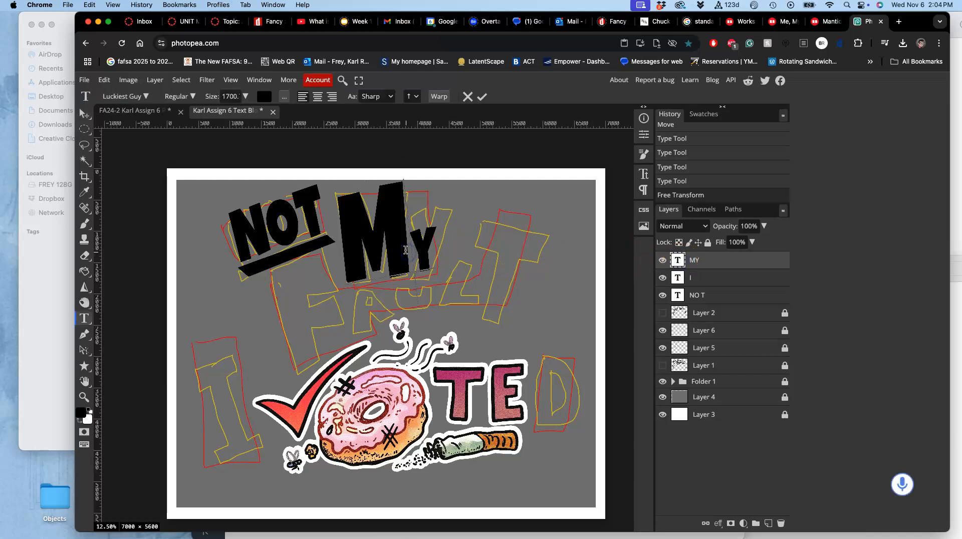
pyautogui.doubleClick(394, 254)
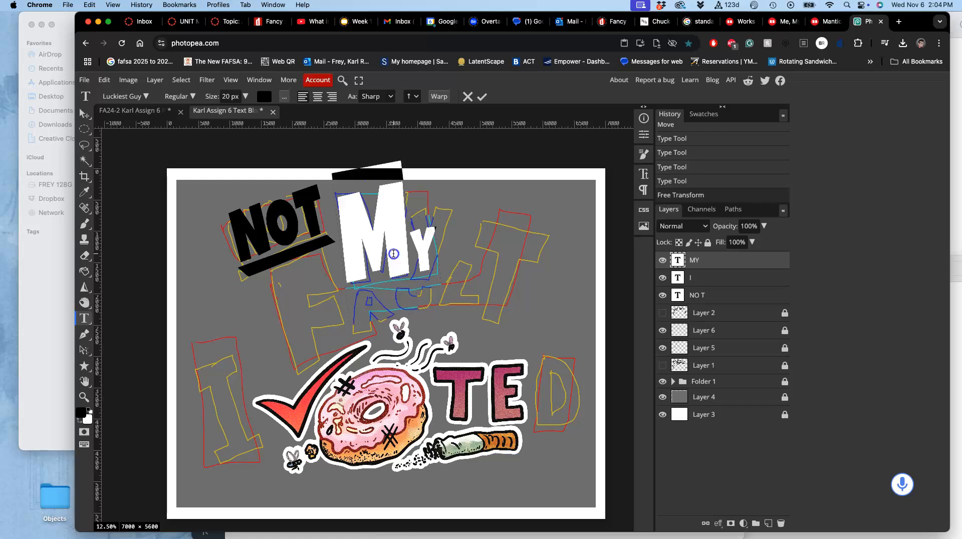
pyautogui.click(406, 251)
pyautogui.hotkey('shift', 'Left')
pyautogui.hotkey('shift', 'Right')
pyautogui.hotkey('shift', 'Right')
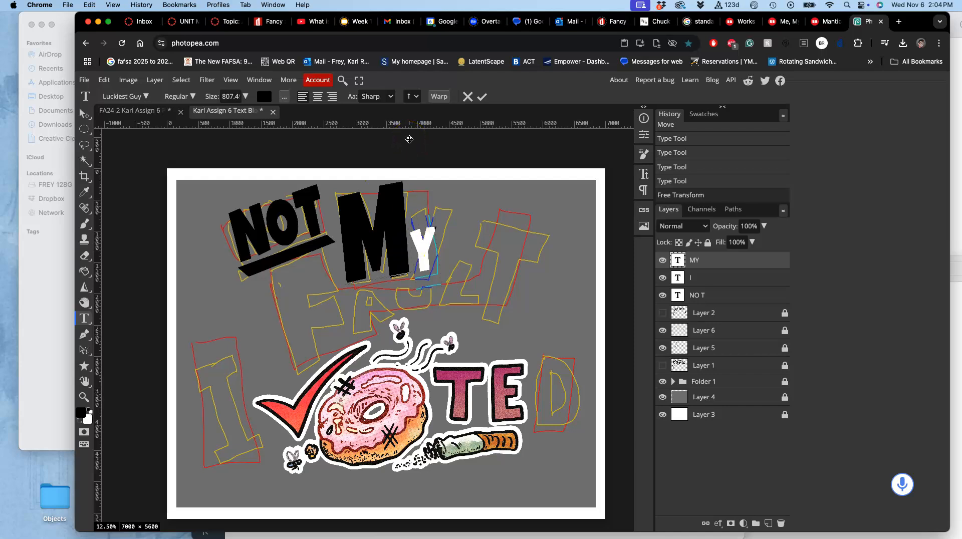
pyautogui.click(234, 97)
pyautogui.press('Return')
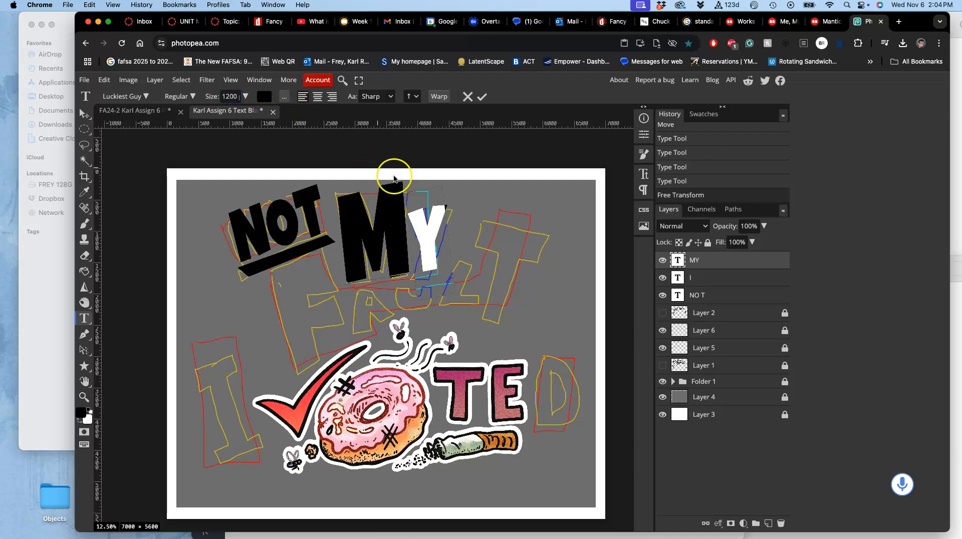
# - Delete the Y from the MY text layer, leaving only the M
pyautogui.click(430, 225)
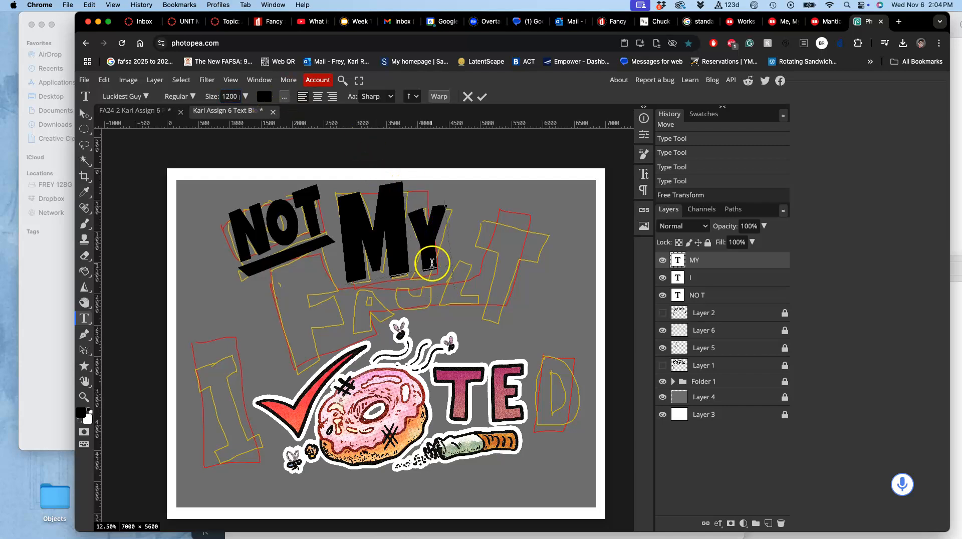
pyautogui.click(431, 243)
pyautogui.doubleClick(434, 240)
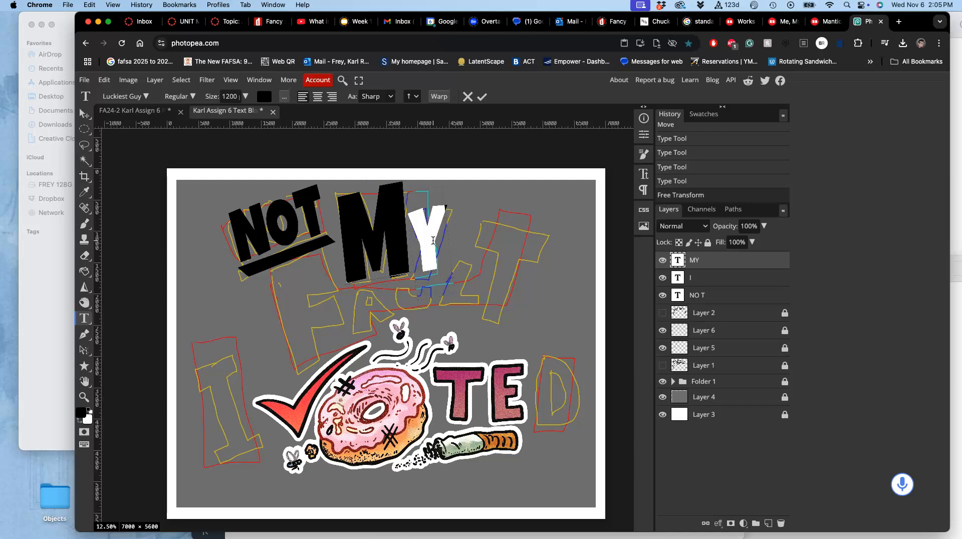
pyautogui.press('BackSpace')
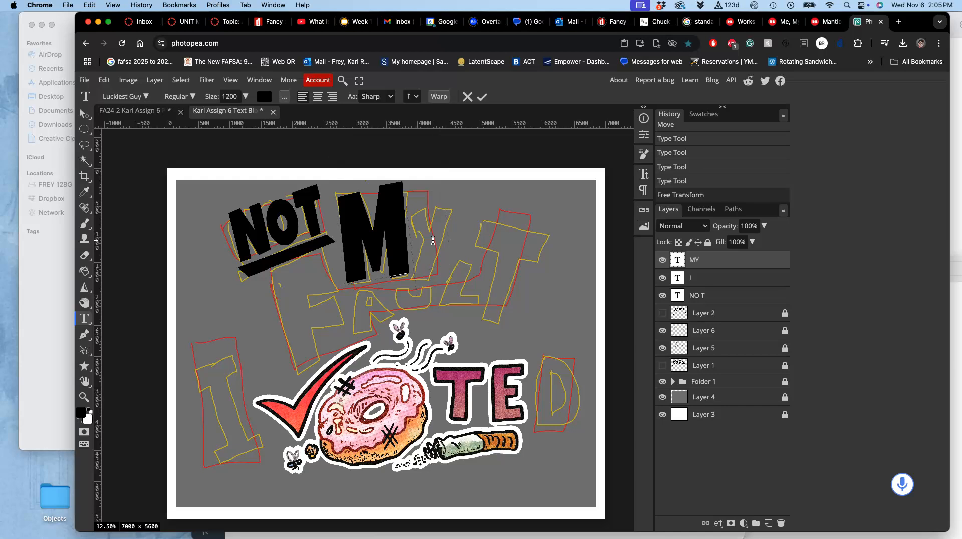
pyautogui.click(721, 262)
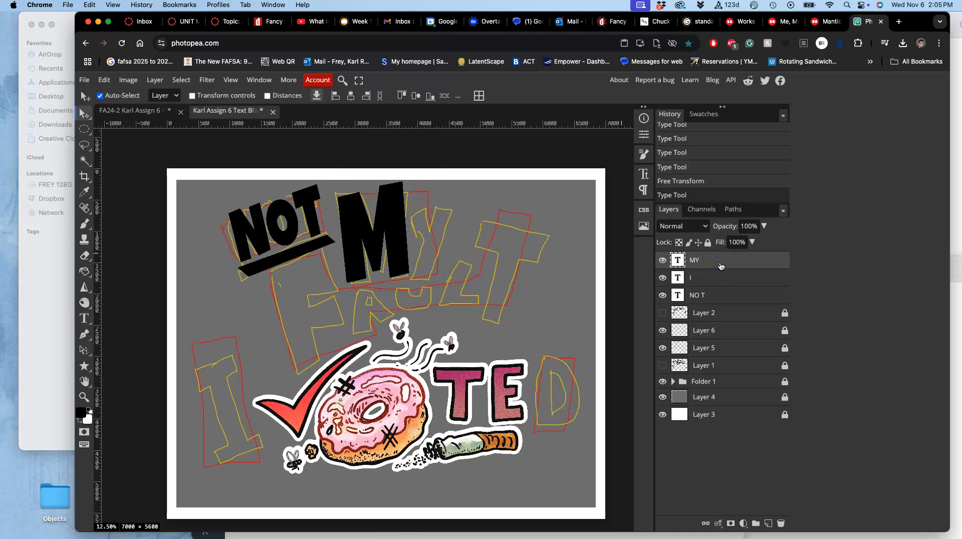
# - Duplicate the M text layer and change the copy's text to Y
pyautogui.click(722, 264)
pyautogui.press('super+j')
pyautogui.click(709, 262)
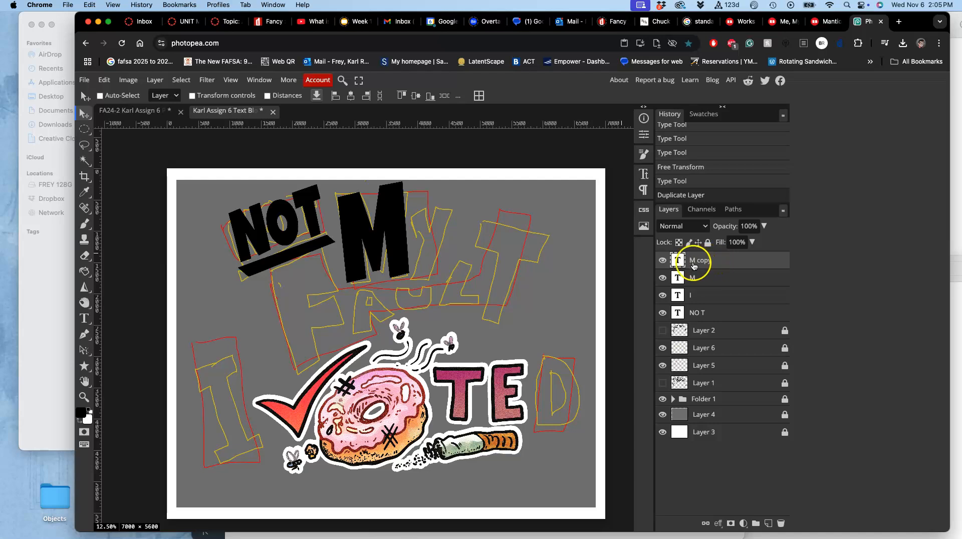
pyautogui.doubleClick(678, 260)
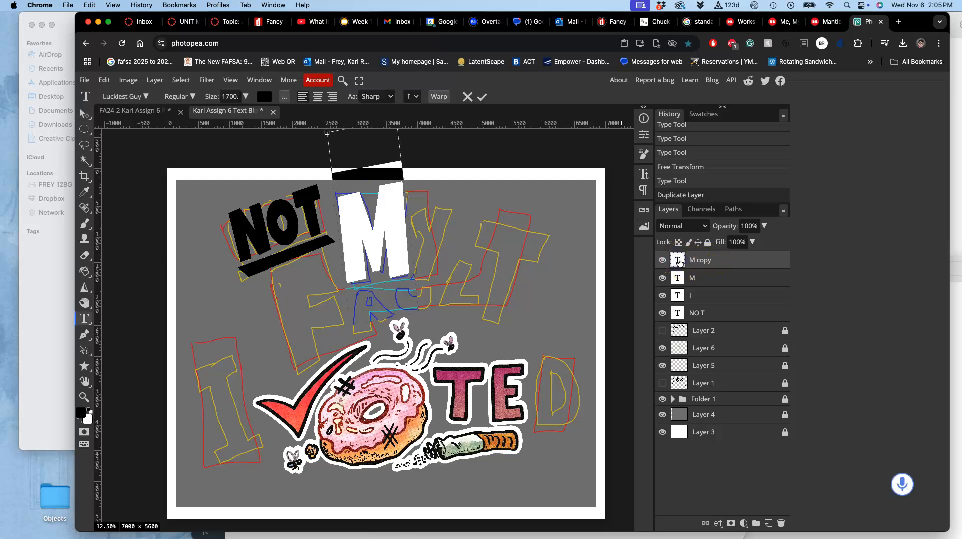
pyautogui.write('Y')
# - Place the Y beside the M over its yellow sketch outline and enlarge it to about 113%
pyautogui.click(84, 114)
pyautogui.moveTo(363, 238); pyautogui.dragTo(420, 235)
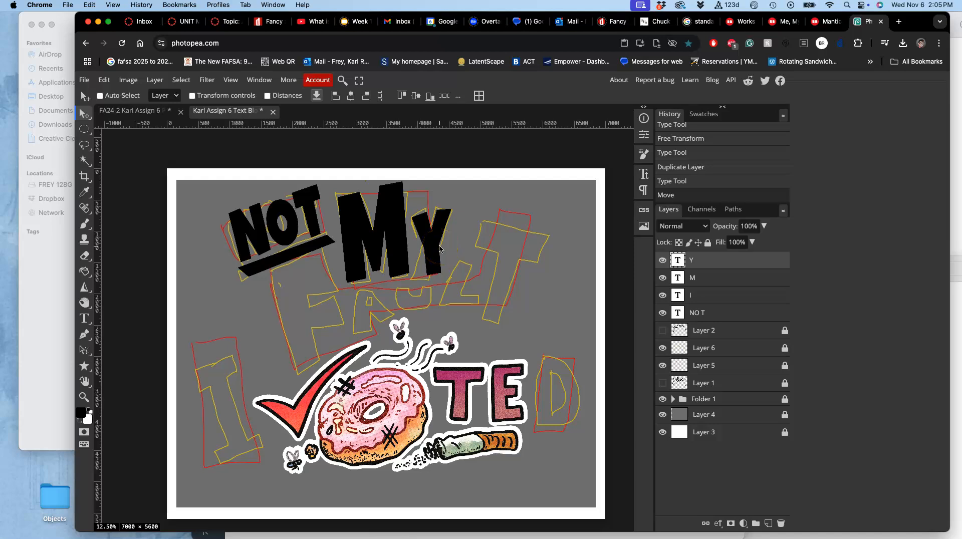
pyautogui.hotkey('ctrl', 't')
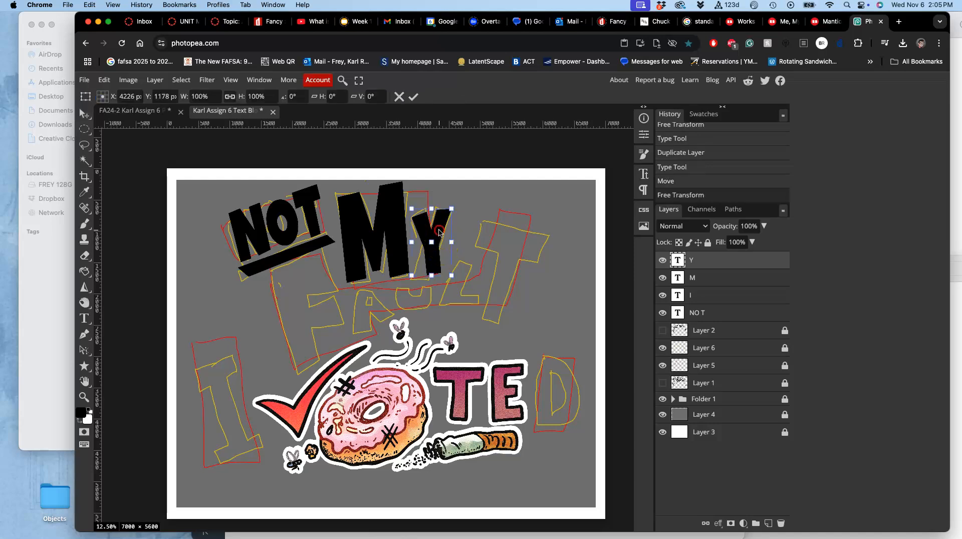
pyautogui.rightClick(440, 231)
pyautogui.click(475, 413)
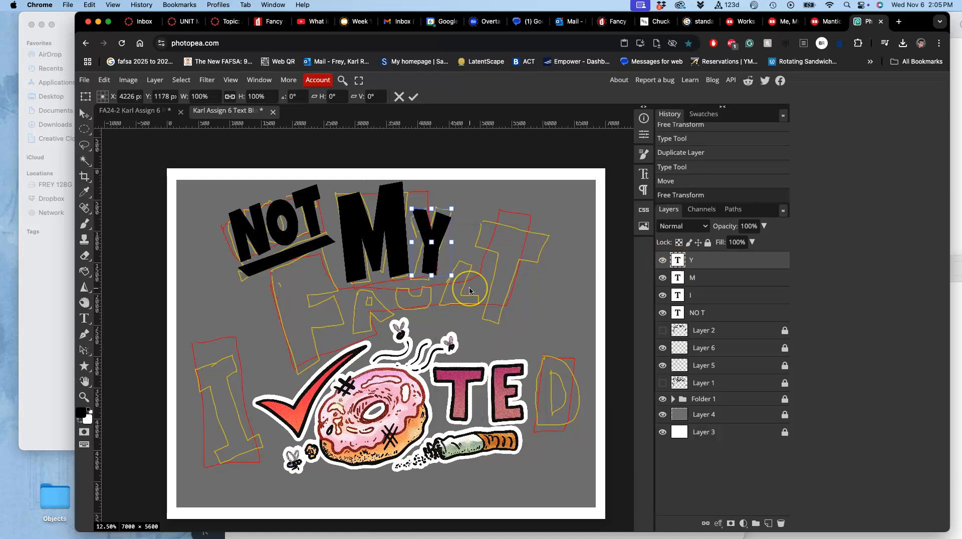
pyautogui.scroll(5, 469, 291)
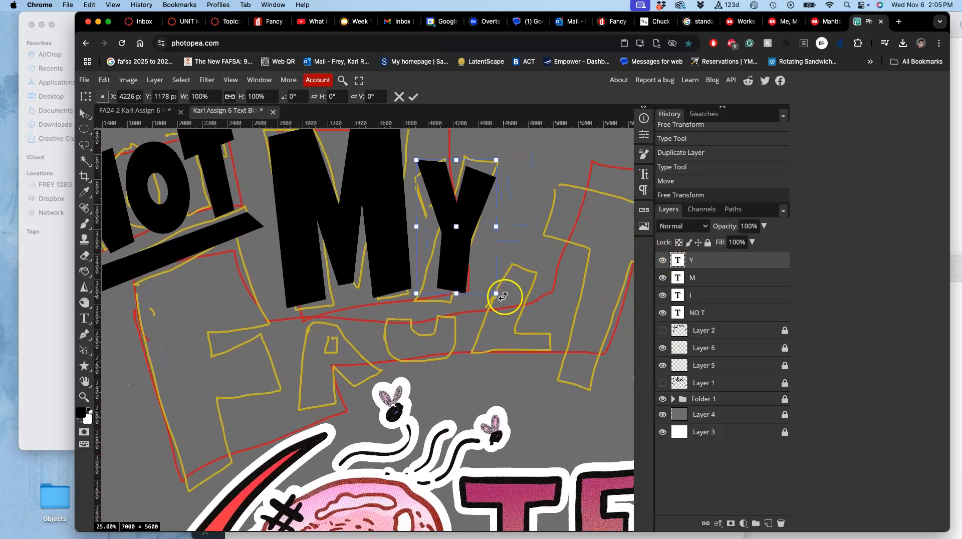
pyautogui.moveTo(498, 293); pyautogui.dragTo(478, 327)
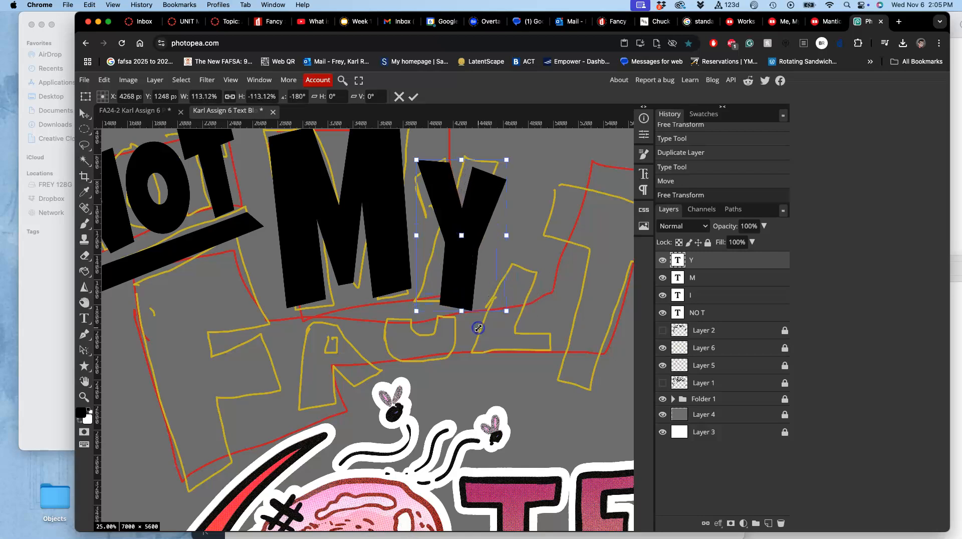
# - Skew and rotate the Y so it slants along its yellow sketch outline beside the M
pyautogui.rightClick(472, 253)
pyautogui.click(491, 311)
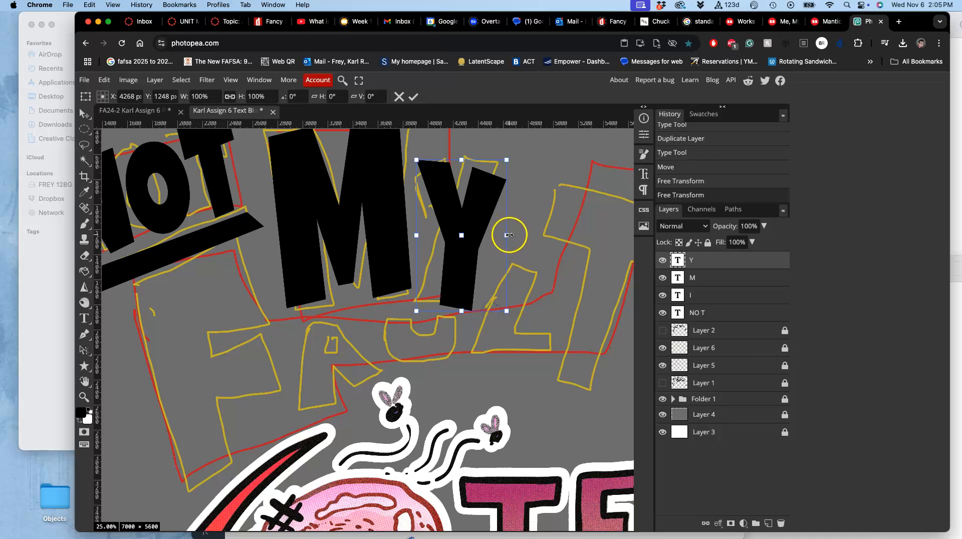
pyautogui.moveTo(509, 235); pyautogui.dragTo(492, 207)
pyautogui.moveTo(516, 284); pyautogui.dragTo(505, 294)
pyautogui.click(462, 260)
pyautogui.moveTo(462, 260); pyautogui.dragTo(453, 268)
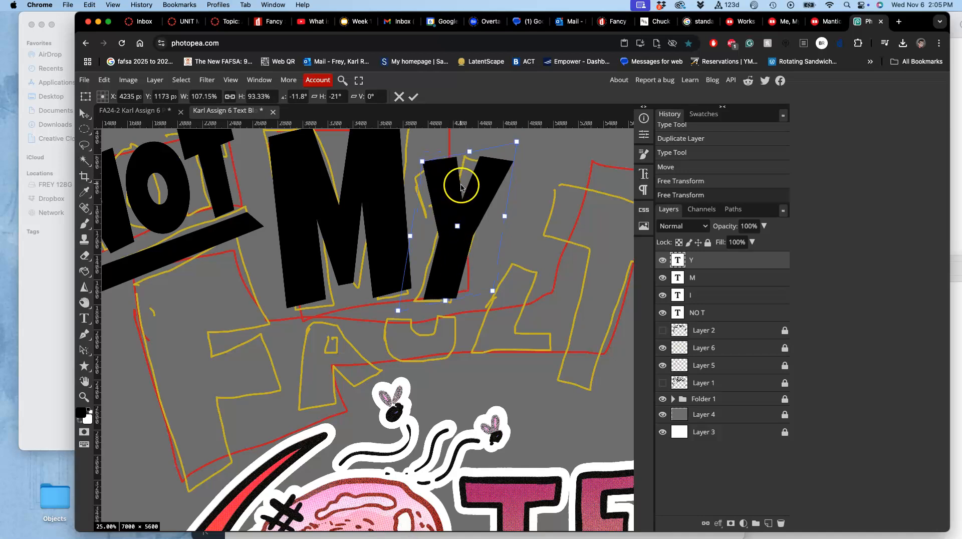
pyautogui.doubleClick(461, 191)
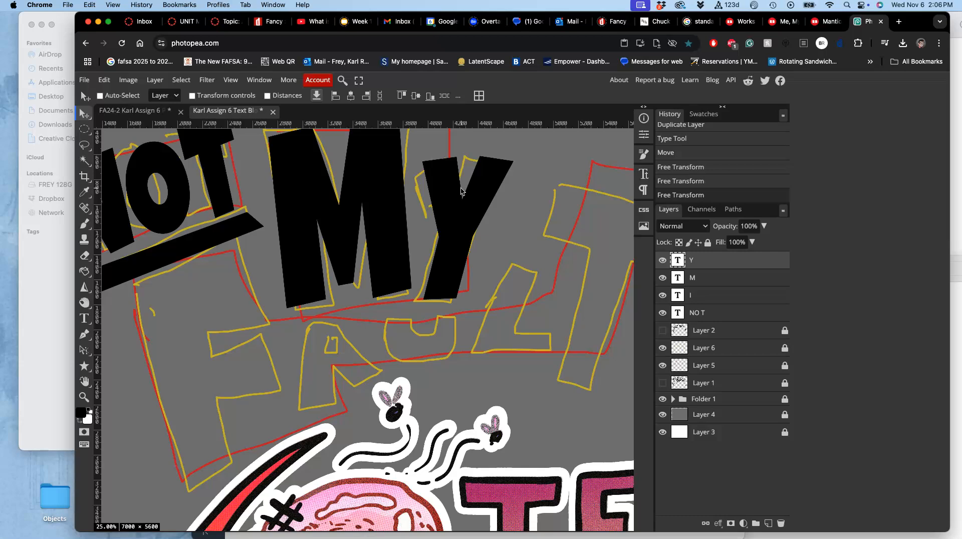
# - Rotate the Y by about -3.6° and shift it closer to the M to fit the sketch outline
pyautogui.hotkey('ctrl', 't')
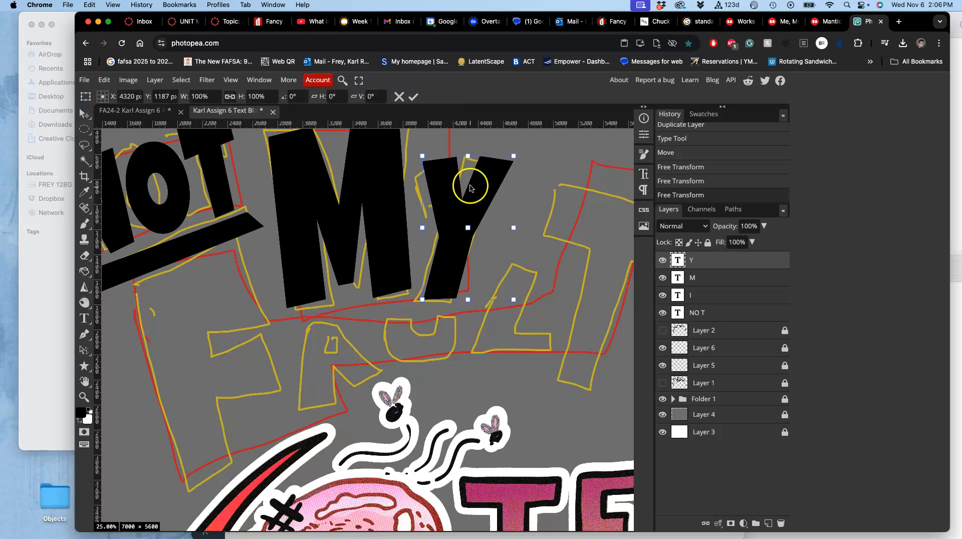
pyautogui.rightClick(471, 197)
pyautogui.click(495, 260)
pyautogui.moveTo(444, 175); pyautogui.dragTo(455, 167)
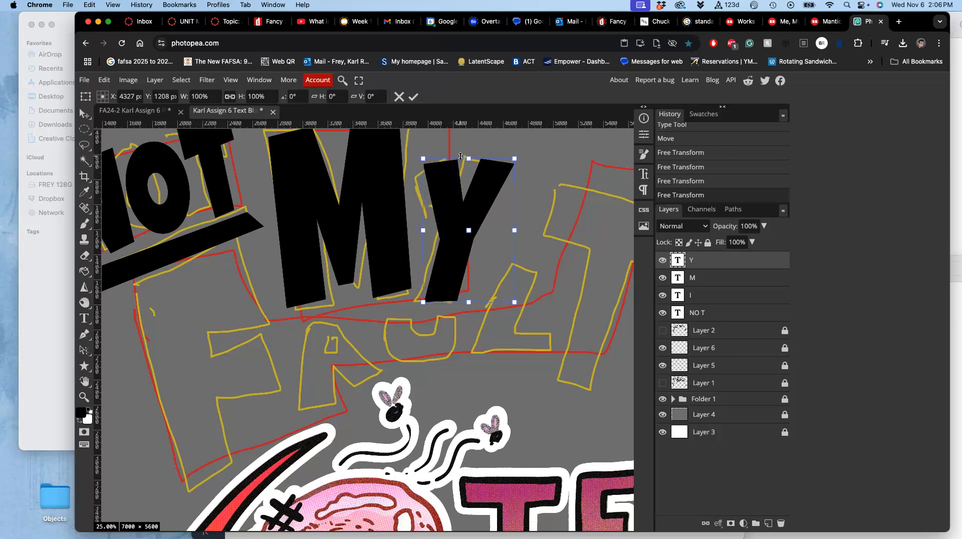
pyautogui.moveTo(458, 154); pyautogui.dragTo(458, 154)
pyautogui.moveTo(474, 192); pyautogui.dragTo(470, 190)
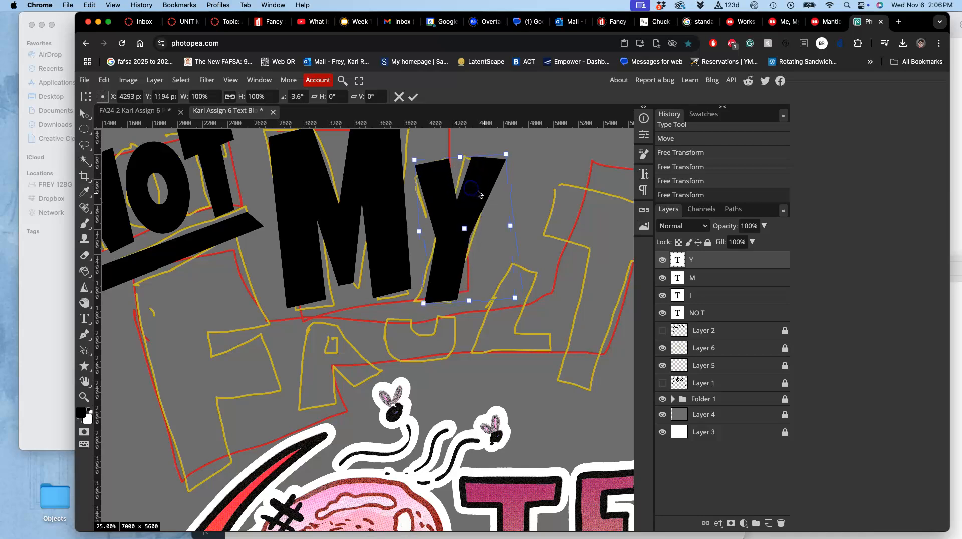
pyautogui.press('Return')
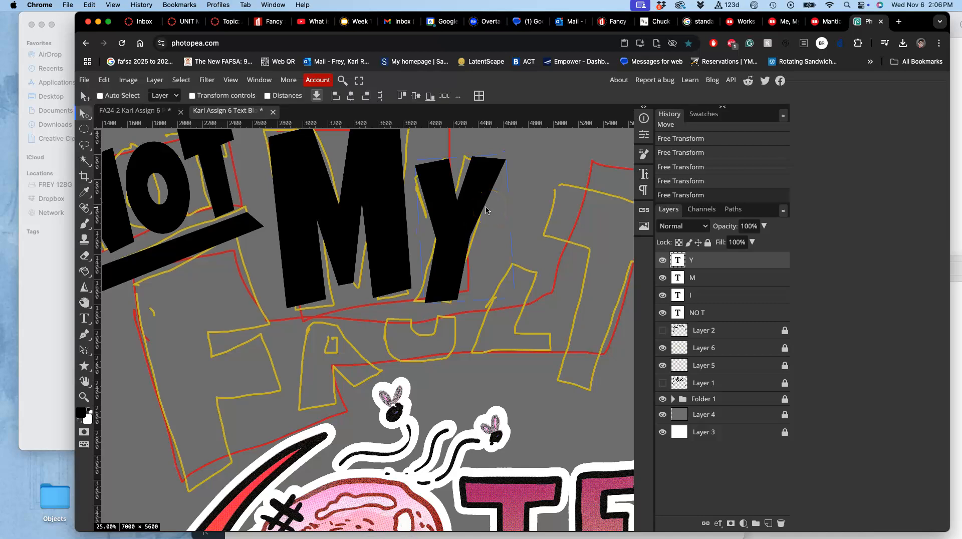
# - Fine-tune the Y with a slight distortion and nudge so its stem matches the yellow outline
pyautogui.press('alt+super+t')
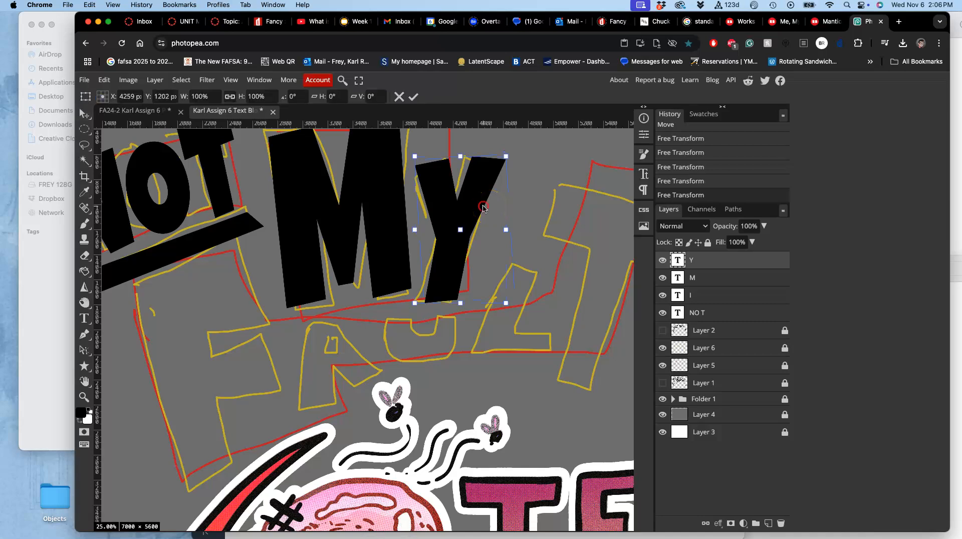
pyautogui.rightClick(483, 207)
pyautogui.click(505, 267)
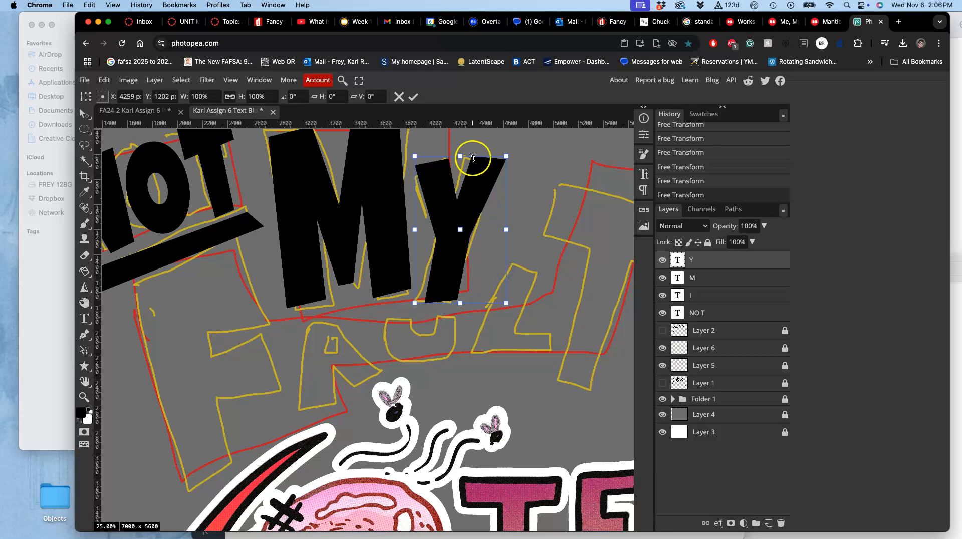
pyautogui.moveTo(460, 156)
pyautogui.mouseDown()
pyautogui.moveTo(450, 156)
pyautogui.moveTo(462, 156)
pyautogui.mouseUp()
pyautogui.moveTo(450, 272); pyautogui.dragTo(449, 276)
pyautogui.press('Return')
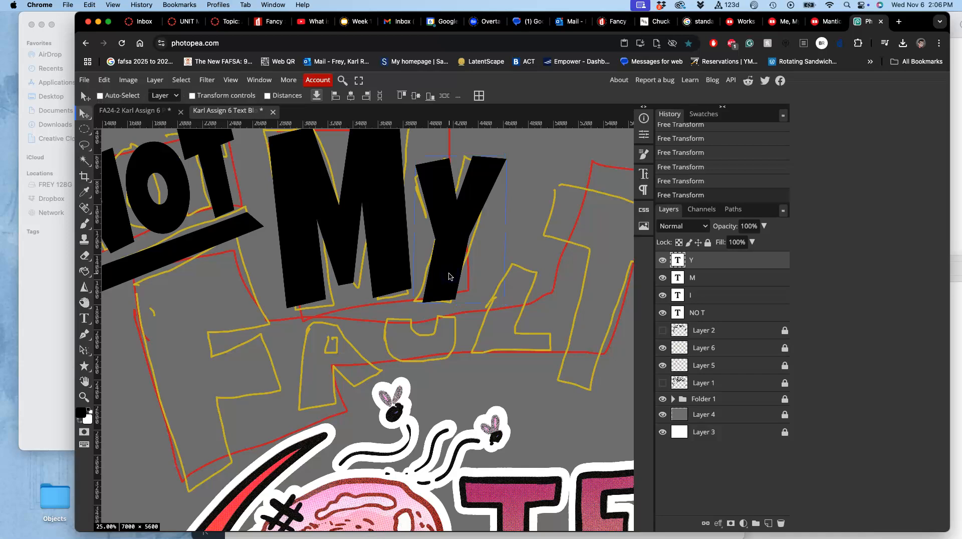
# - Duplicate the M text layer and move the copy above the Y layer in the stack
pyautogui.scroll(-5, 449, 276)
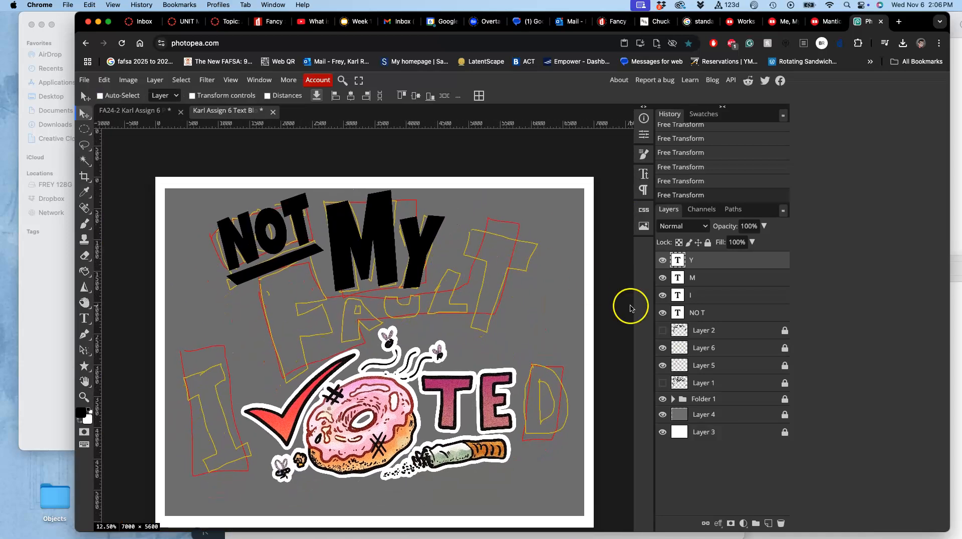
pyautogui.click(700, 284)
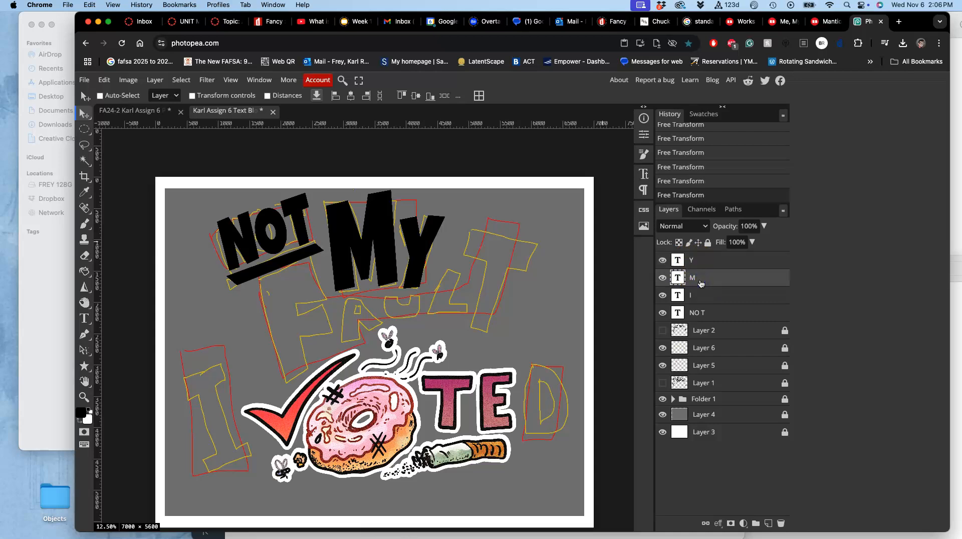
pyautogui.hotkey('ctrl', 'j')
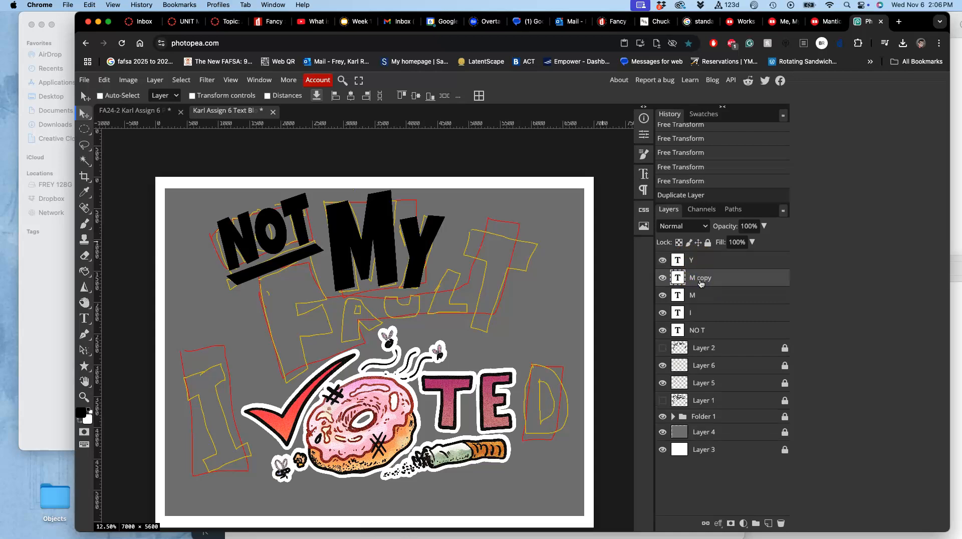
pyautogui.moveTo(701, 283); pyautogui.dragTo(699, 256)
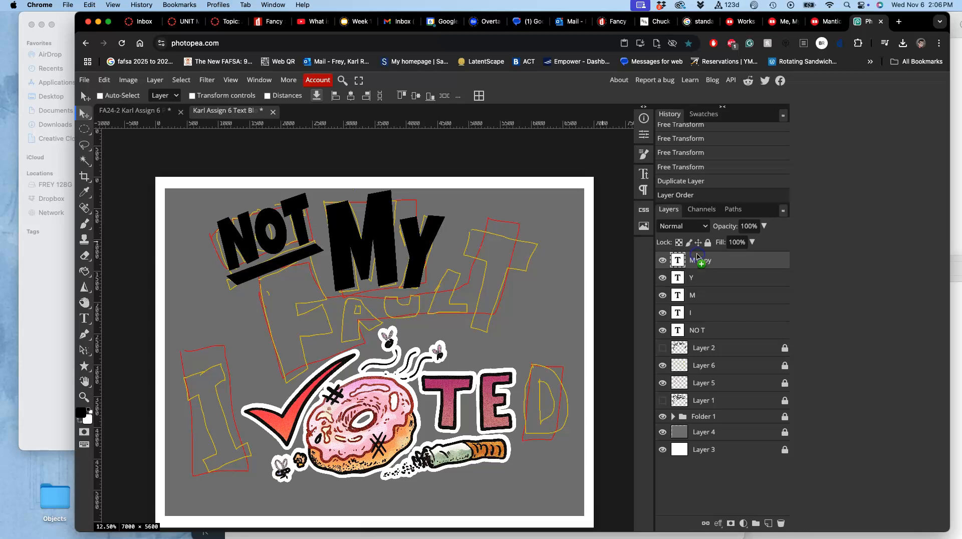
# - Move the M copy down onto the sketched F of FAULT and change its text to F
pyautogui.moveTo(378, 254); pyautogui.dragTo(303, 340)
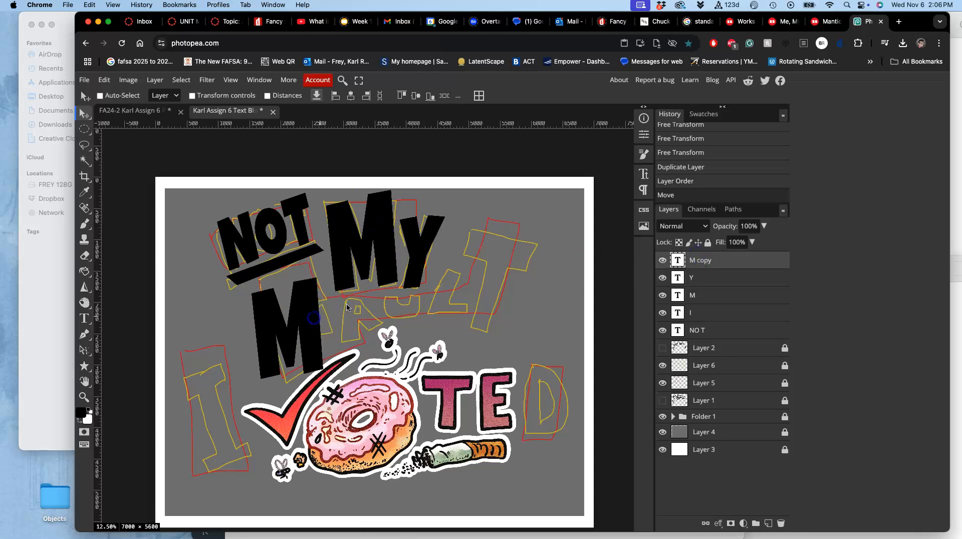
pyautogui.doubleClick(679, 261)
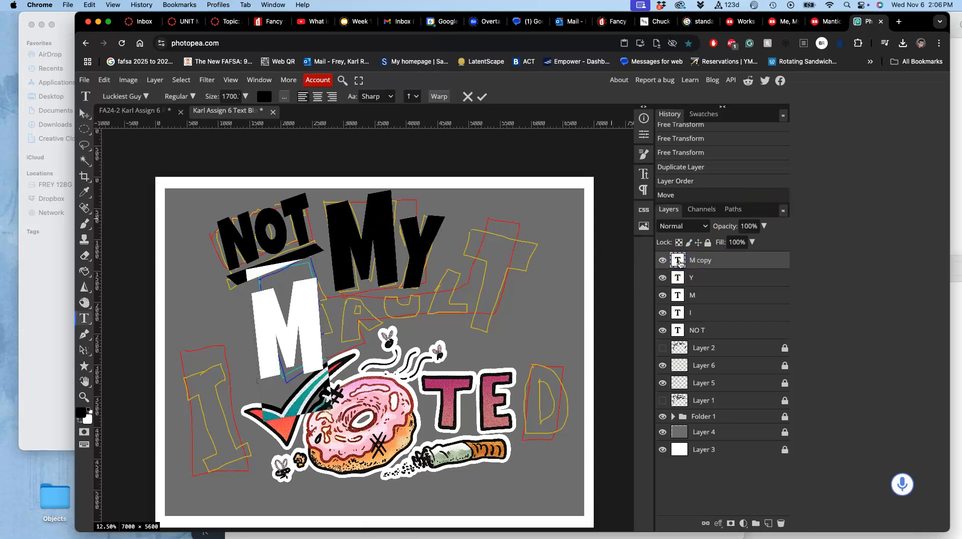
pyautogui.write('F')
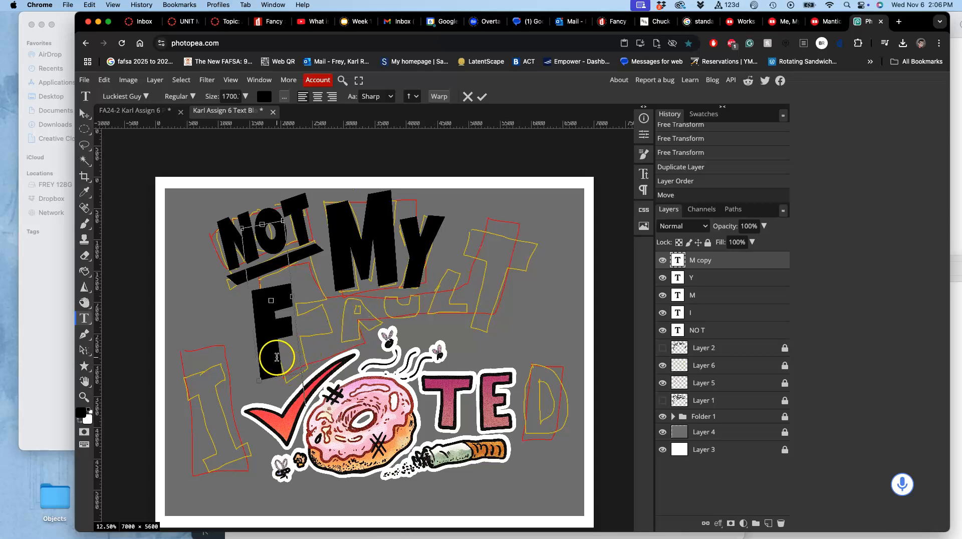
# - Enlarge the F text to a size of about 2491 over the sketched F and save the document
pyautogui.moveTo(289, 212)
pyautogui.mouseDown()
pyautogui.moveTo(268, 221)
pyautogui.moveTo(292, 198)
pyautogui.mouseUp()
pyautogui.moveTo(347, 355)
pyautogui.mouseDown()
pyautogui.moveTo(364, 345)
pyautogui.moveTo(355, 354)
pyautogui.mouseUp()
pyautogui.rightClick(296, 331)
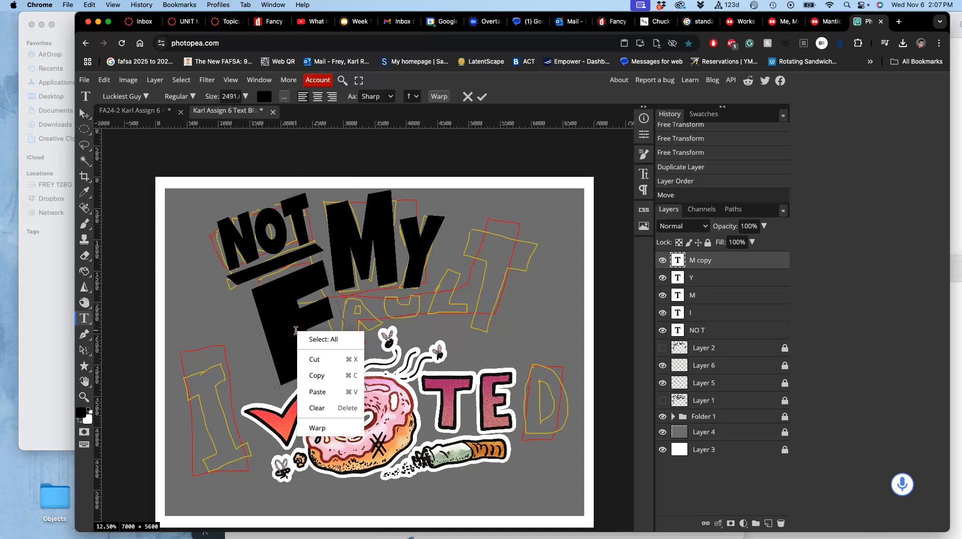
pyautogui.click(296, 331)
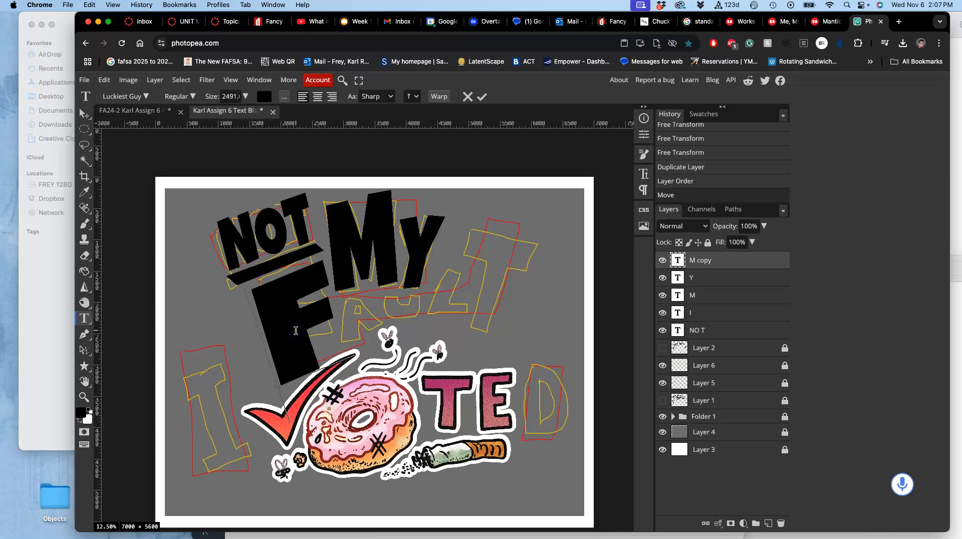
pyautogui.rightClick(296, 331)
pyautogui.click(295, 329)
pyautogui.rightClick(296, 329)
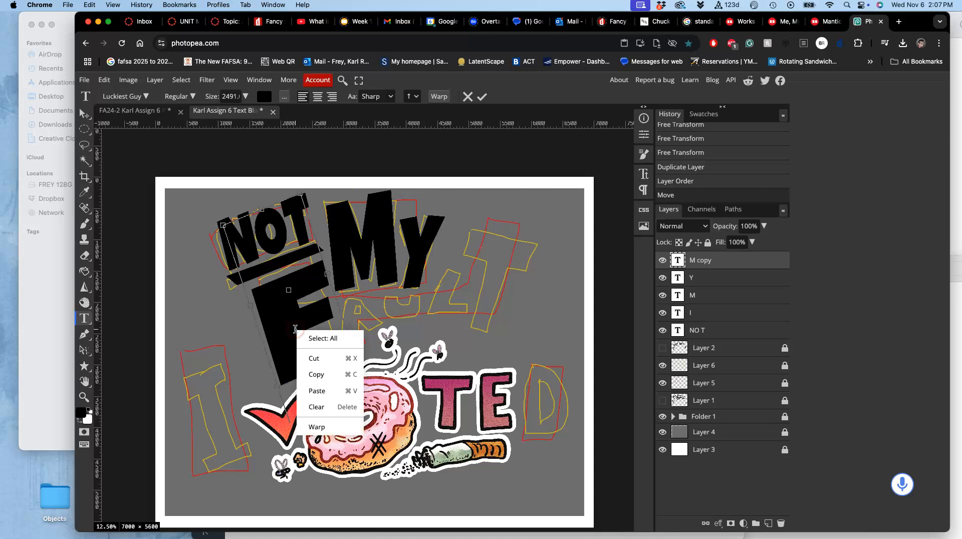
pyautogui.click(288, 331)
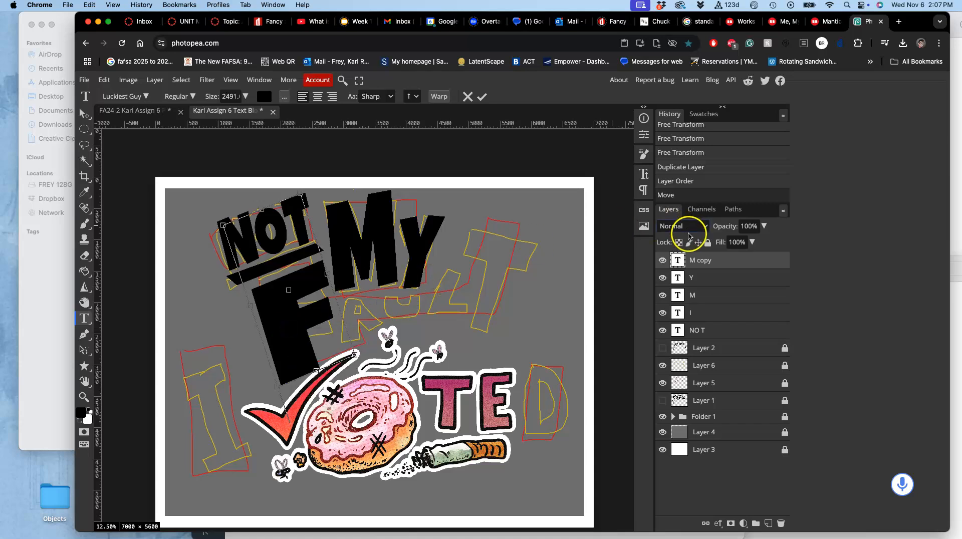
pyautogui.click(713, 257)
pyautogui.click(547, 315)
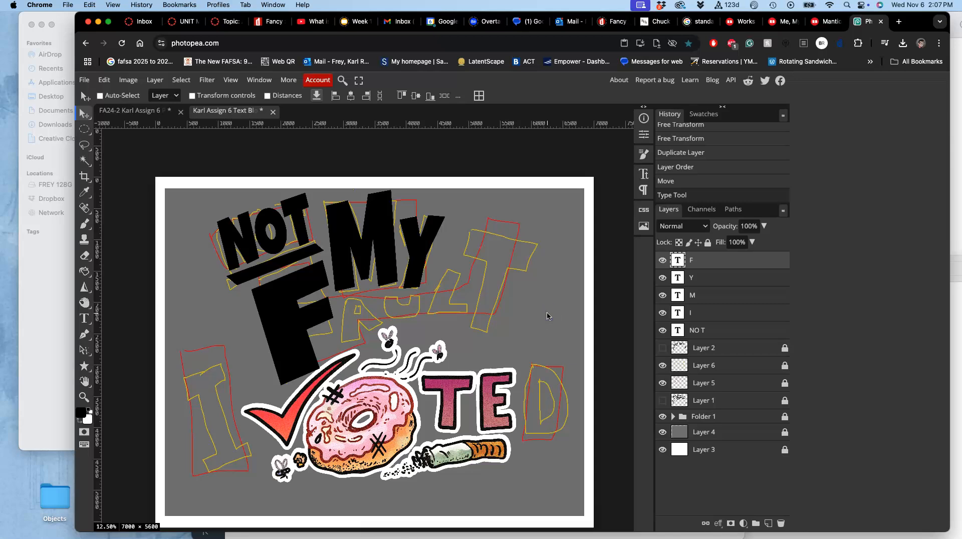
pyautogui.press('super+s')
pyautogui.doubleClick(678, 260)
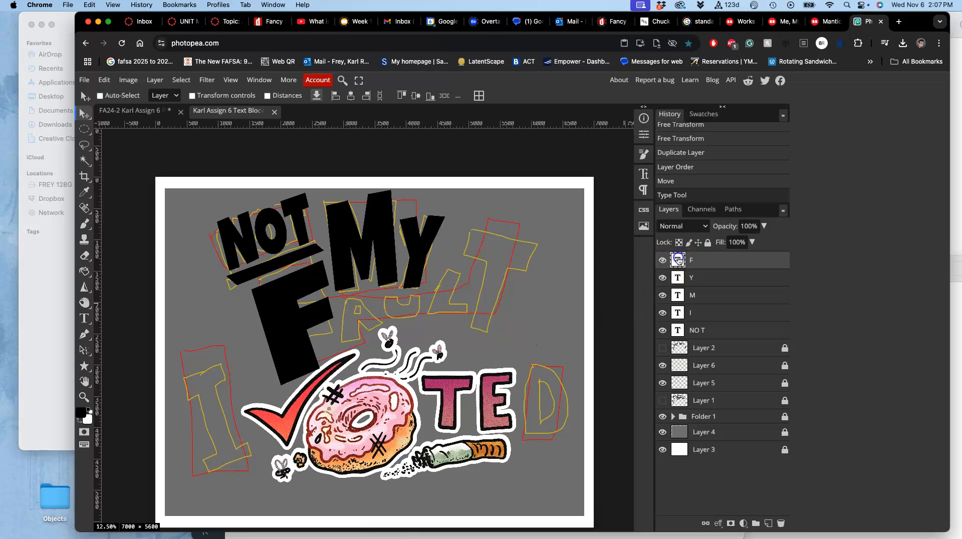
pyautogui.click(299, 315)
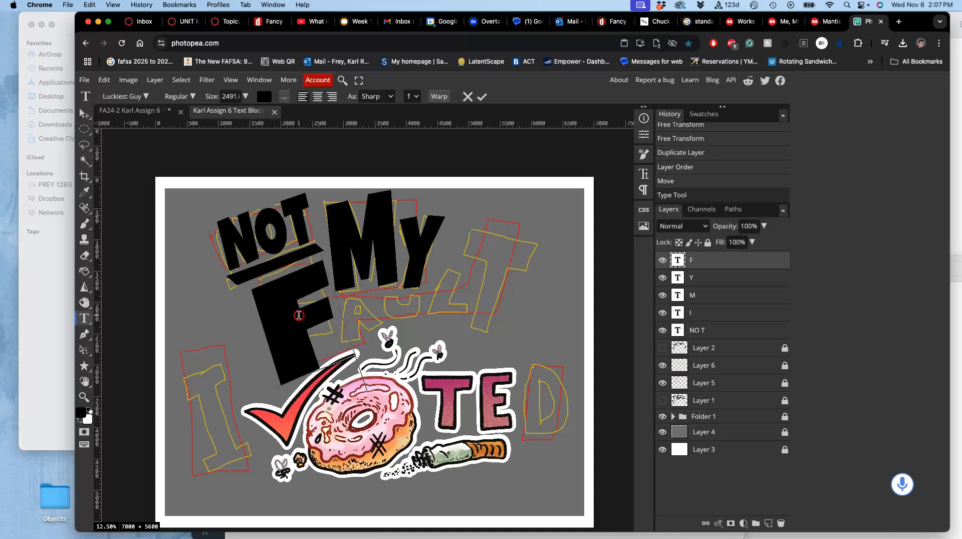
pyautogui.rightClick(299, 315)
pyautogui.click(299, 315)
pyautogui.rightClick(298, 315)
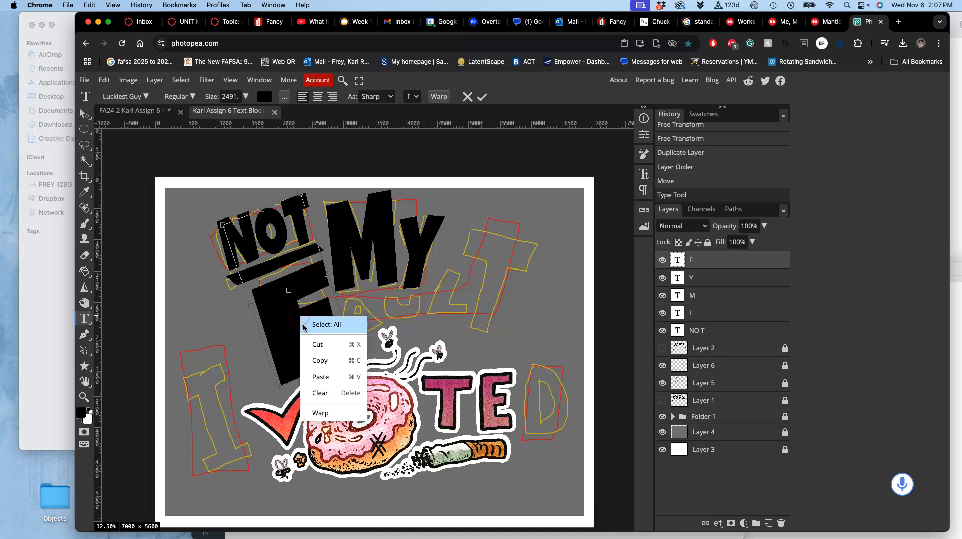
pyautogui.click(292, 328)
pyautogui.write('TT')
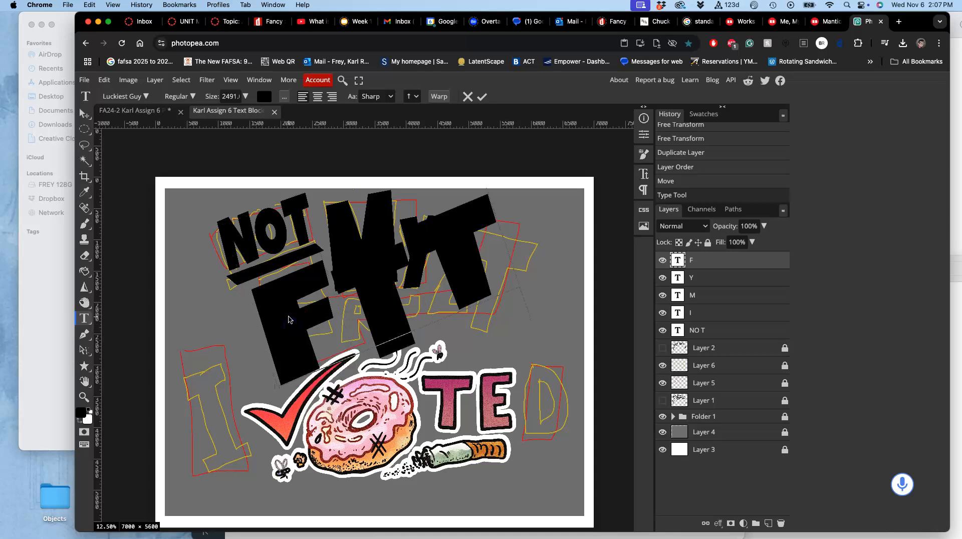
pyautogui.press('BackSpace')
pyautogui.press('BackSpace')
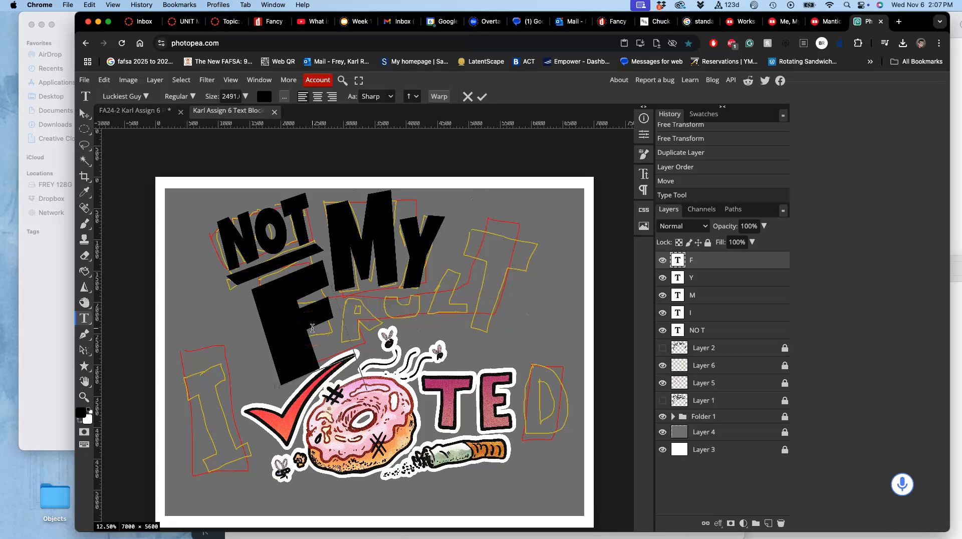
pyautogui.click(296, 318)
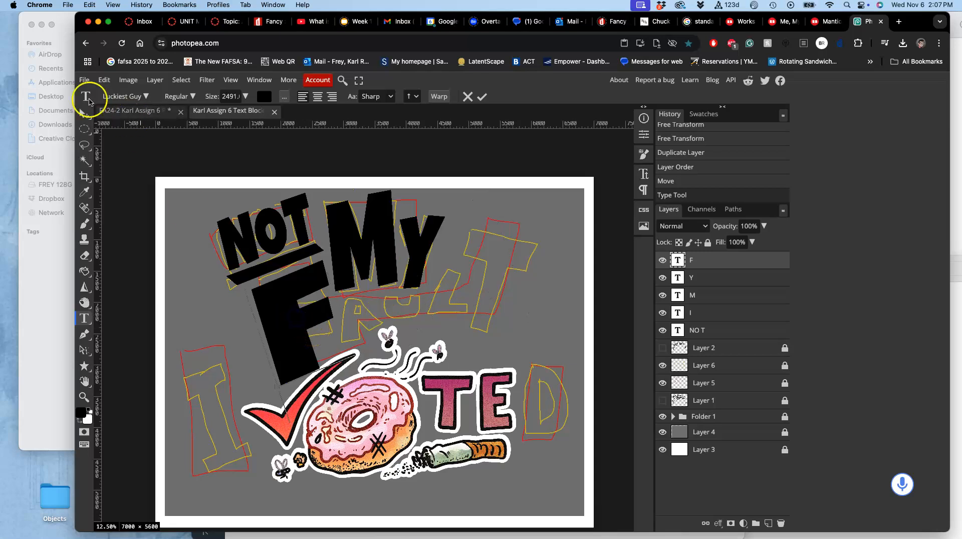
# - Reposition the F slightly and skew its upper edge by about -8.9° horizontally, then its base the opposite way, to straighten the stem
pyautogui.moveTo(266, 297); pyautogui.dragTo(267, 310)
pyautogui.press('alt+super+t')
pyautogui.rightClick(284, 301)
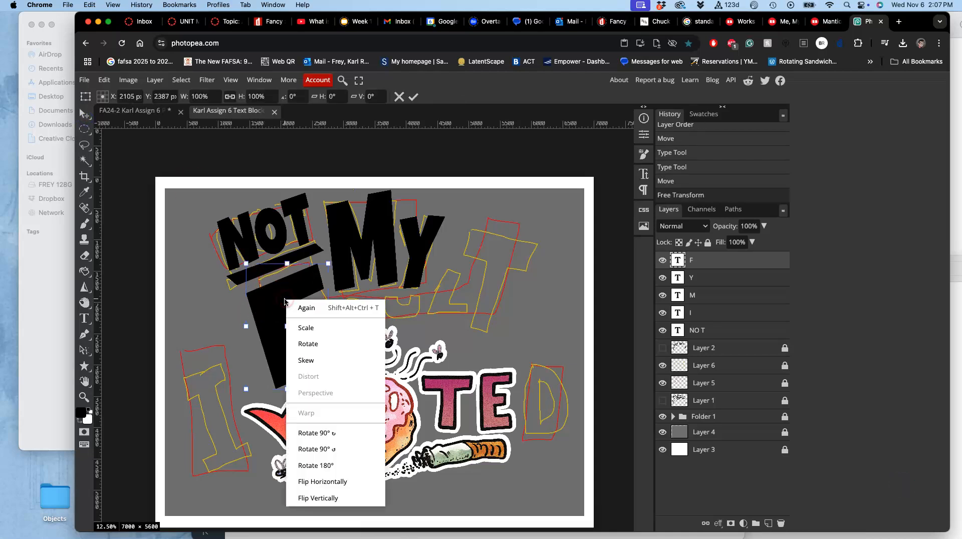
pyautogui.click(304, 361)
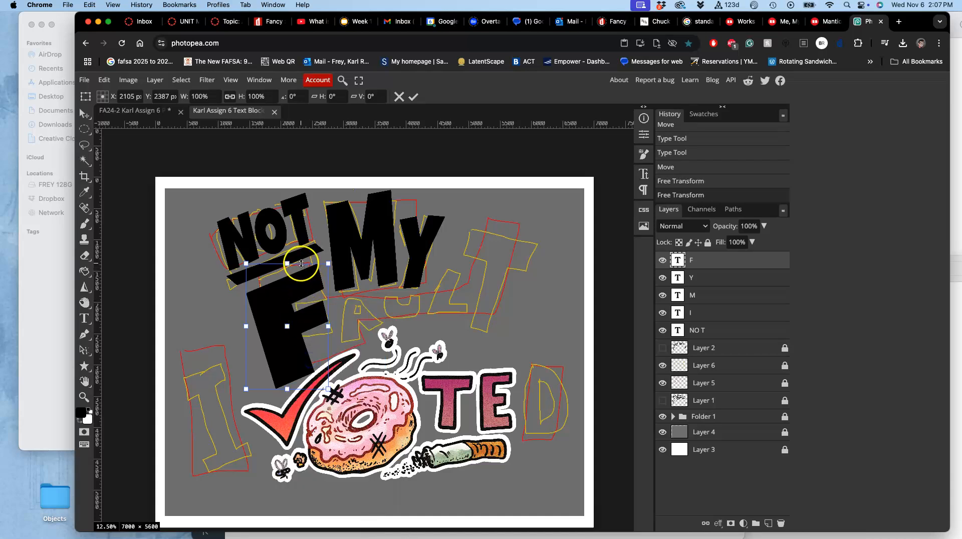
pyautogui.moveTo(287, 263); pyautogui.dragTo(307, 263)
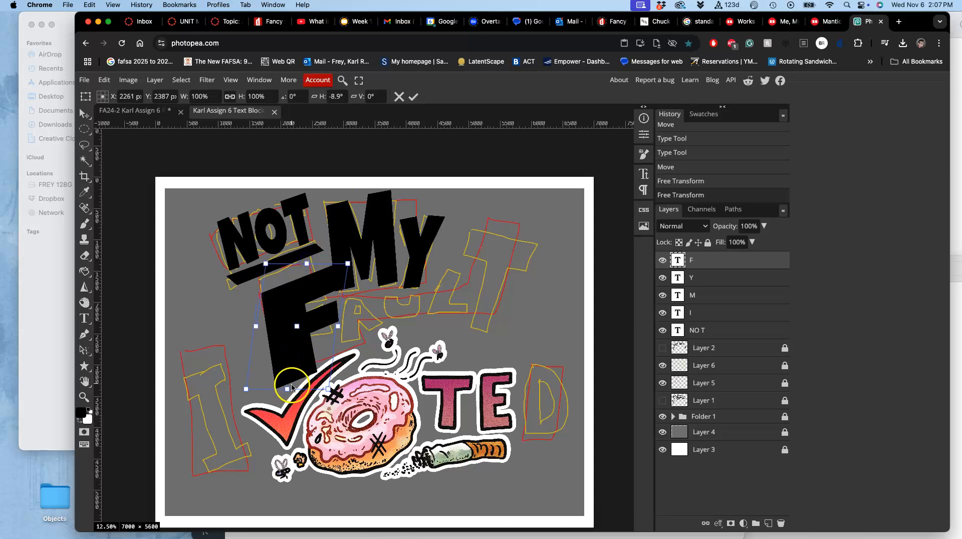
pyautogui.moveTo(295, 391); pyautogui.dragTo(275, 399)
pyautogui.moveTo(326, 293); pyautogui.dragTo(326, 291)
pyautogui.rightClick(314, 287)
pyautogui.click(333, 312)
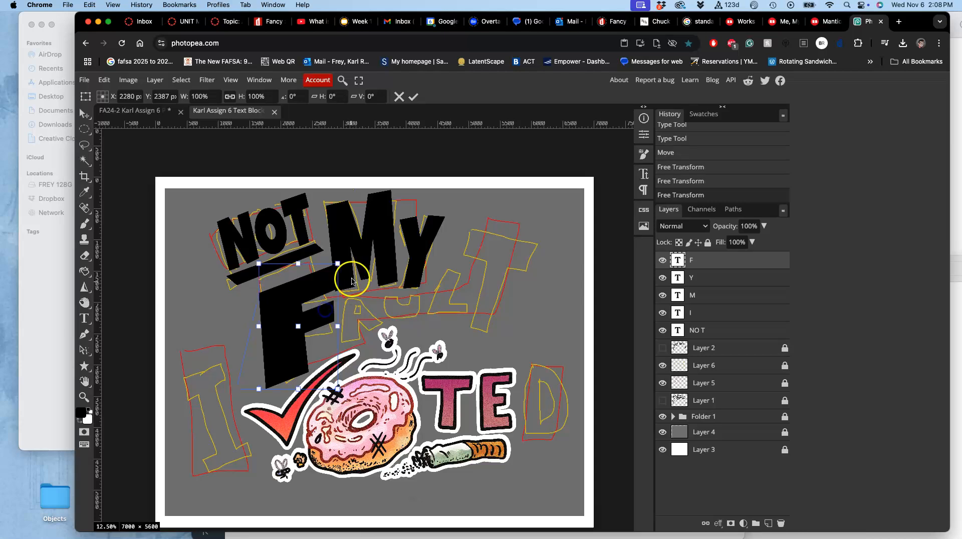
pyautogui.moveTo(339, 261); pyautogui.dragTo(317, 269)
pyautogui.hotkey('ctrl', 'z')
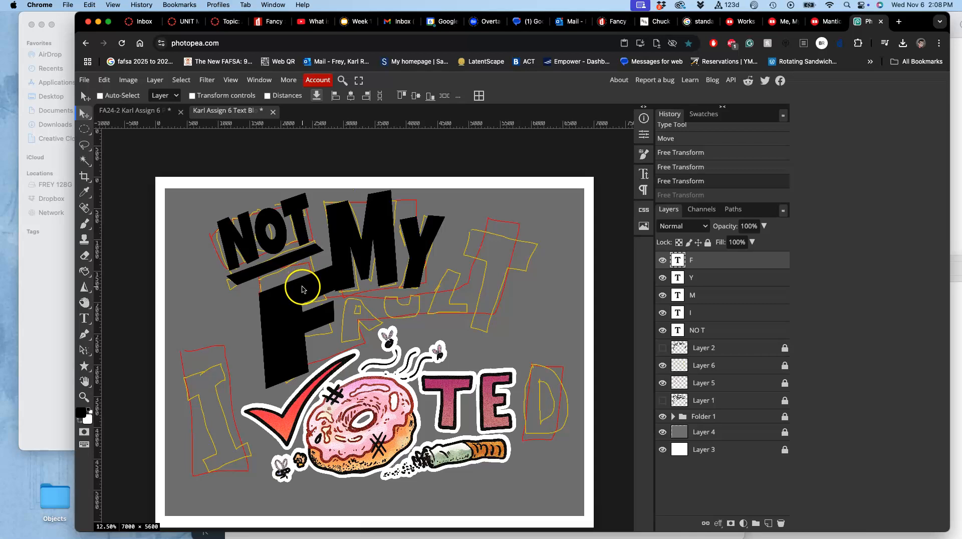
# - Narrow the F to about 86.6% of its width and rotate it by about -3.1°
pyautogui.hotkey('ctrl', 't')
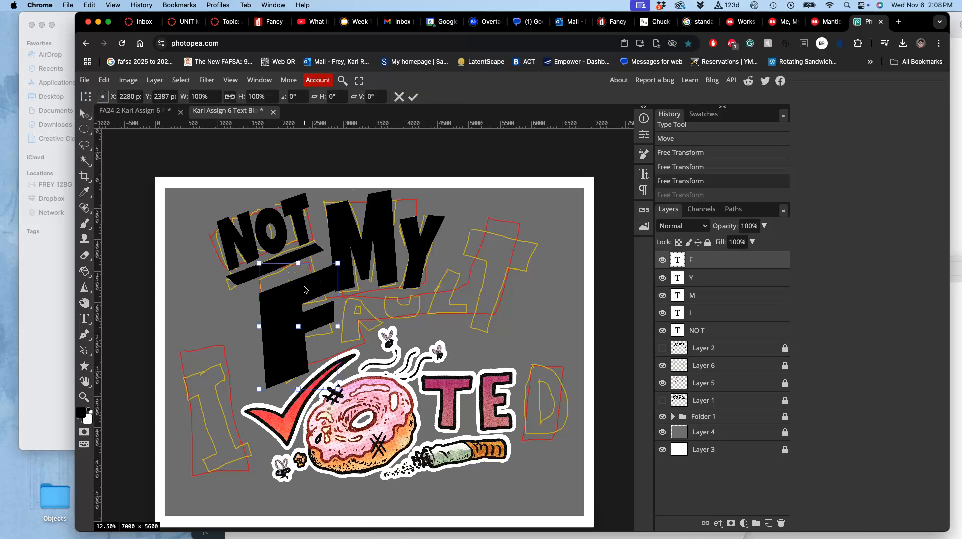
pyautogui.rightClick(305, 290)
pyautogui.click(327, 316)
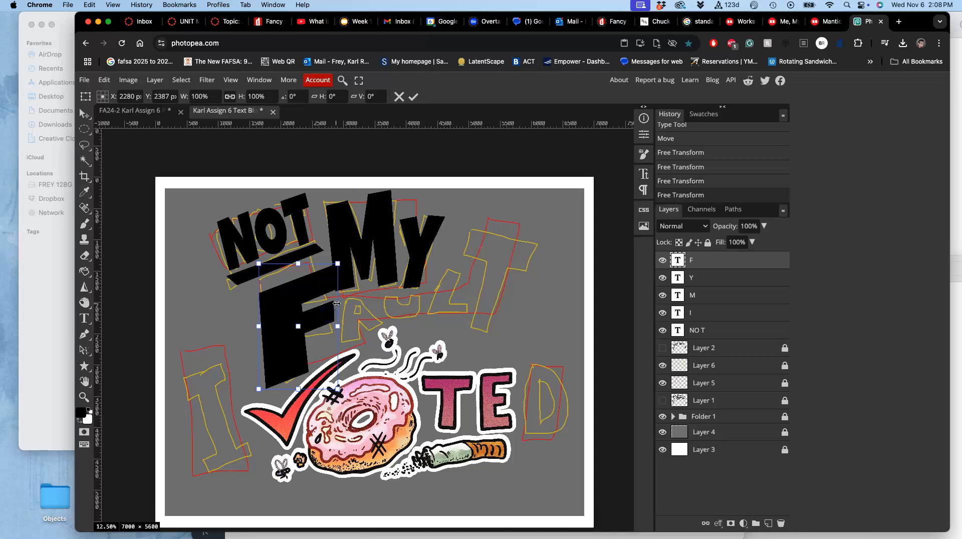
pyautogui.moveTo(337, 313); pyautogui.dragTo(326, 308)
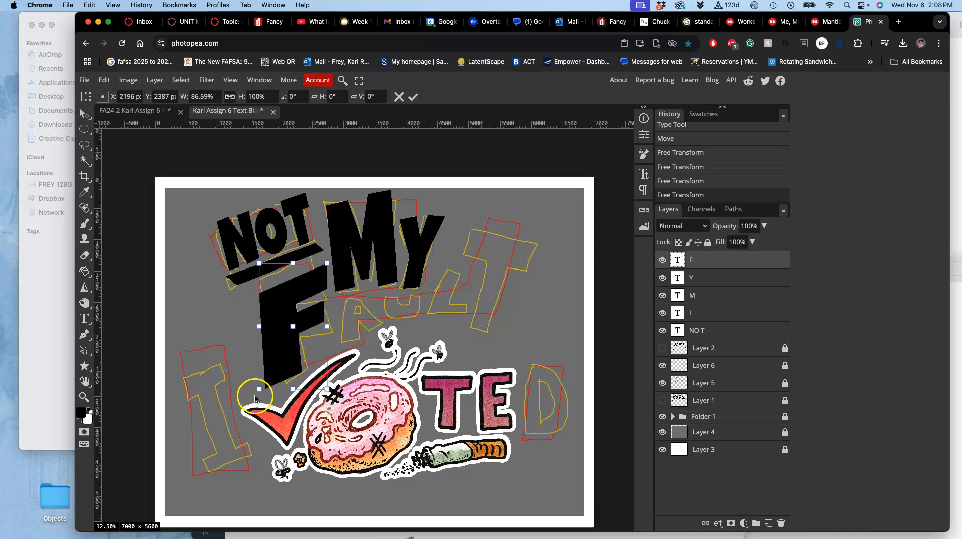
pyautogui.rightClick(284, 363)
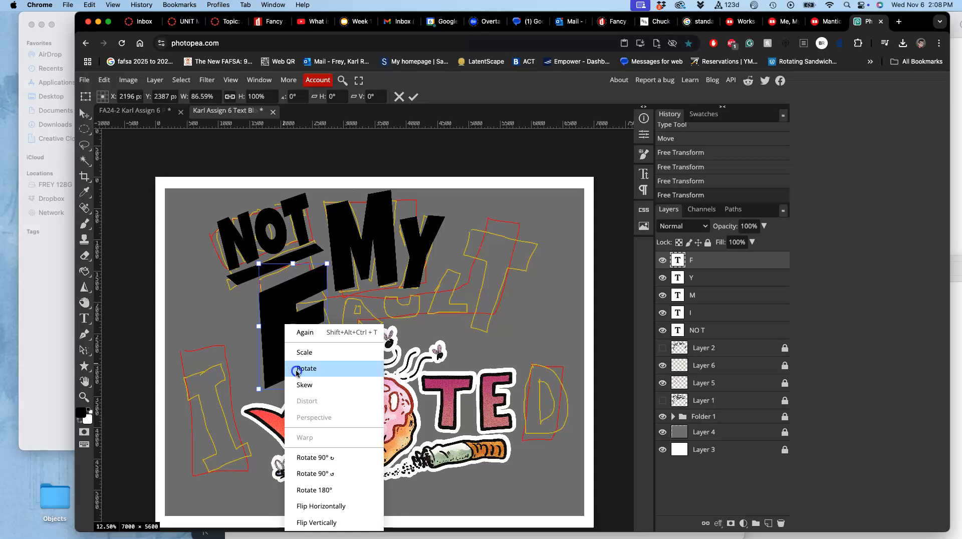
pyautogui.click(294, 369)
pyautogui.moveTo(252, 394); pyautogui.dragTo(254, 398)
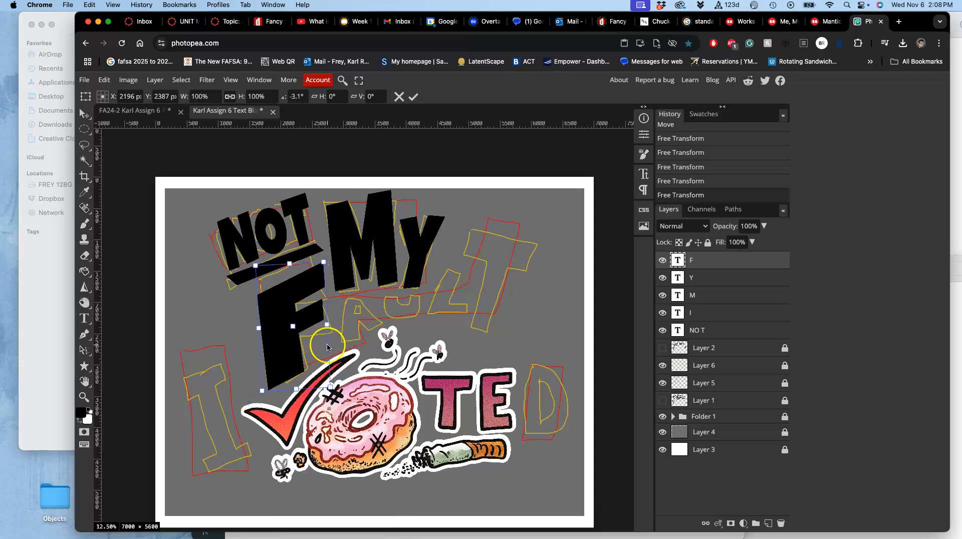
# - Skew the F horizontally by about -4.6° and shift it down toward the base of the sketch outline
pyautogui.rightClick(309, 319)
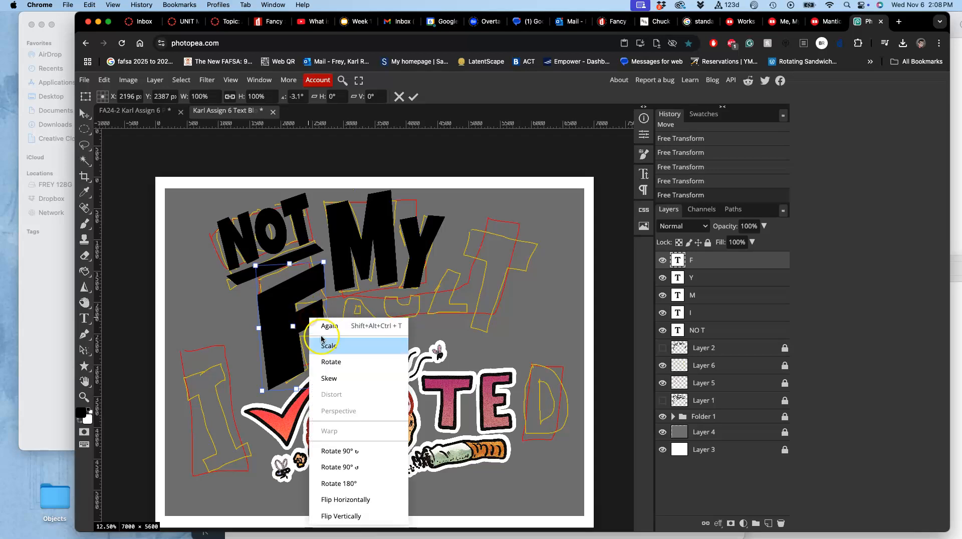
pyautogui.click(329, 377)
pyautogui.moveTo(304, 265); pyautogui.dragTo(287, 301)
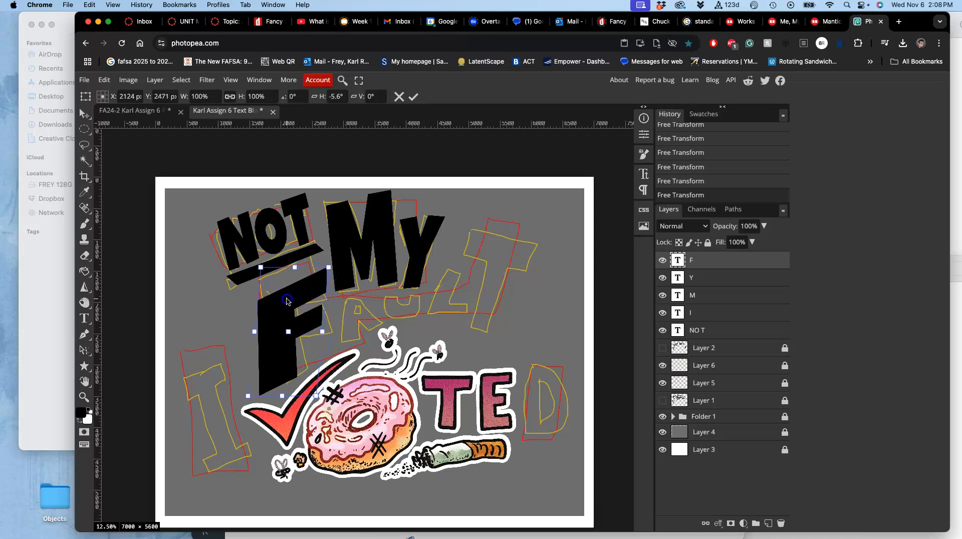
pyautogui.moveTo(295, 273); pyautogui.dragTo(293, 252)
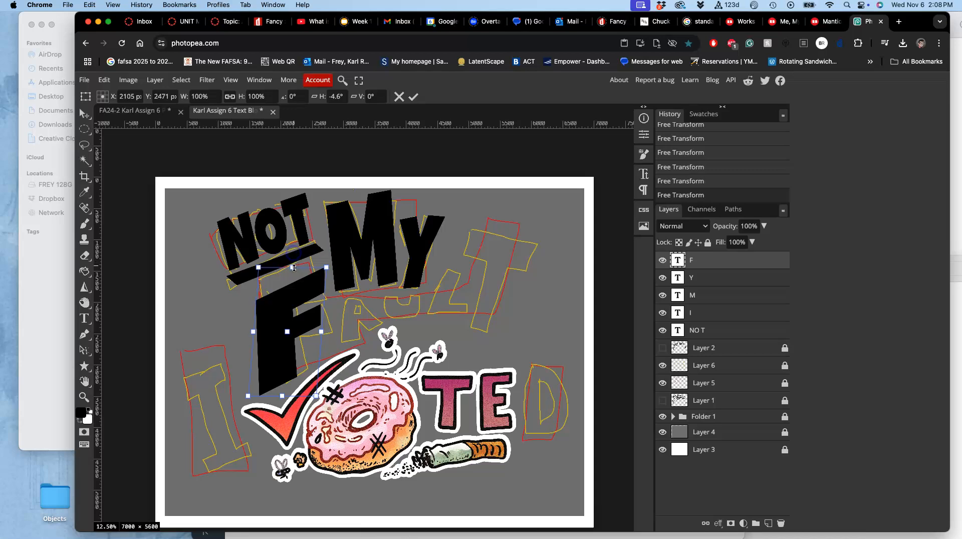
pyautogui.doubleClick(293, 301)
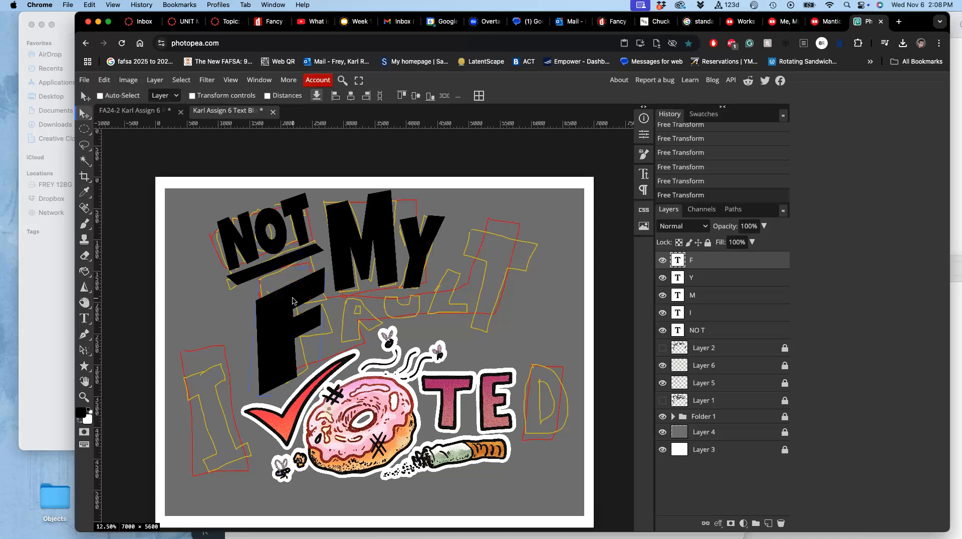
# - Stretch the F upward to about 105.9% height and nudge it slightly beneath the NOT underline
pyautogui.hotkey('ctrl', 't')
pyautogui.rightClick(293, 301)
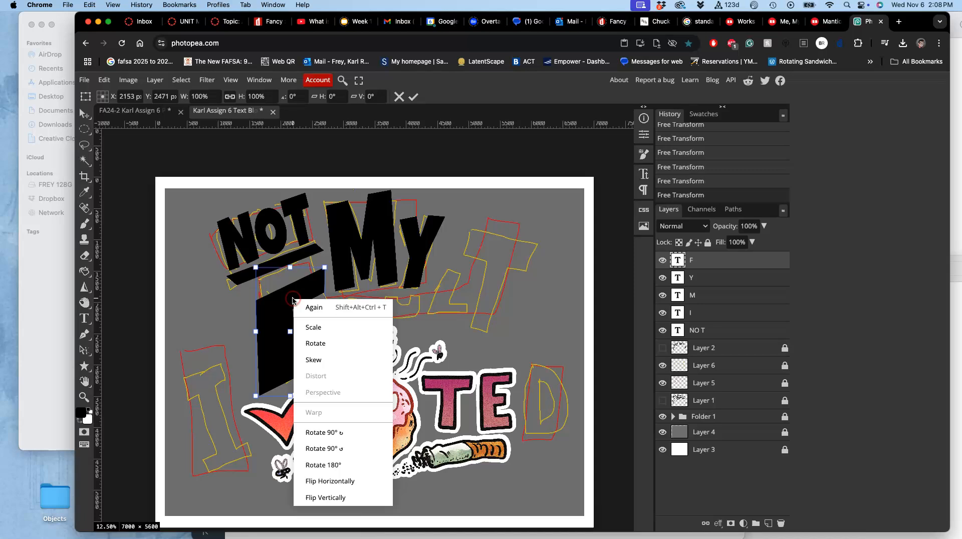
pyautogui.click(313, 328)
pyautogui.moveTo(292, 268); pyautogui.dragTo(292, 260)
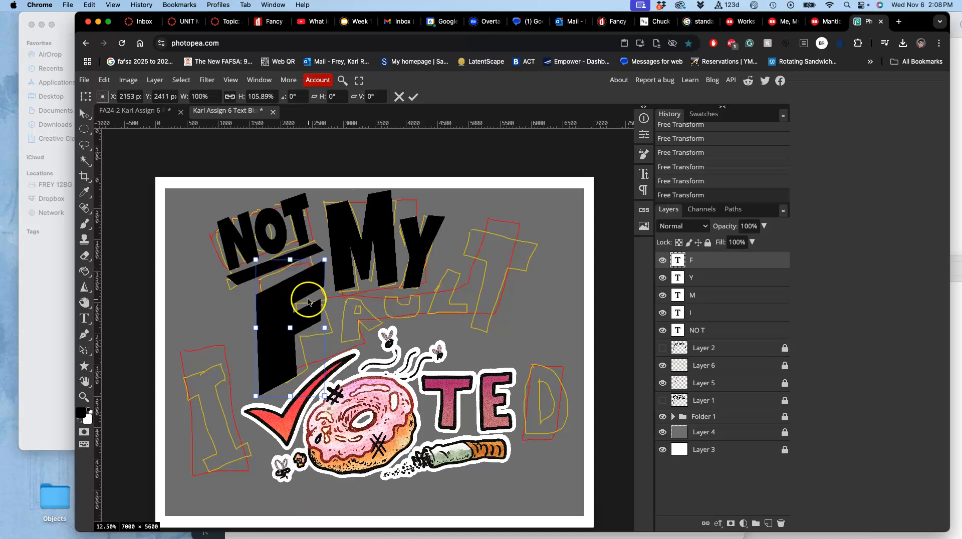
pyautogui.moveTo(313, 323); pyautogui.dragTo(314, 323)
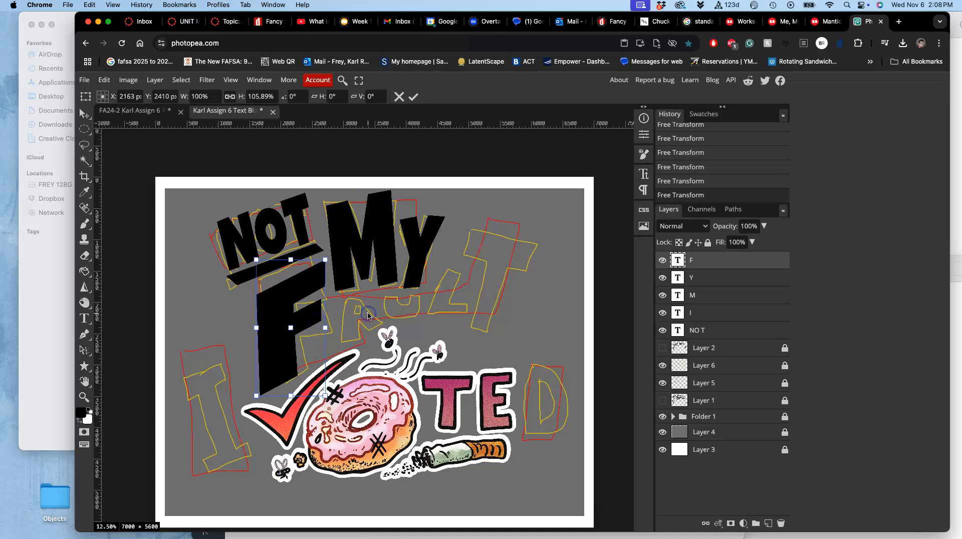
pyautogui.press('Return')
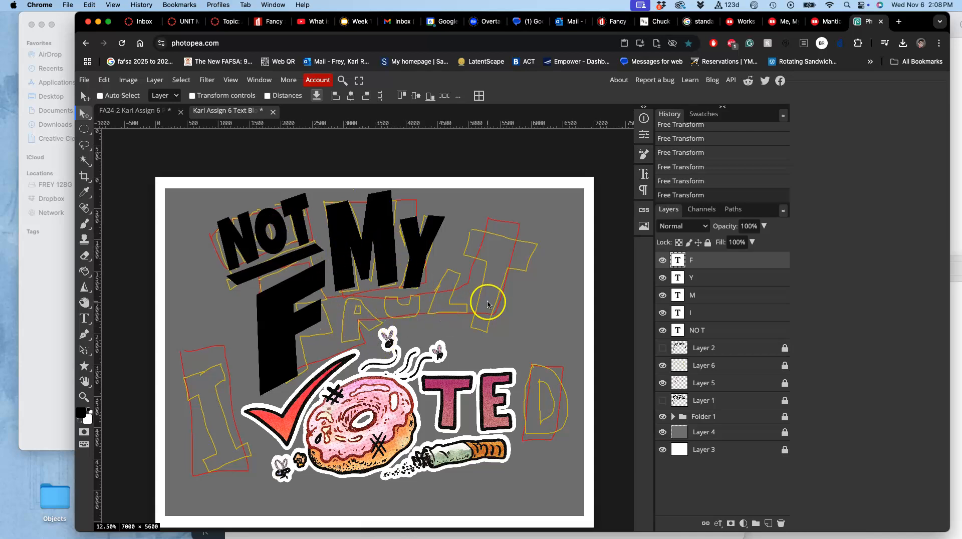
# - Duplicate the NOT text layer and bring the copy above the F layer at the top of the stack
pyautogui.click(690, 333)
pyautogui.hotkey('ctrl', 'j')
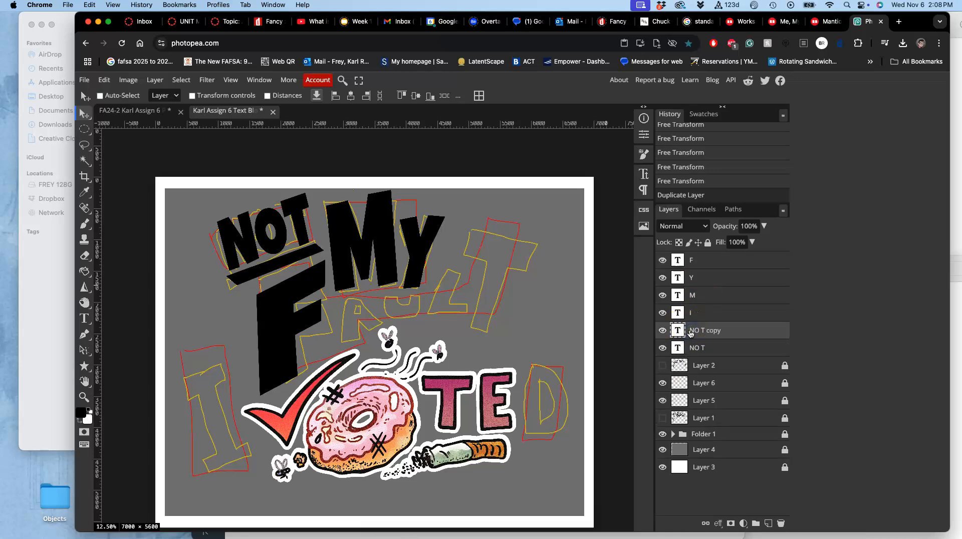
pyautogui.hotkey('ctrl', ']')
pyautogui.hotkey('ctrl', ']')
pyautogui.hotkey('ctrl', ']')
pyautogui.hotkey('ctrl', ']')
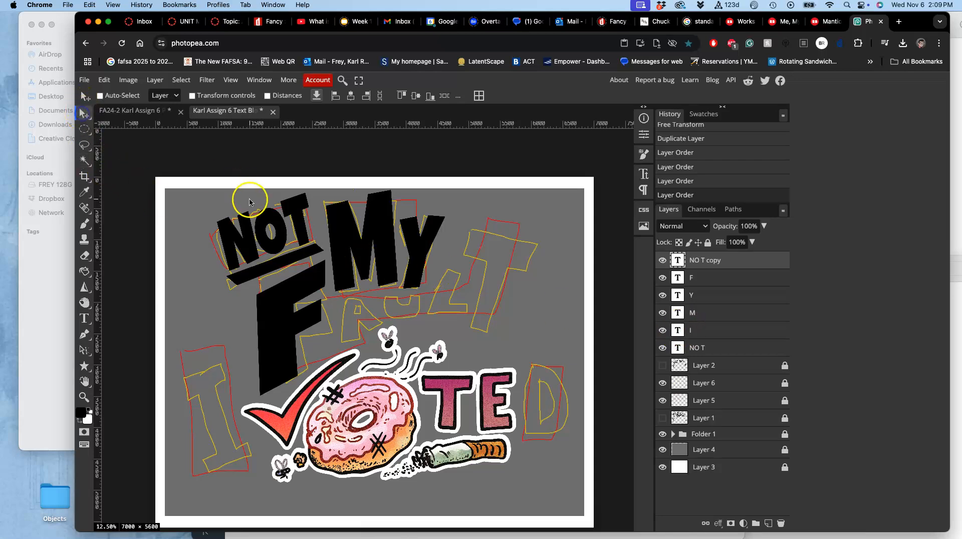
# - Move the NOT copy onto the sketched letters beside the F and rotate it by about 9.3°
pyautogui.moveTo(247, 216); pyautogui.dragTo(362, 306)
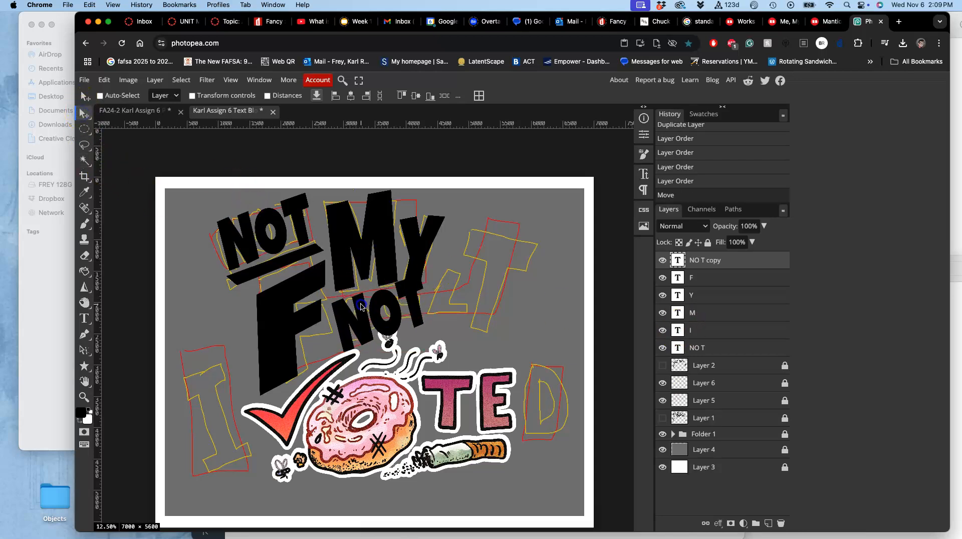
pyautogui.press('alt+super+t')
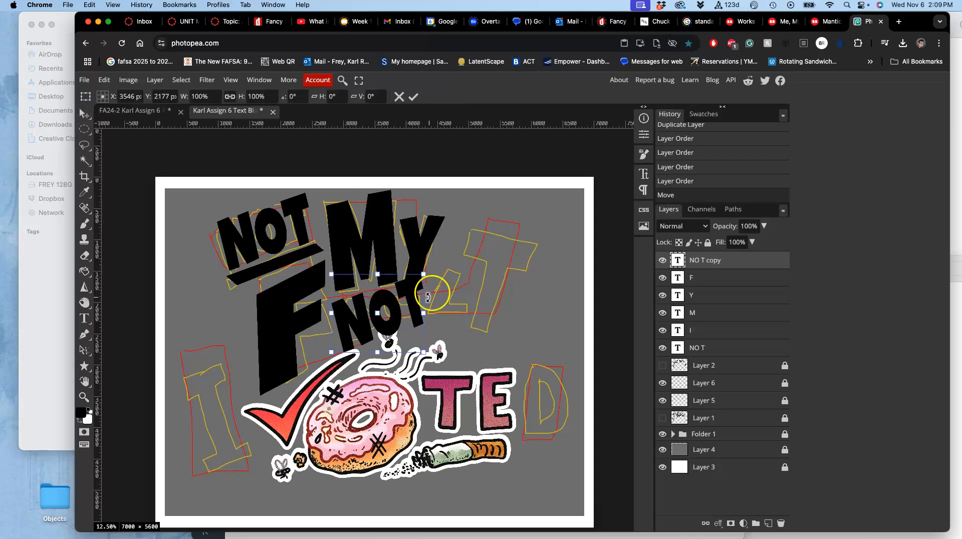
pyautogui.moveTo(438, 273); pyautogui.dragTo(440, 284)
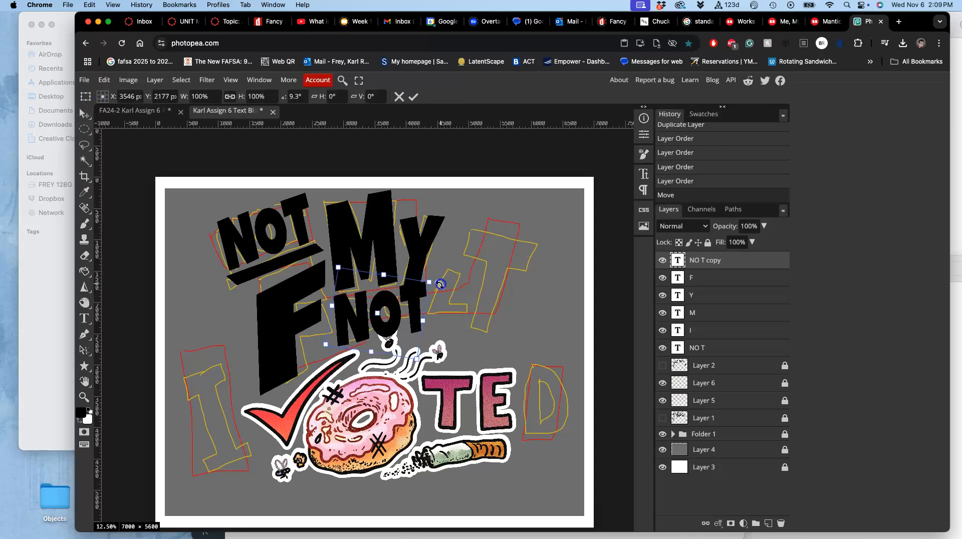
pyautogui.press('Return')
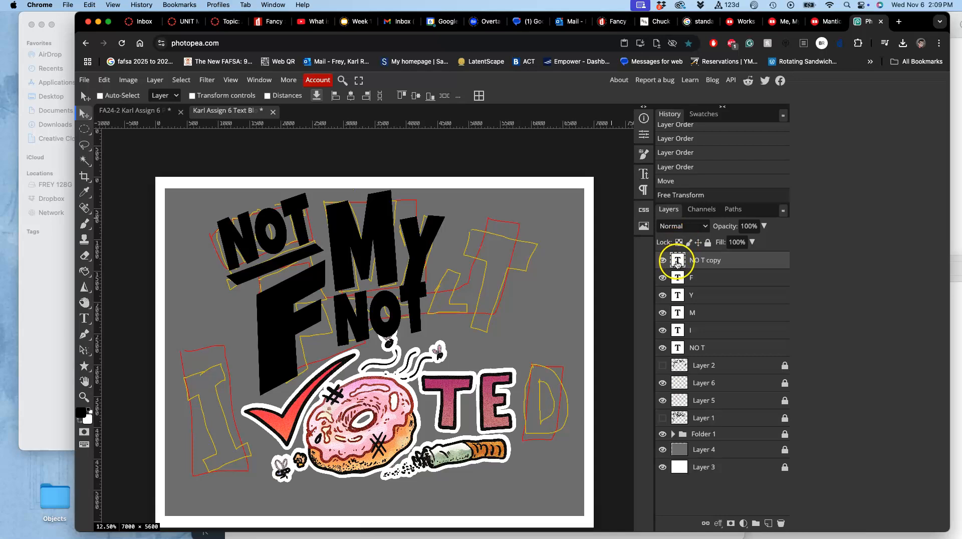
# - Replace the copied NOT text beside the F with AUL and nudge it slightly toward the F
pyautogui.doubleClick(677, 261)
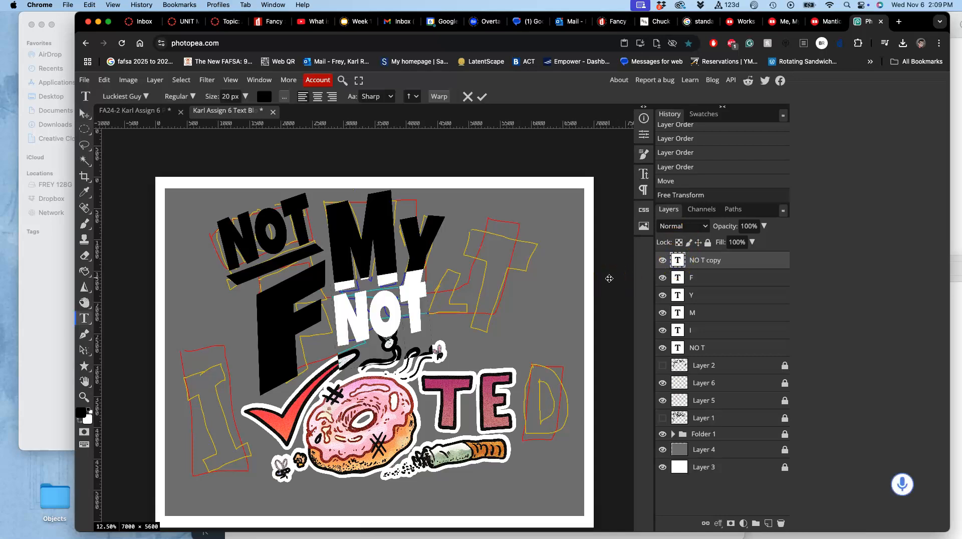
pyautogui.write('AUL')
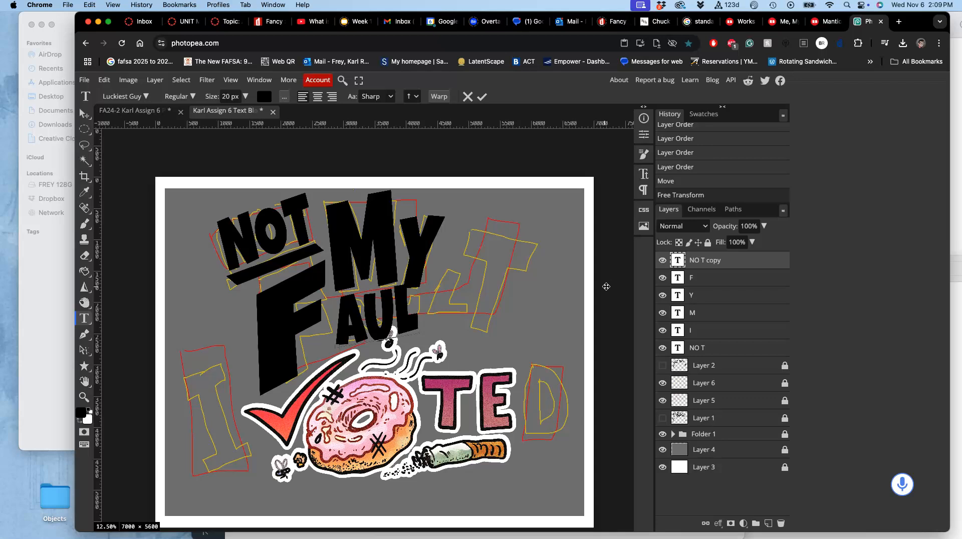
pyautogui.click(85, 114)
pyautogui.moveTo(355, 304); pyautogui.dragTo(351, 307)
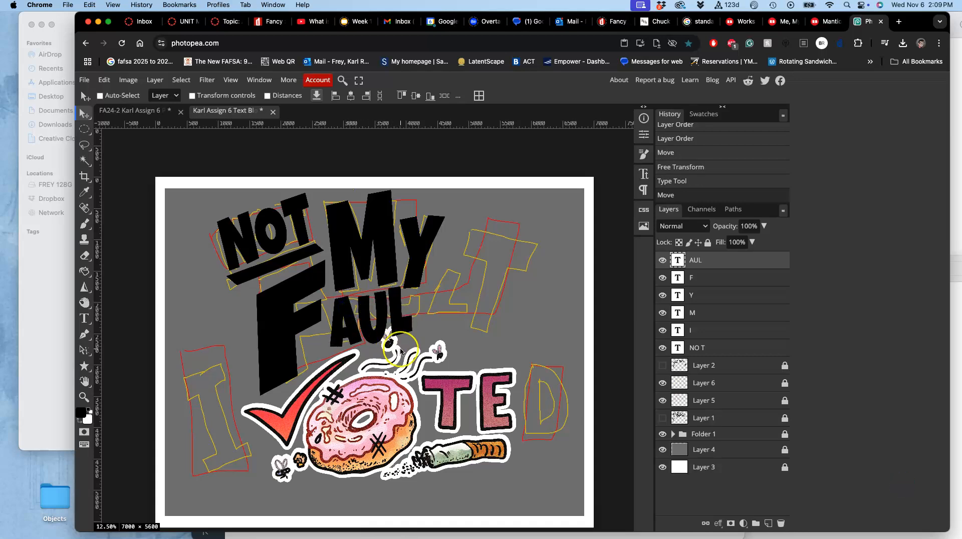
# - Move Folder 1 to the top of the layer stack, above the AUL text layer
pyautogui.scroll(3, 401, 351)
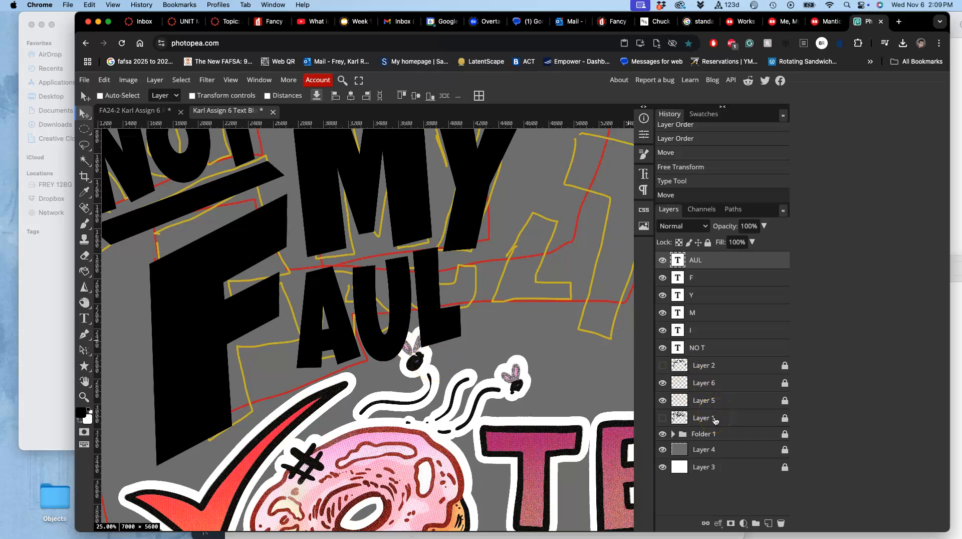
pyautogui.click(715, 436)
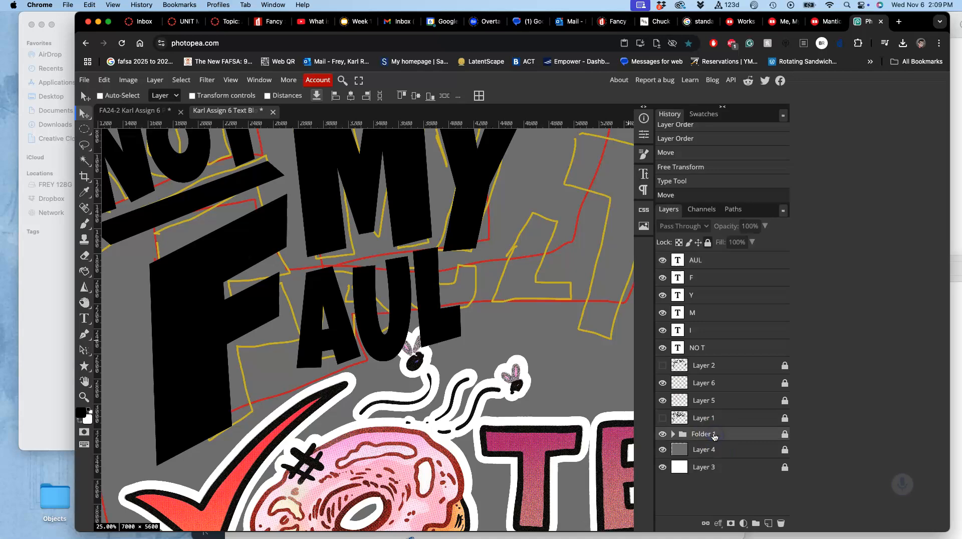
pyautogui.moveTo(714, 436); pyautogui.dragTo(701, 257)
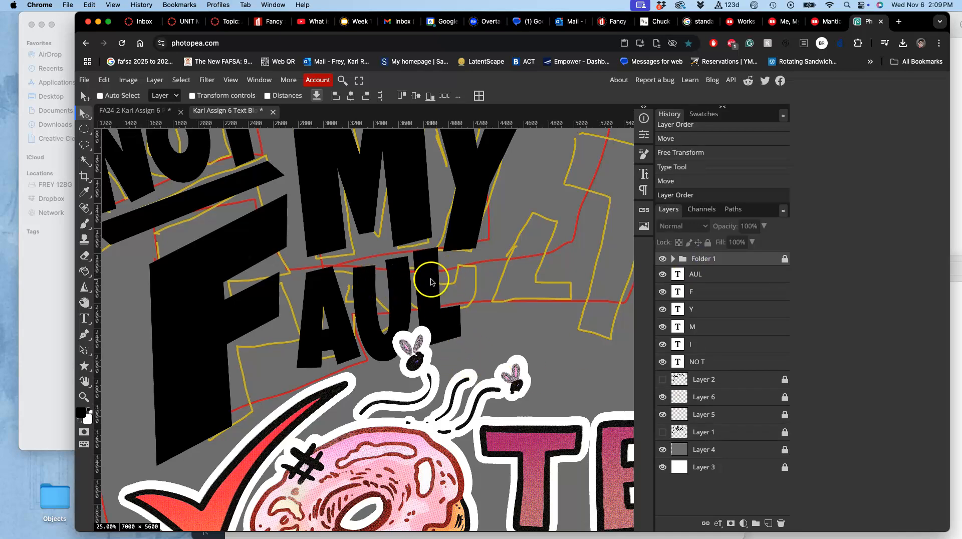
pyautogui.press('super+minus')
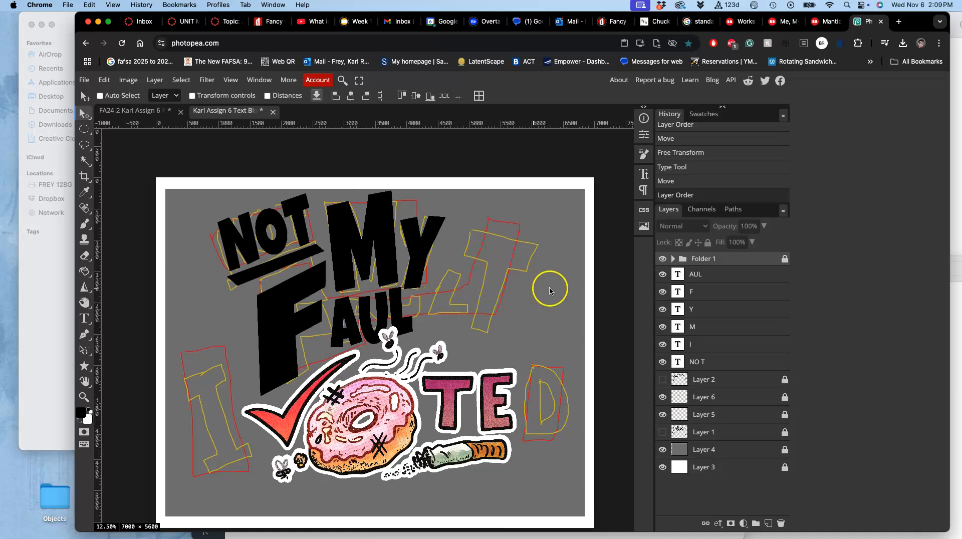
# - Toggle the visibility of Folder 1 and the AUL layer to compare the lettering with the artwork and sketch guides
pyautogui.click(661, 261)
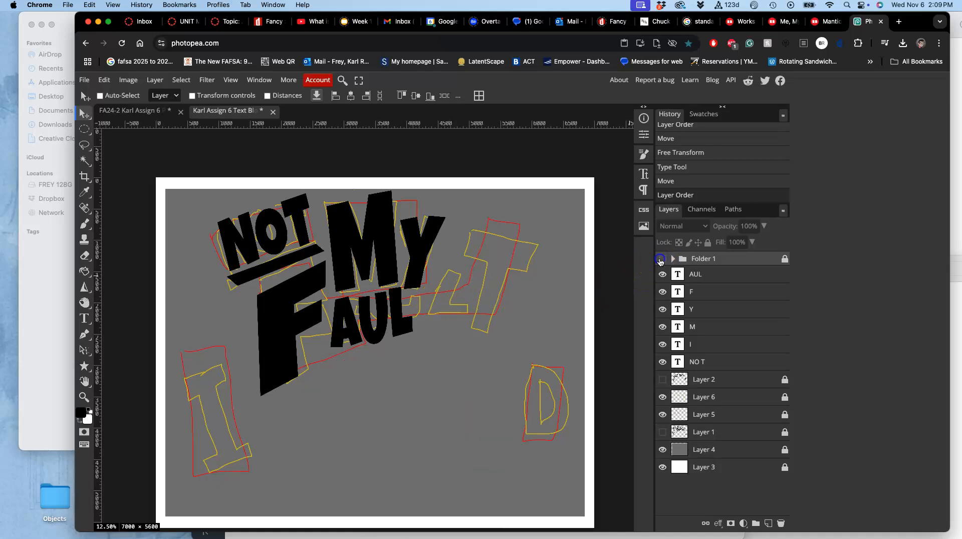
pyautogui.click(661, 259)
pyautogui.click(662, 275)
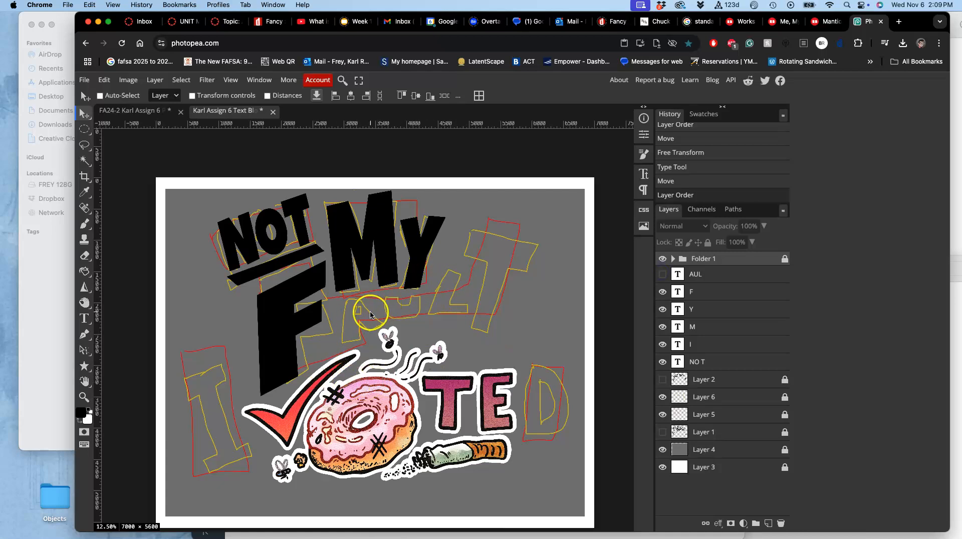
pyautogui.click(662, 275)
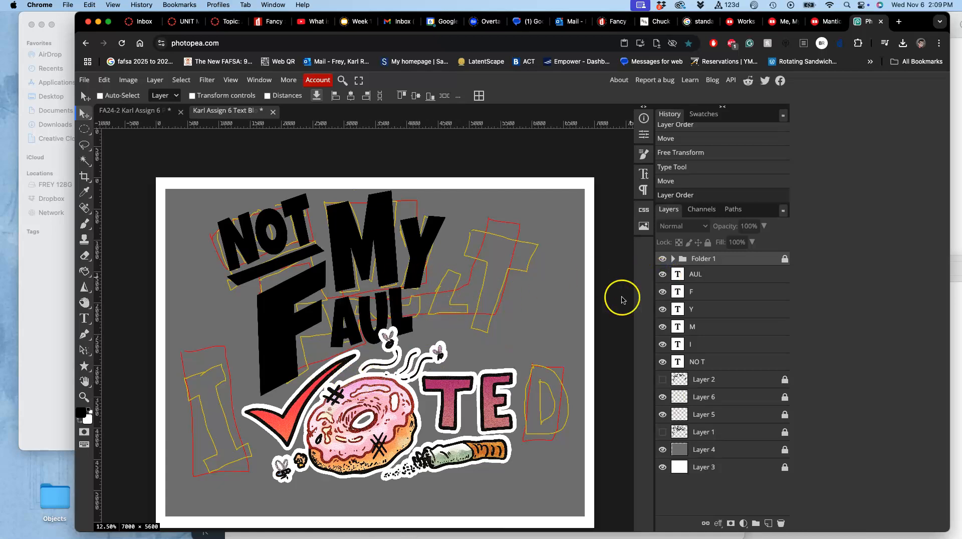
# - Widen the AUL text to about 118.6% with a slight rotation of about -0.3°
pyautogui.click(702, 274)
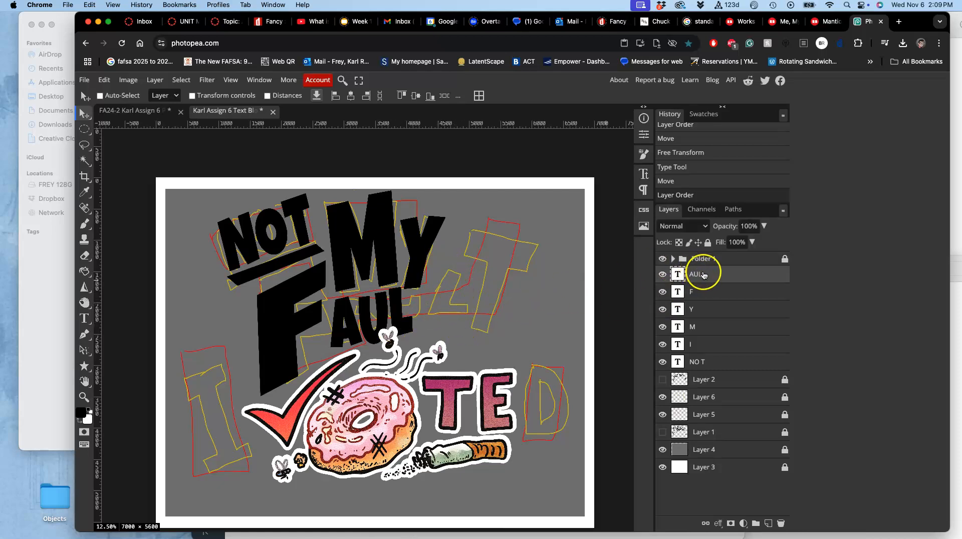
pyautogui.press('super+alt+t')
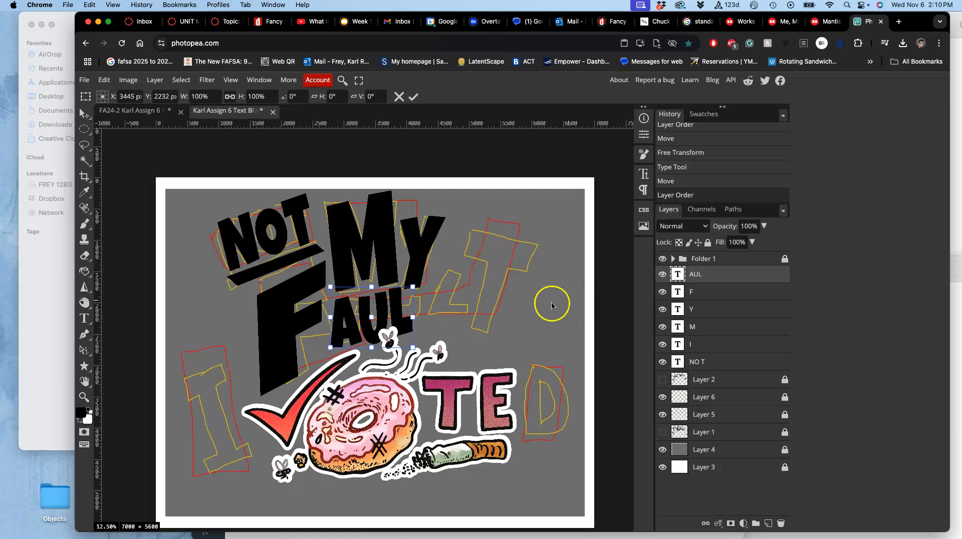
pyautogui.moveTo(414, 316)
pyautogui.mouseDown()
pyautogui.moveTo(454, 317)
pyautogui.moveTo(429, 317)
pyautogui.mouseUp()
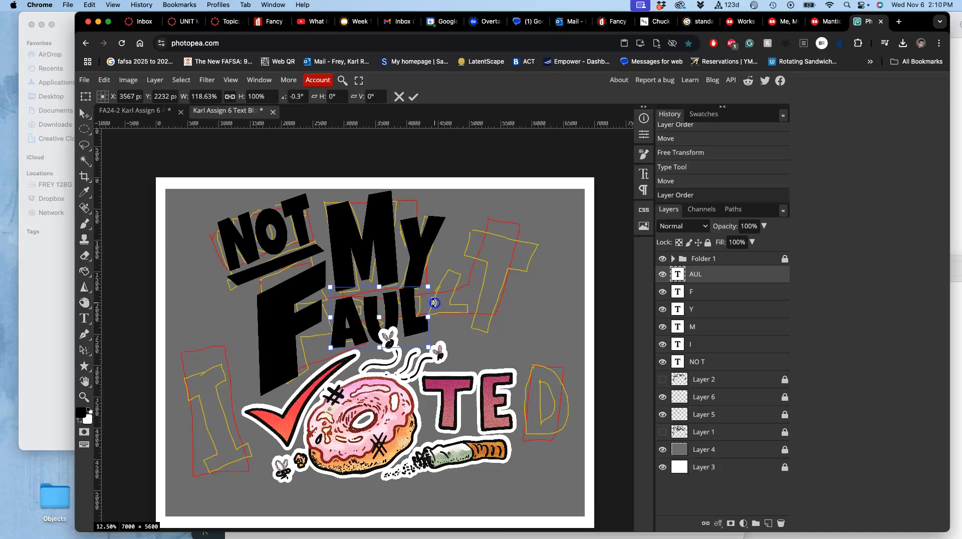
# - Skew the AUL text horizontally by about -22.4° so it slants toward the sketched letters
pyautogui.rightClick(408, 306)
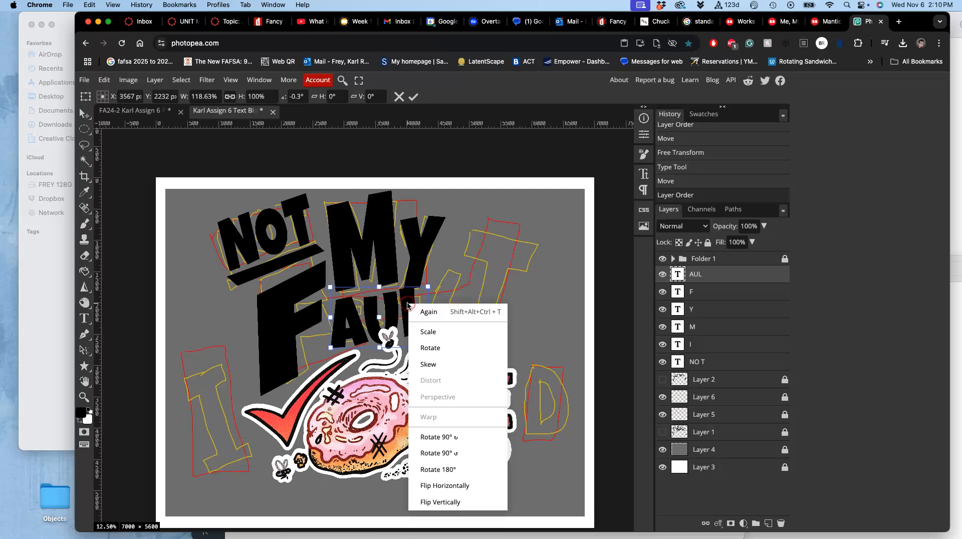
pyautogui.click(422, 328)
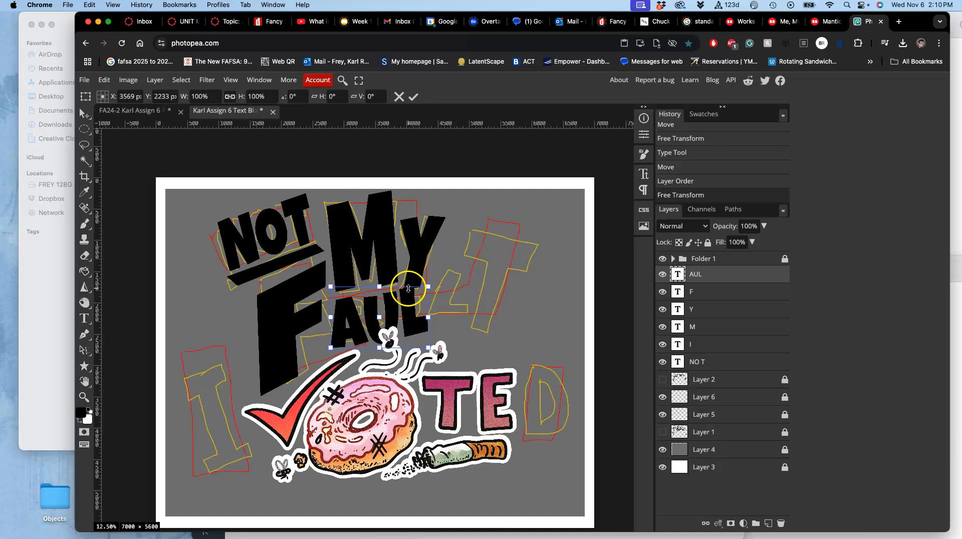
pyautogui.moveTo(409, 286); pyautogui.dragTo(359, 315)
pyautogui.click(367, 313)
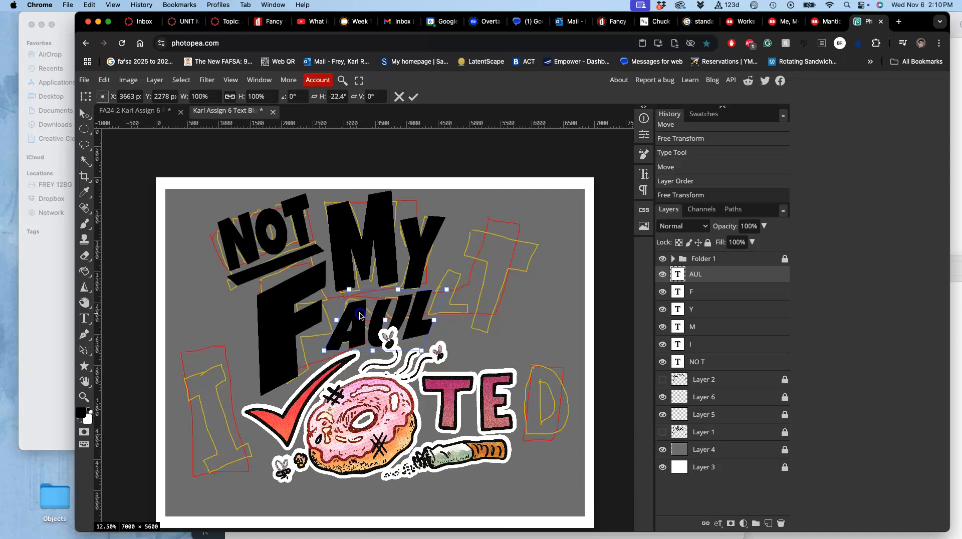
pyautogui.moveTo(372, 353); pyautogui.dragTo(373, 345)
pyautogui.press('Return')
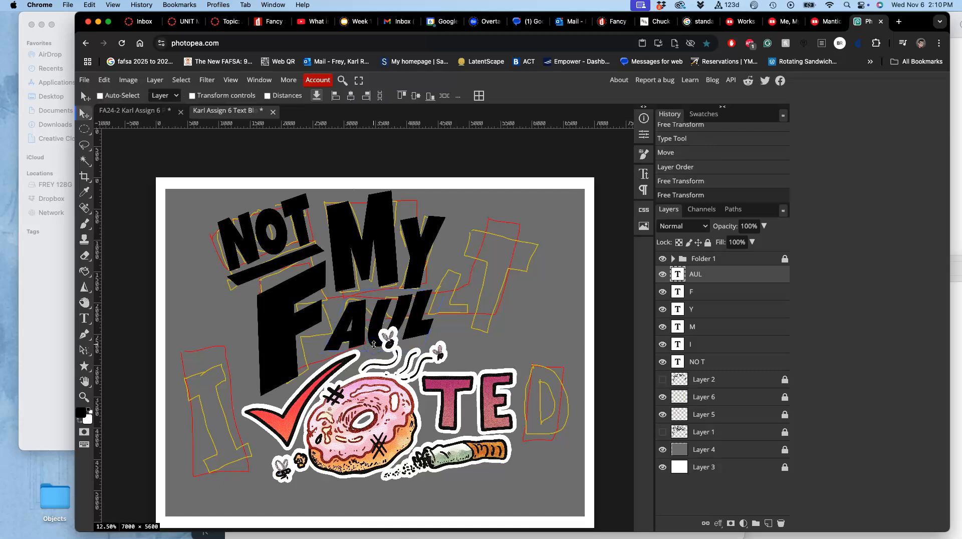
# - Reduce the height of the AUL text to about 93.3% from its lower edge
pyautogui.press('alt+super+t')
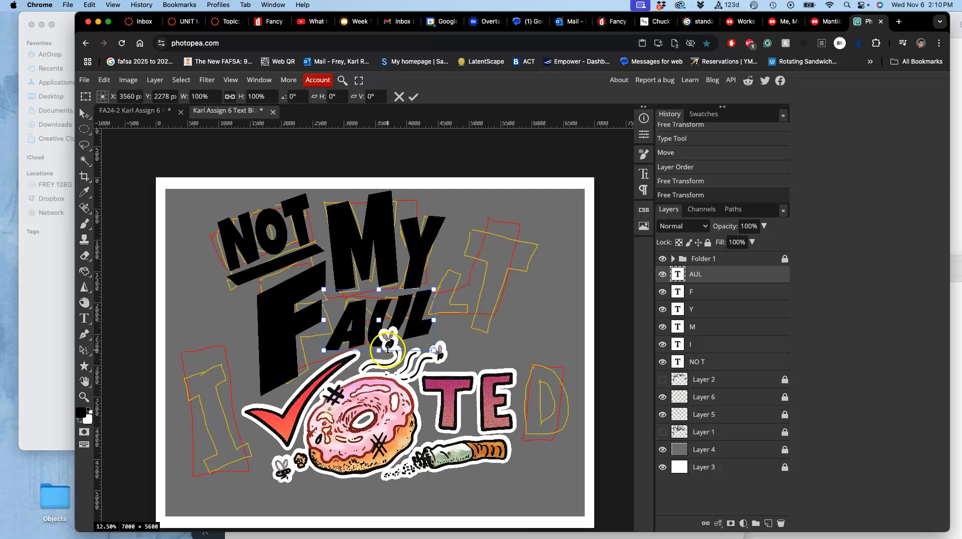
pyautogui.moveTo(380, 351); pyautogui.dragTo(380, 346)
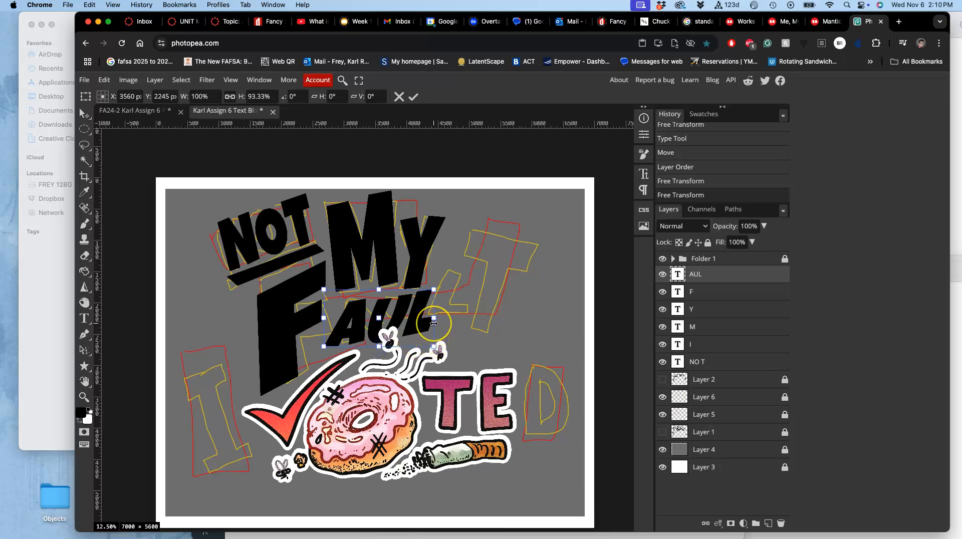
pyautogui.press('Return')
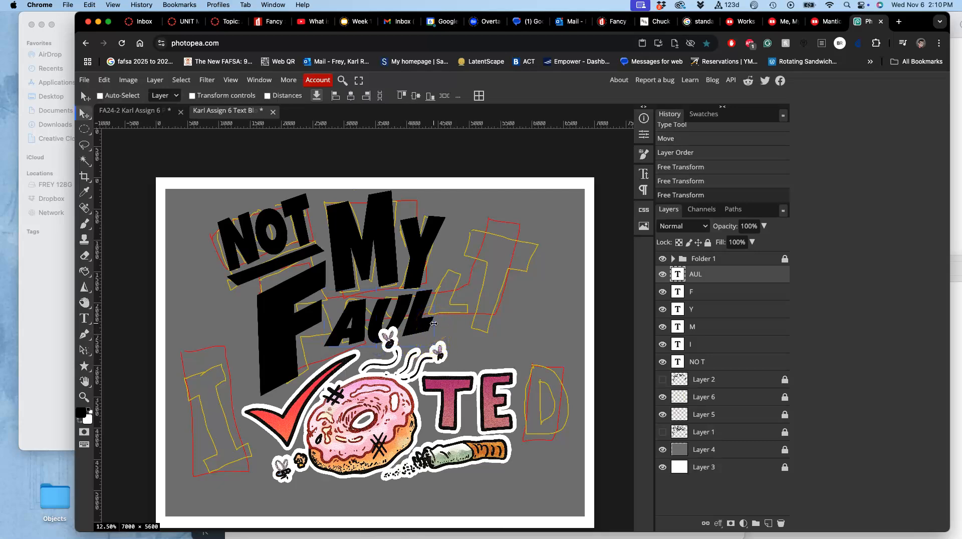
# - Delete the A and U from the AUL text so the layer holds only the L
pyautogui.doubleClick(681, 274)
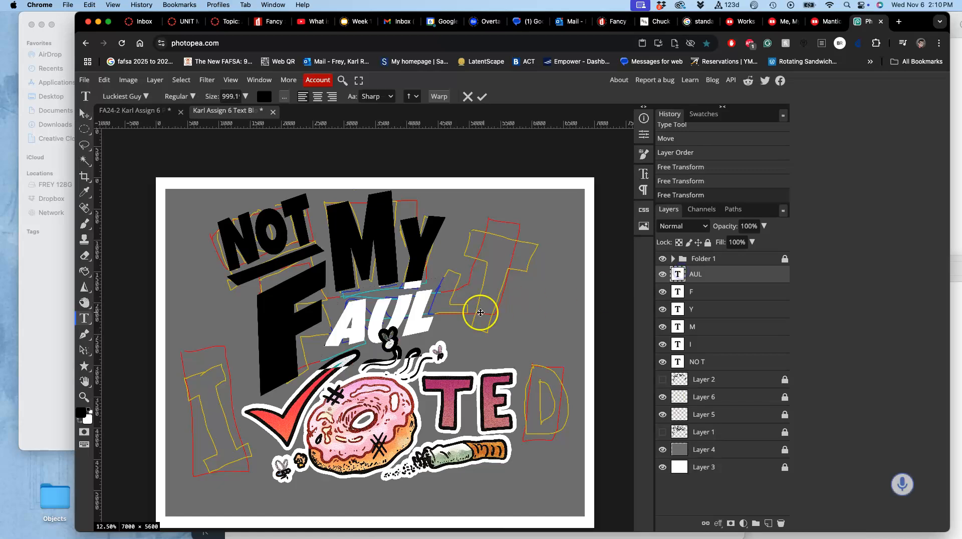
pyautogui.click(405, 316)
pyautogui.moveTo(405, 316); pyautogui.dragTo(347, 319)
pyautogui.press('BackSpace')
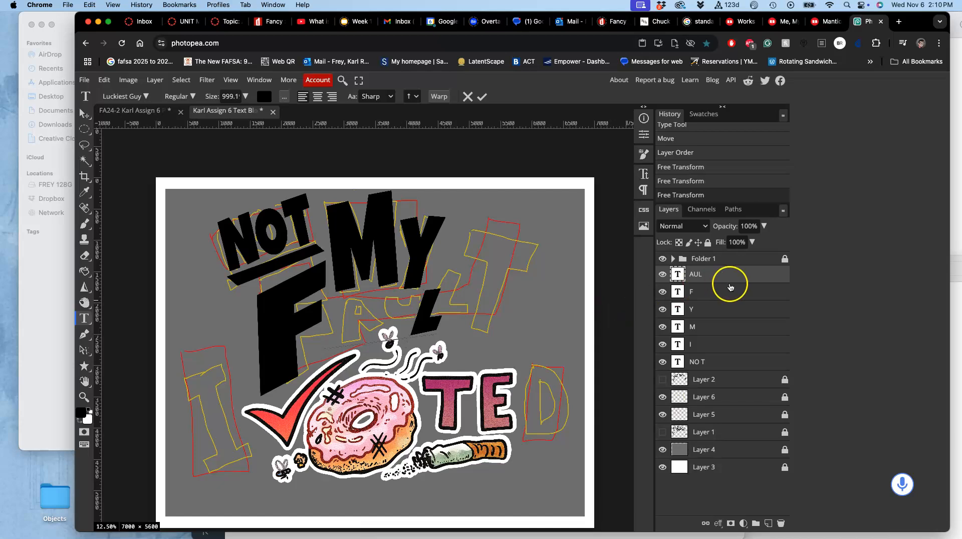
pyautogui.click(727, 276)
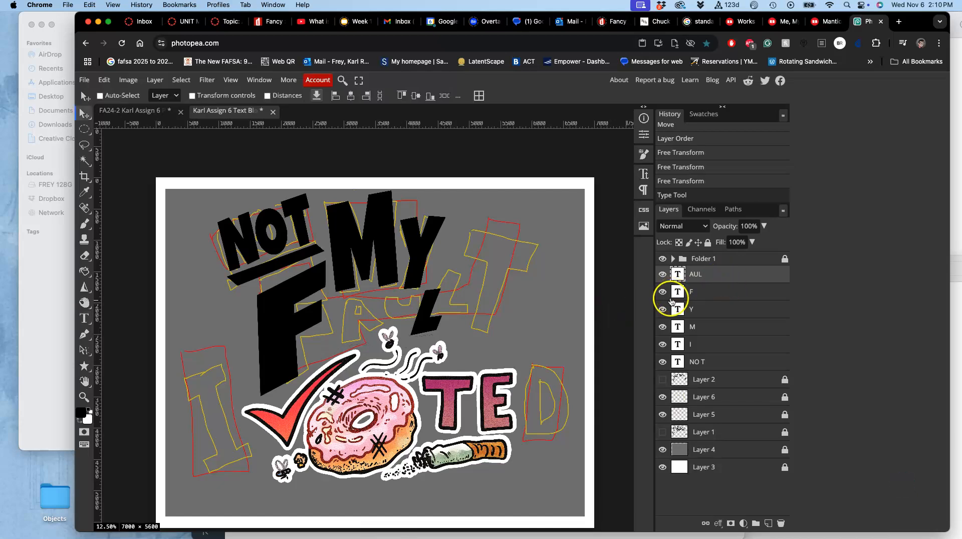
# - Stretch the L to about 148.1% width and 132.8% height over the sketched letters
pyautogui.click(710, 292)
pyautogui.click(705, 279)
pyautogui.press('super+alt+t')
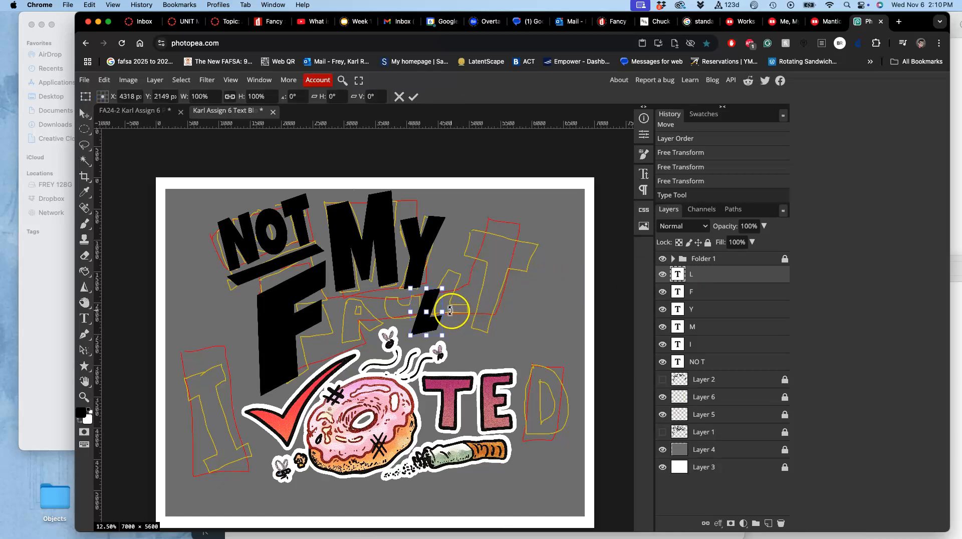
pyautogui.moveTo(445, 312); pyautogui.dragTo(458, 312)
pyautogui.moveTo(435, 285); pyautogui.dragTo(435, 273)
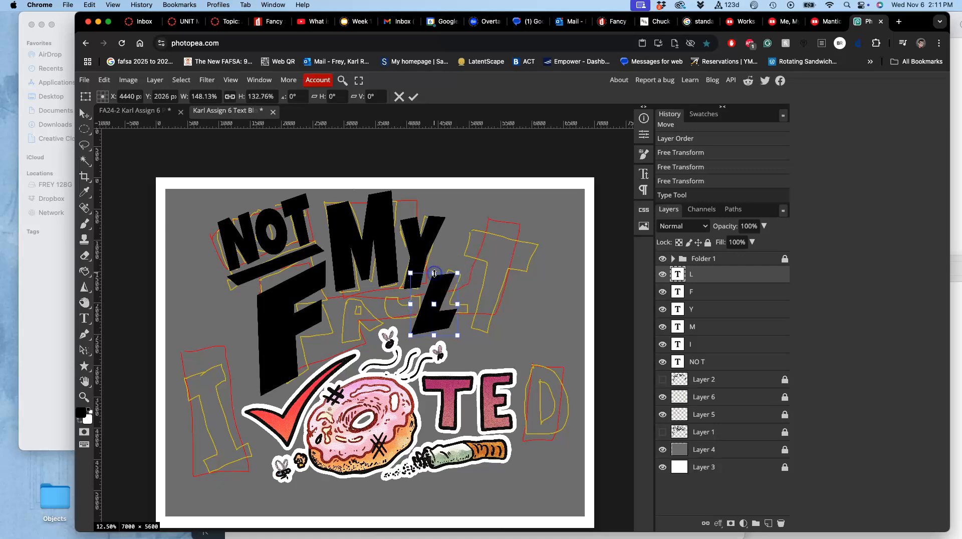
pyautogui.press('Return')
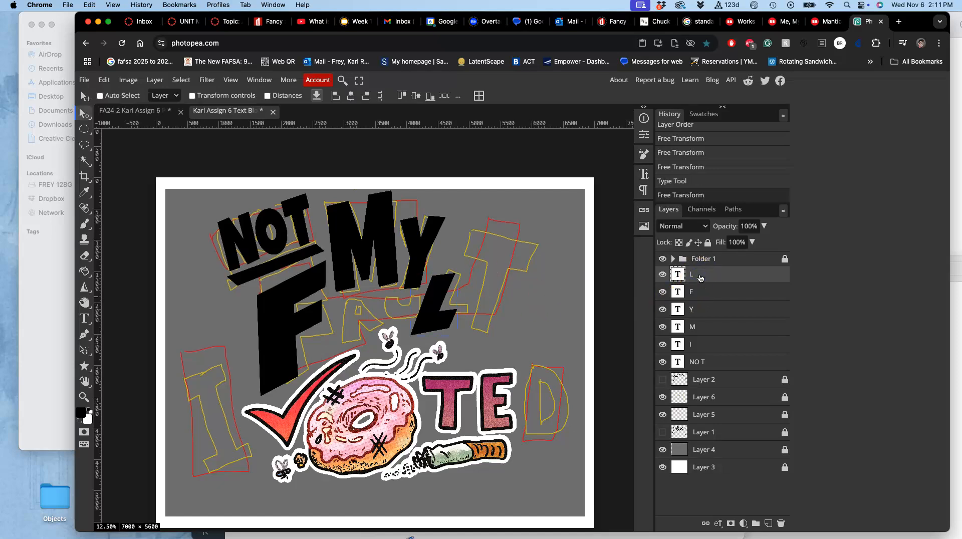
# - Duplicate the L layer, place the copy beneath the original, and change the copy's text to A
pyautogui.press('super+j')
pyautogui.moveTo(697, 277); pyautogui.dragTo(695, 293)
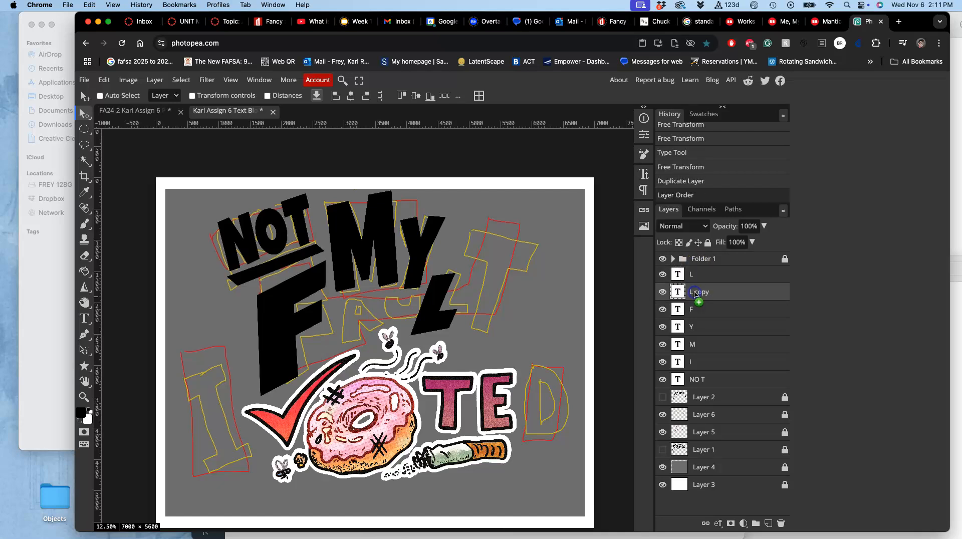
pyautogui.doubleClick(679, 293)
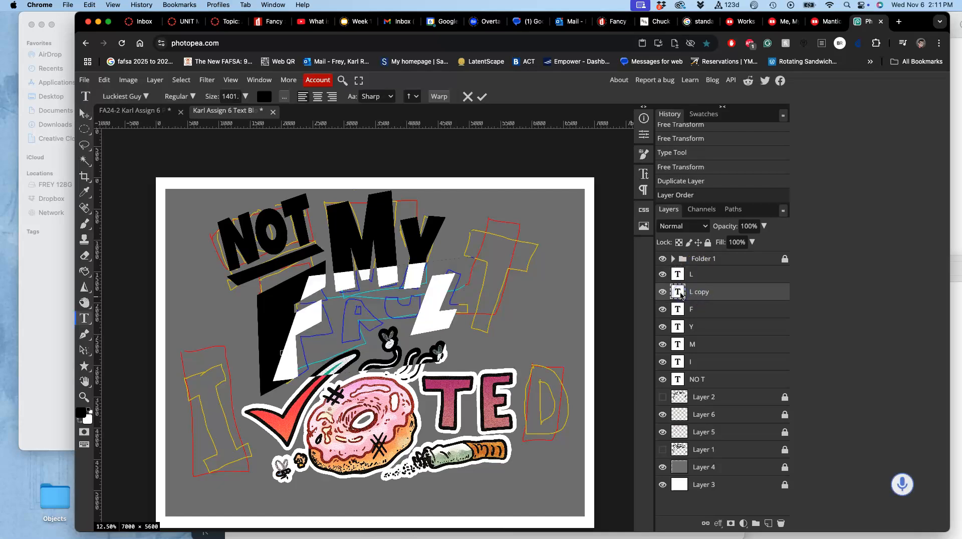
pyautogui.write('A')
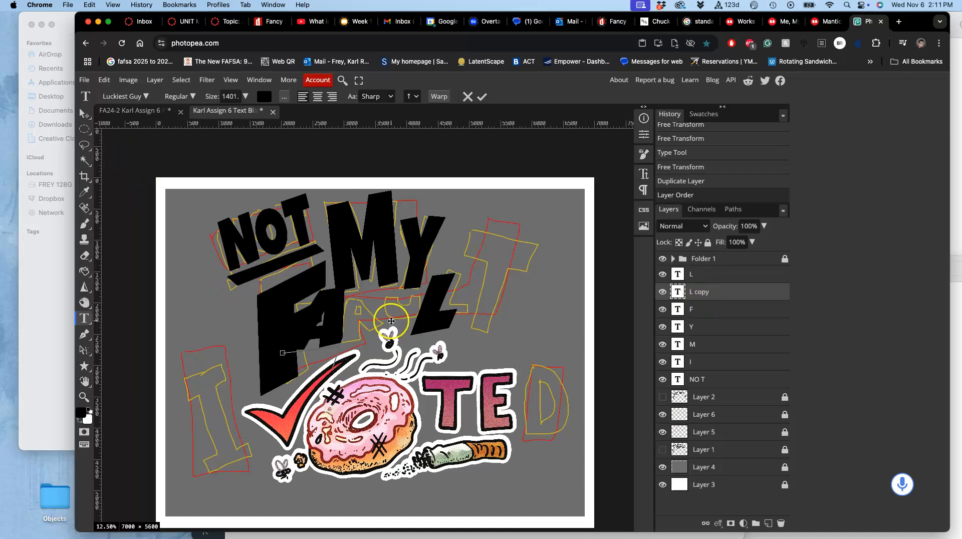
# - Move the A beside the F and flip it horizontally
pyautogui.click(83, 114)
pyautogui.moveTo(349, 324); pyautogui.dragTo(394, 317)
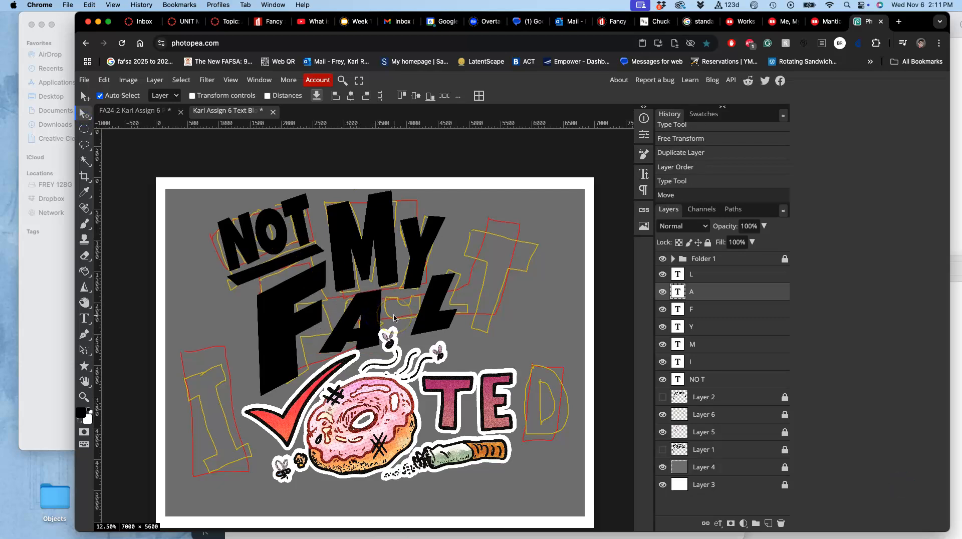
pyautogui.hotkey('ctrl', 'alt', 't')
pyautogui.rightClick(372, 313)
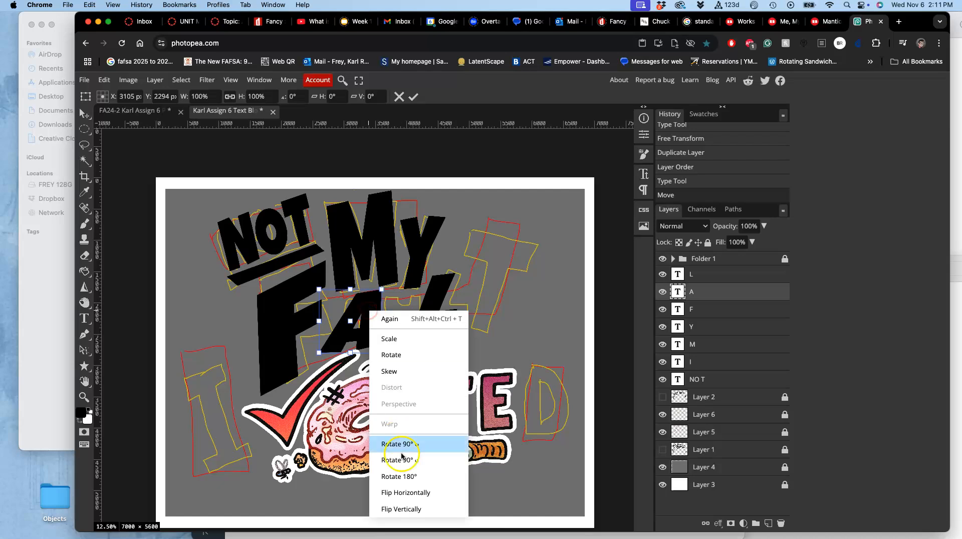
pyautogui.click(402, 487)
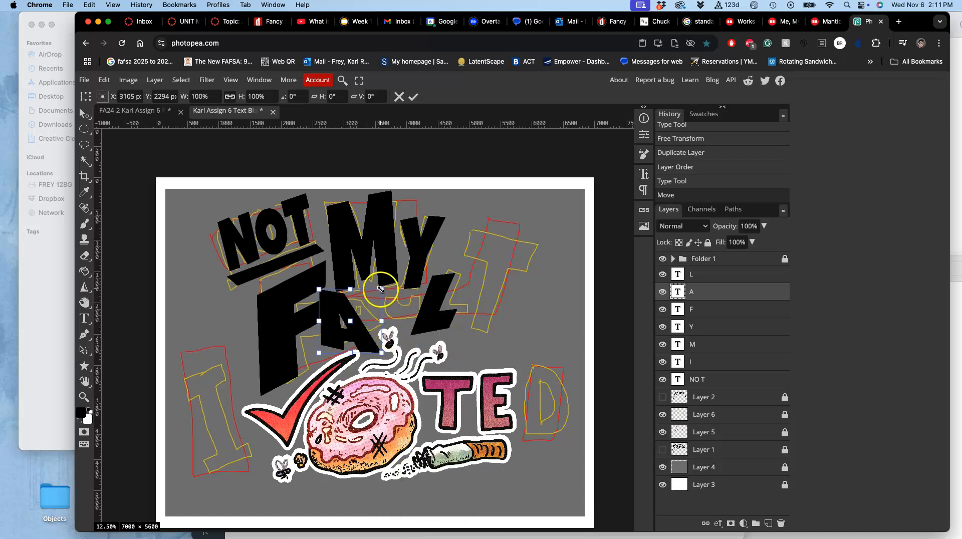
# - Skew the A to about -16°, rotate it to -15°, and scale it to about 87.4% by 78.1% over its sketch
pyautogui.rightClick(363, 308)
pyautogui.click(385, 367)
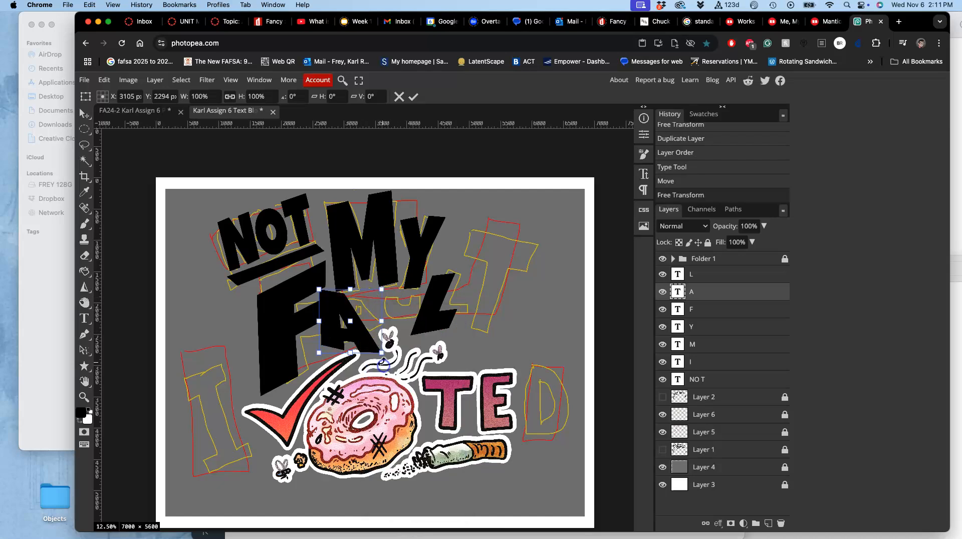
pyautogui.moveTo(361, 291)
pyautogui.mouseDown()
pyautogui.moveTo(401, 280)
pyautogui.moveTo(394, 300)
pyautogui.moveTo(396, 277)
pyautogui.moveTo(387, 275)
pyautogui.moveTo(369, 297)
pyautogui.mouseUp()
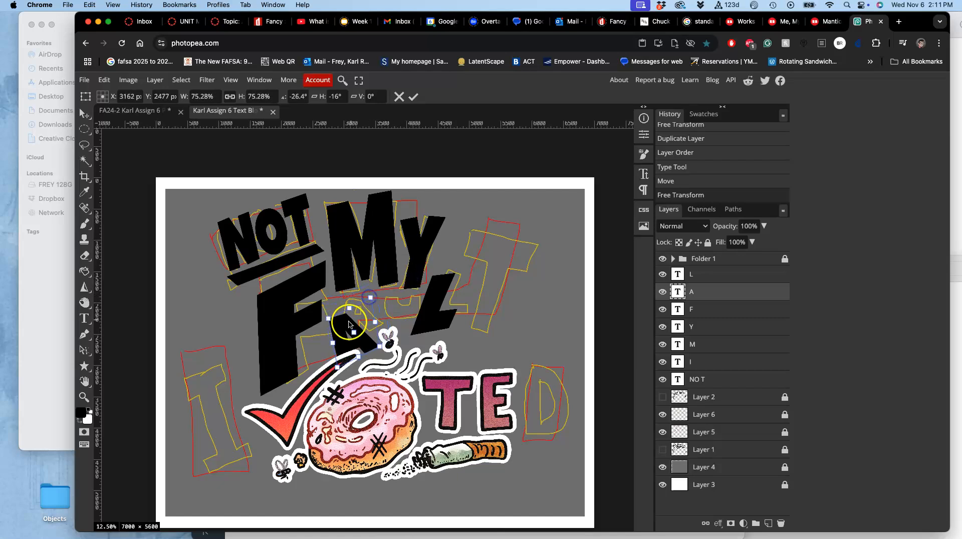
pyautogui.moveTo(343, 329); pyautogui.dragTo(350, 311)
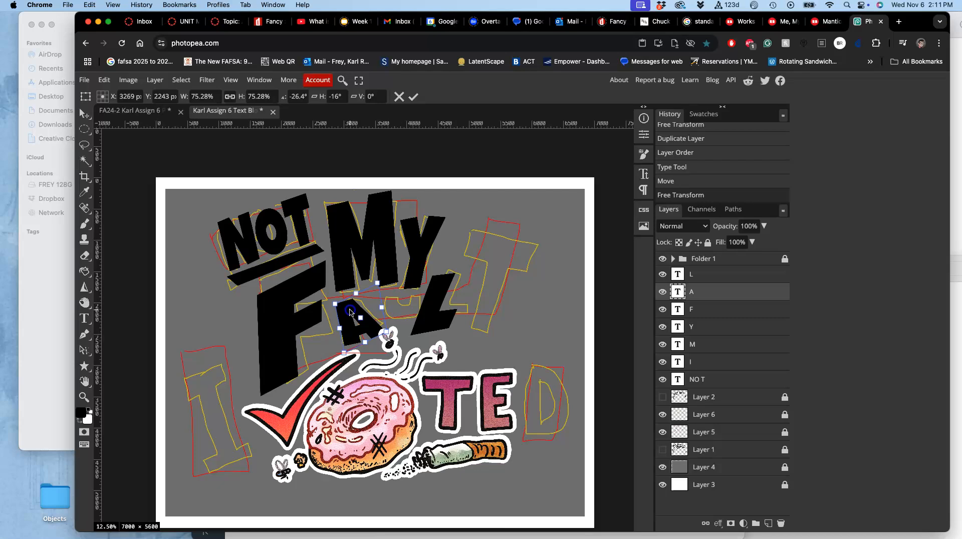
pyautogui.moveTo(388, 281); pyautogui.dragTo(354, 304)
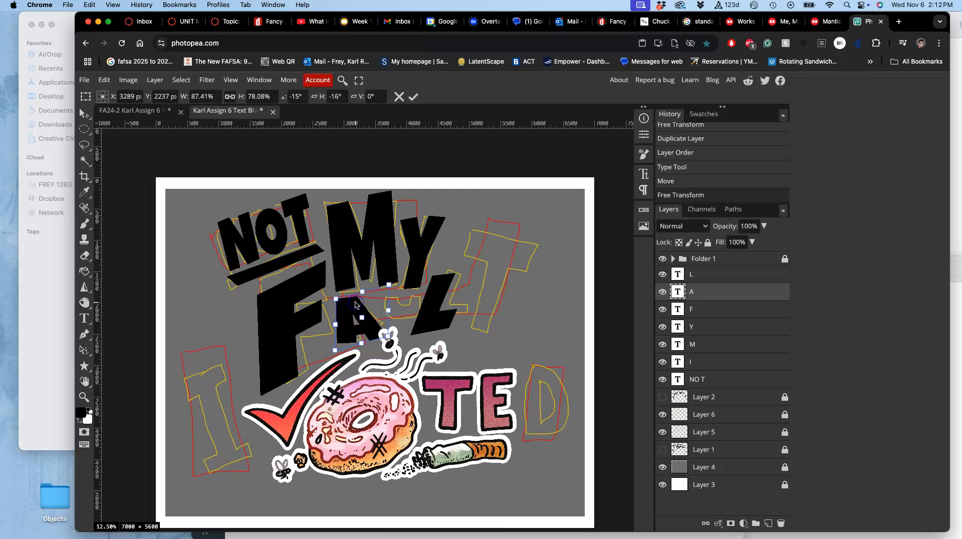
pyautogui.press('Return')
# - Nudge the A slightly, and shift the L to the right to open a gap between the two letters
pyautogui.click(484, 329)
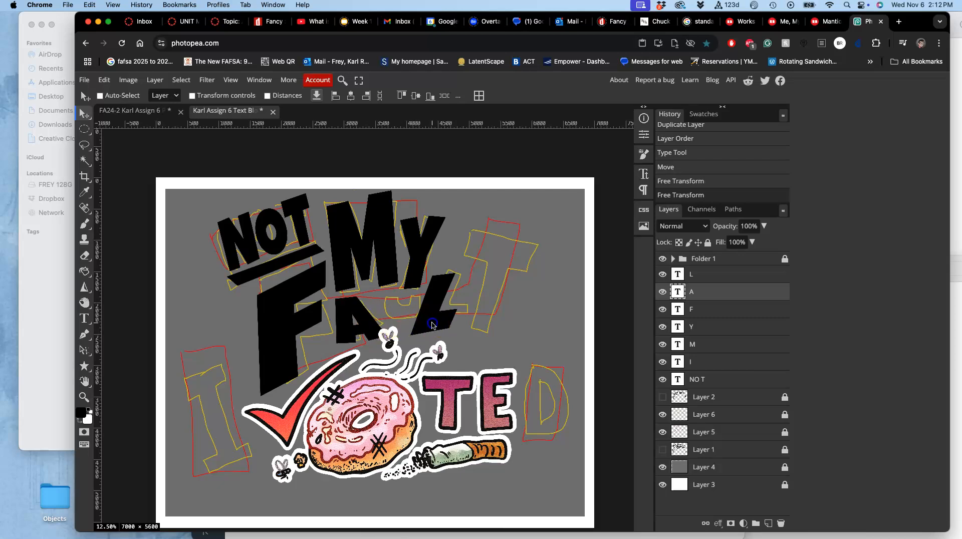
pyautogui.moveTo(432, 324); pyautogui.dragTo(434, 323)
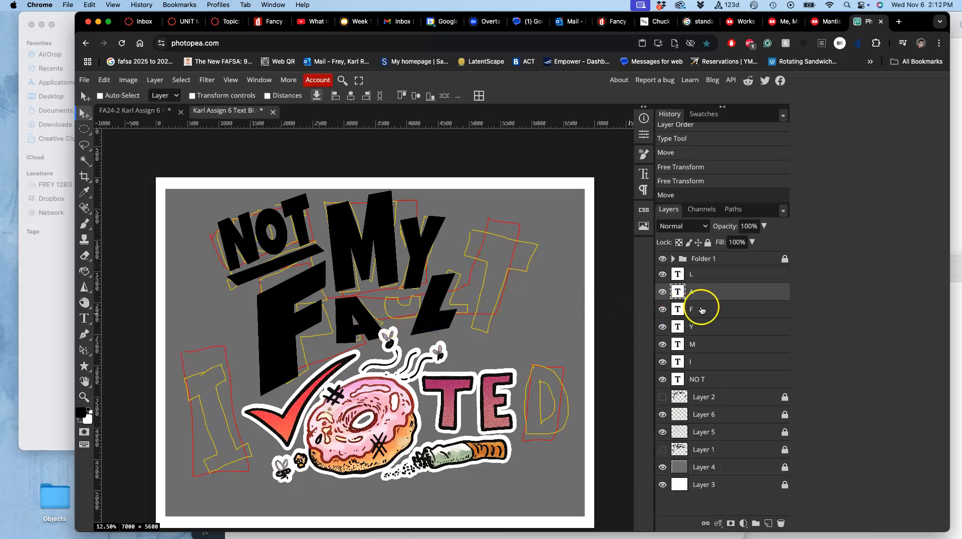
pyautogui.click(696, 276)
pyautogui.moveTo(441, 322); pyautogui.dragTo(450, 321)
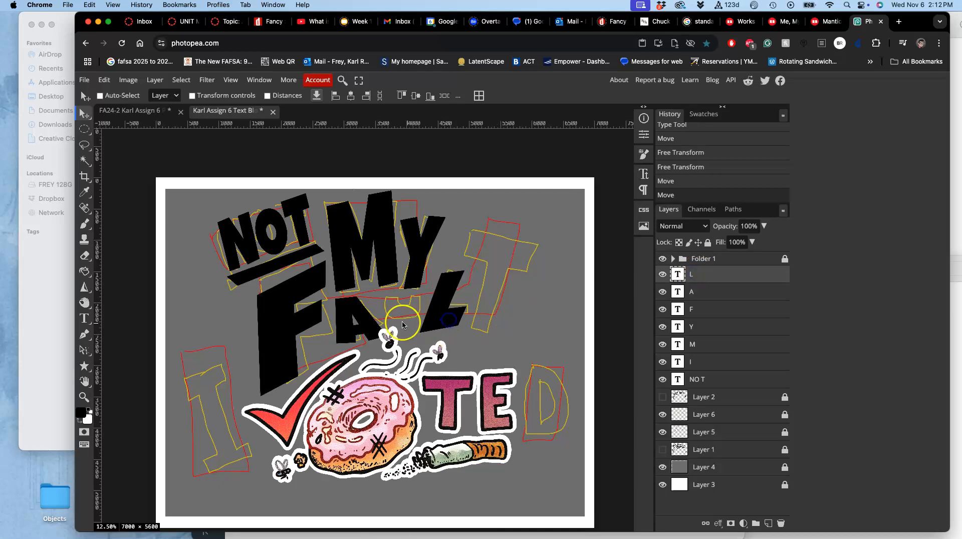
# - Duplicate the A layer, change the copy's text to U, and move it between the A and the L
pyautogui.click(696, 300)
pyautogui.press('super+j')
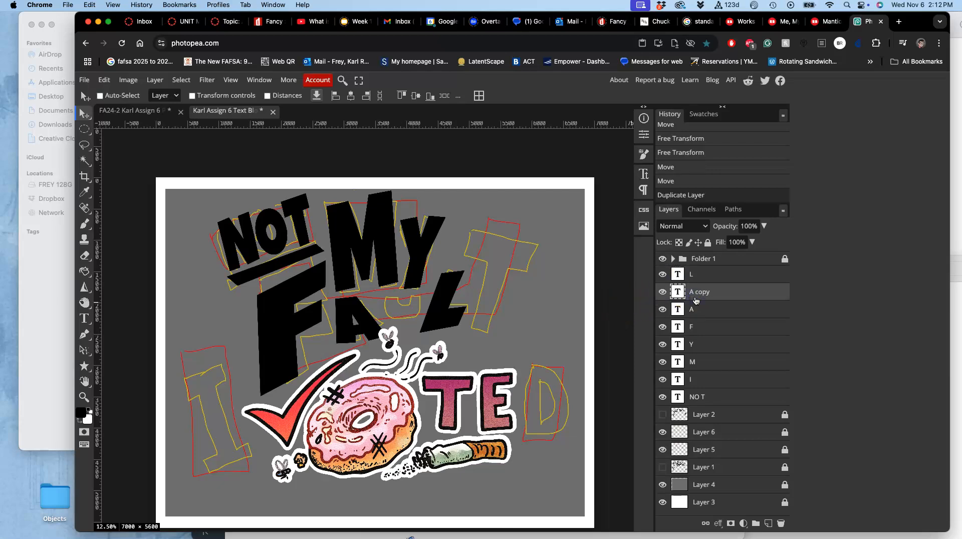
pyautogui.doubleClick(678, 293)
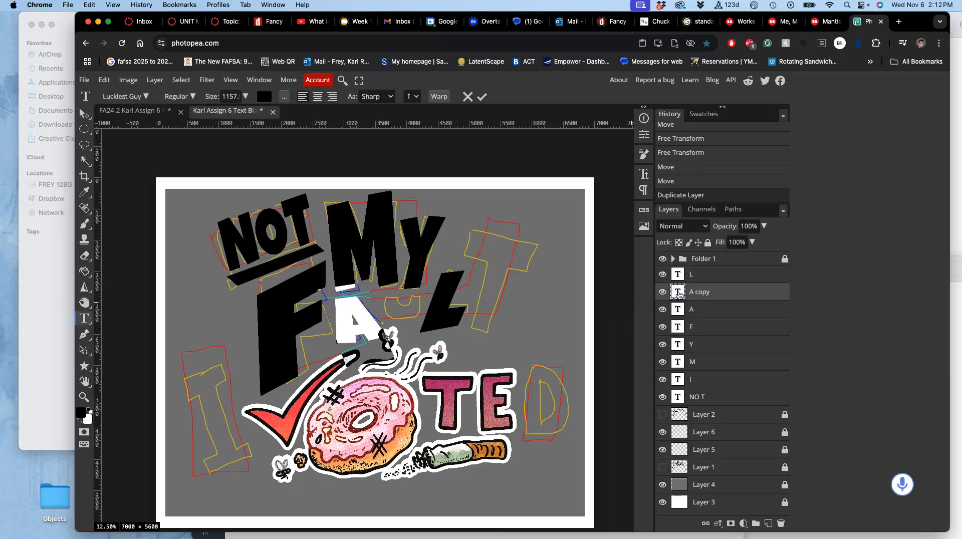
pyautogui.write('U')
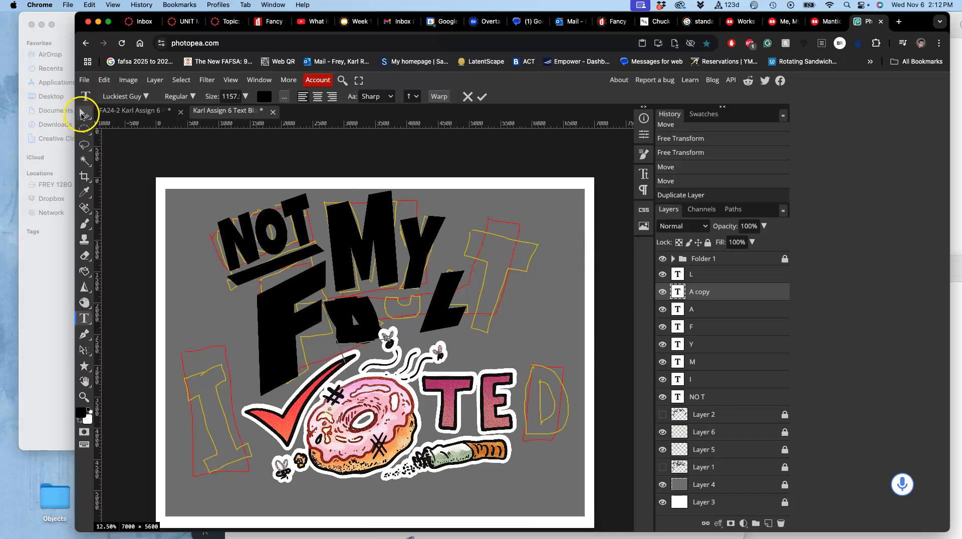
pyautogui.click(81, 116)
pyautogui.moveTo(366, 308); pyautogui.dragTo(409, 305)
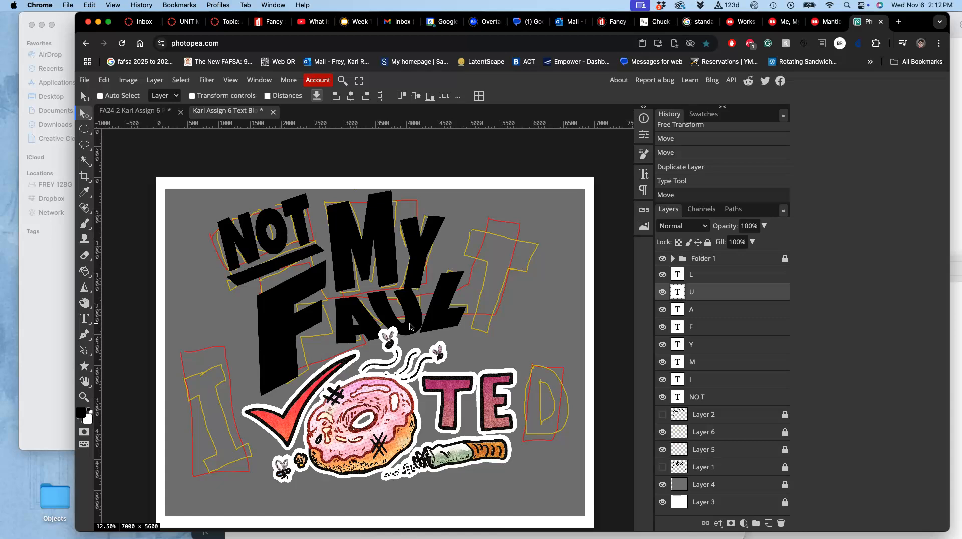
# - Rotate the U about 15°, flip it horizontally, and scale it to about 97.4%
pyautogui.hotkey('alt', 'ctrl', 't')
pyautogui.moveTo(425, 284); pyautogui.dragTo(436, 291)
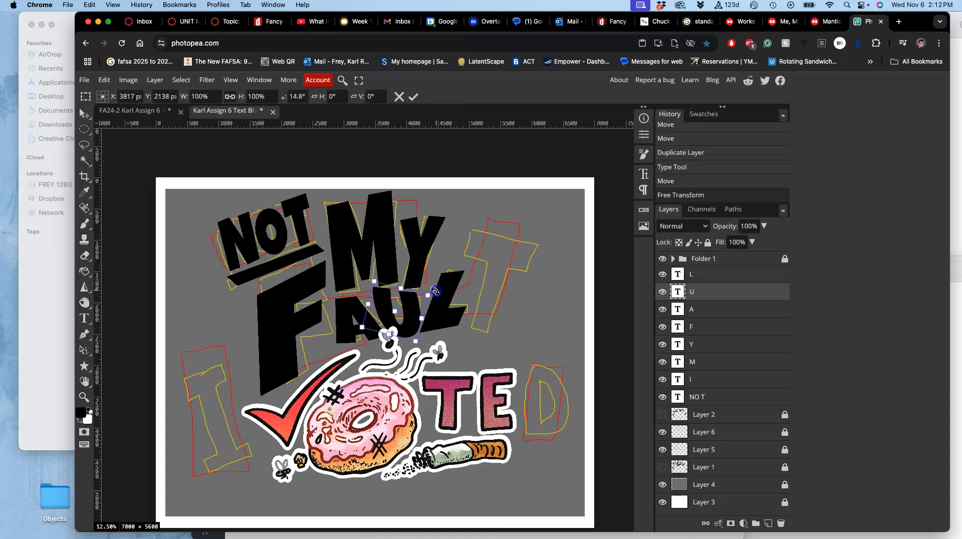
pyautogui.rightClick(411, 308)
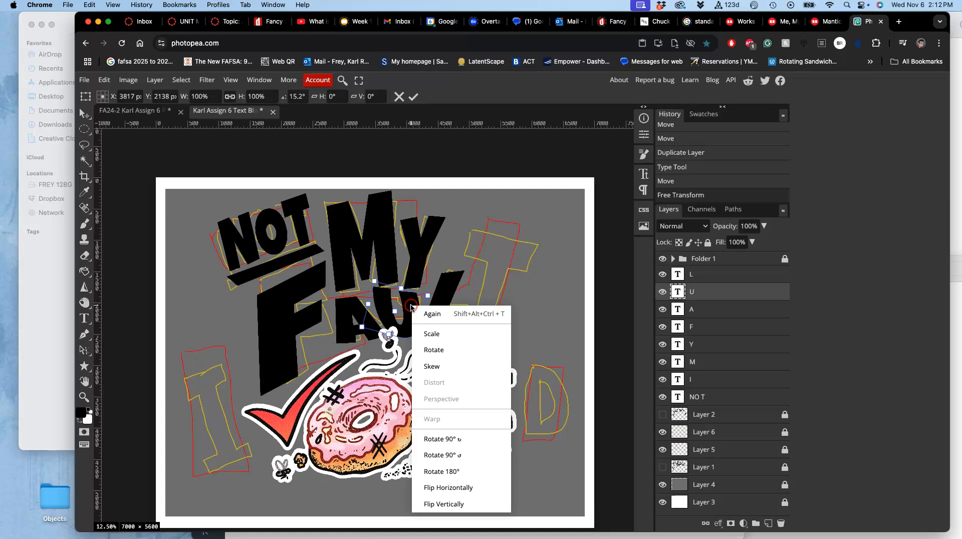
pyautogui.click(439, 489)
pyautogui.moveTo(425, 303); pyautogui.dragTo(414, 283)
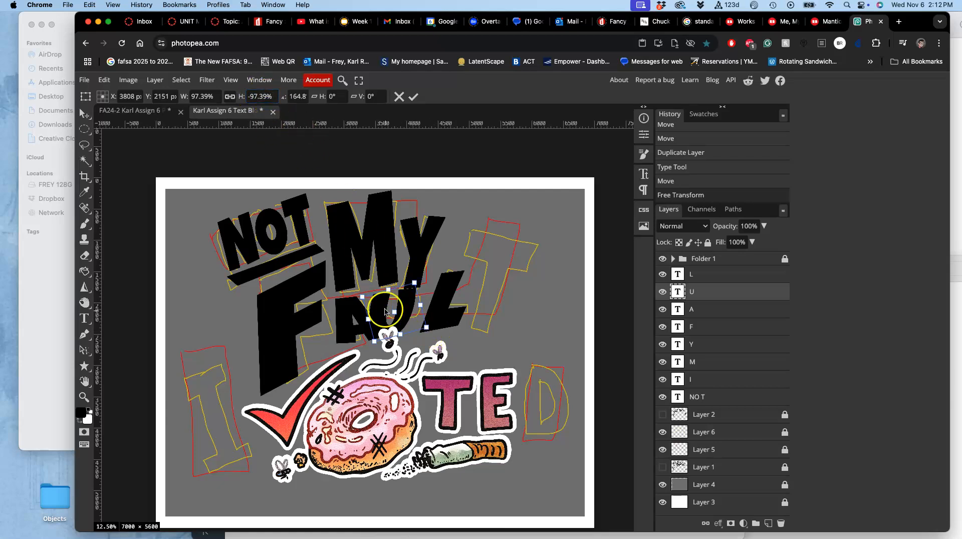
# - Skew the U horizontally by about 4.5° and shift it into the gap between the A and the L
pyautogui.rightClick(407, 327)
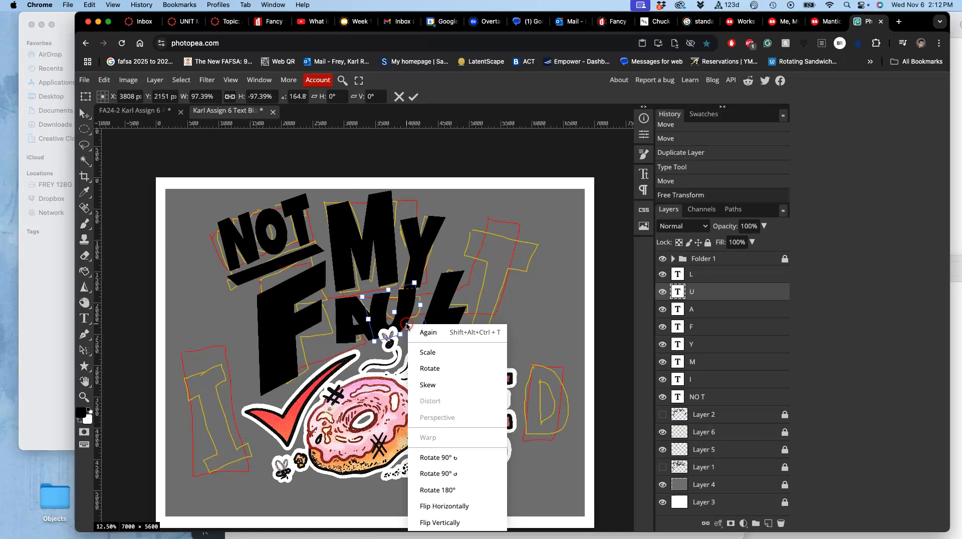
pyautogui.click(426, 384)
pyautogui.moveTo(399, 327)
pyautogui.mouseDown()
pyautogui.moveTo(410, 329)
pyautogui.moveTo(405, 338)
pyautogui.mouseUp()
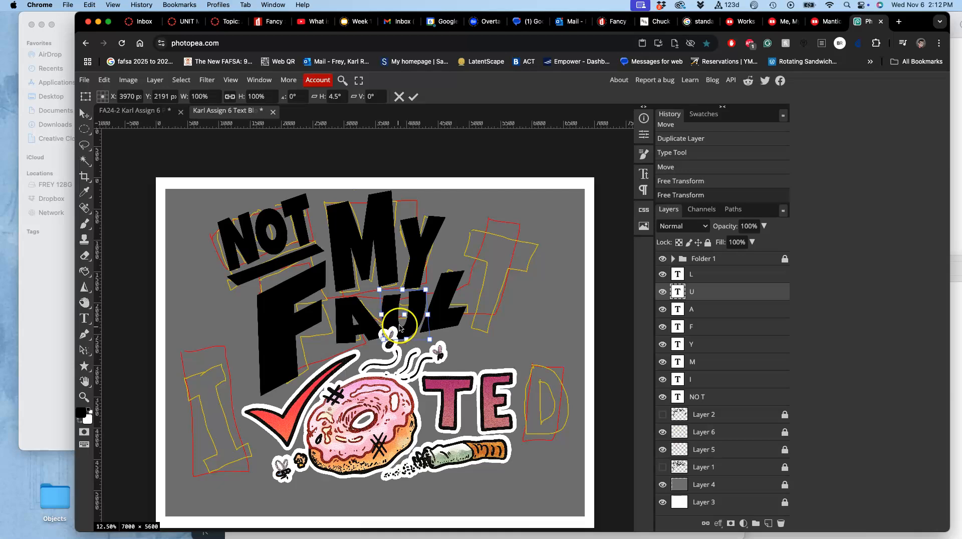
pyautogui.moveTo(407, 343); pyautogui.dragTo(407, 336)
pyautogui.press('Return')
# - Shorten the U to about 88.4% of its height, keeping its top edge in place
pyautogui.press('super+t')
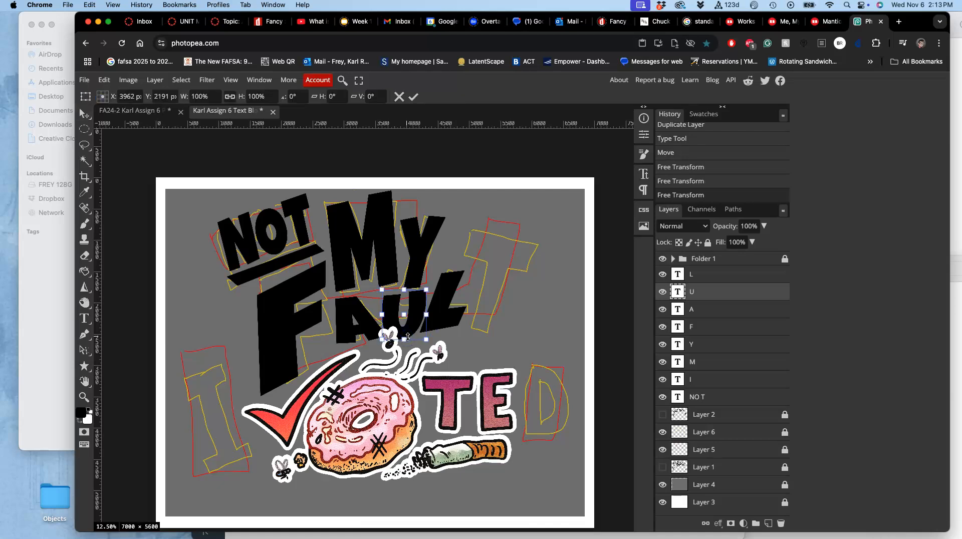
pyautogui.moveTo(406, 339); pyautogui.dragTo(406, 333)
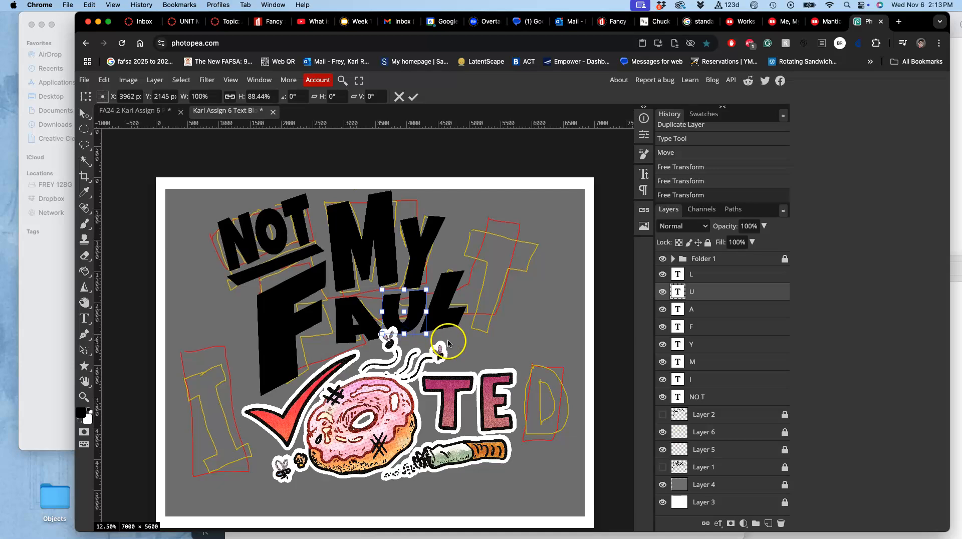
pyautogui.press('Return')
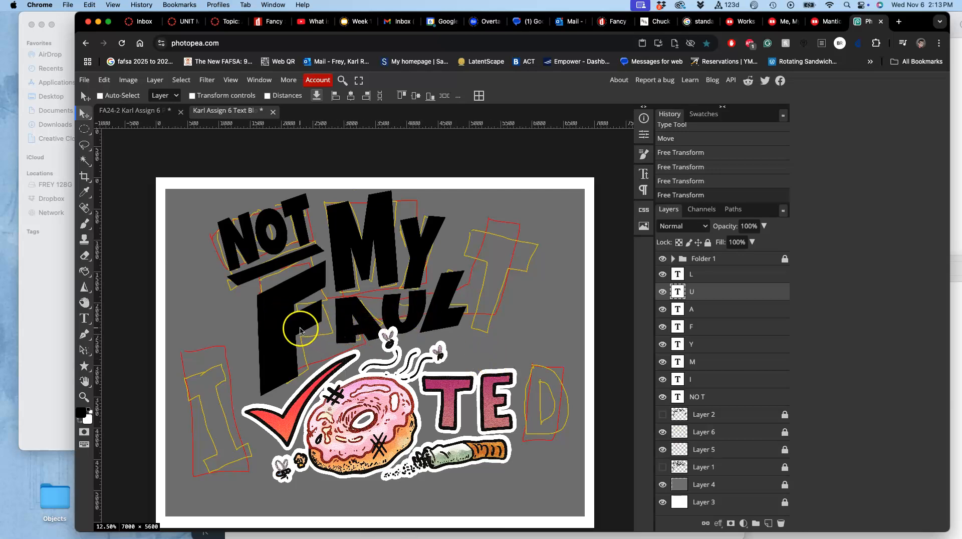
# - Enlarge the F to about 105.9%, skew it horizontally by about 2.1°, and reposition it beneath the NOT underline
pyautogui.click(674, 329)
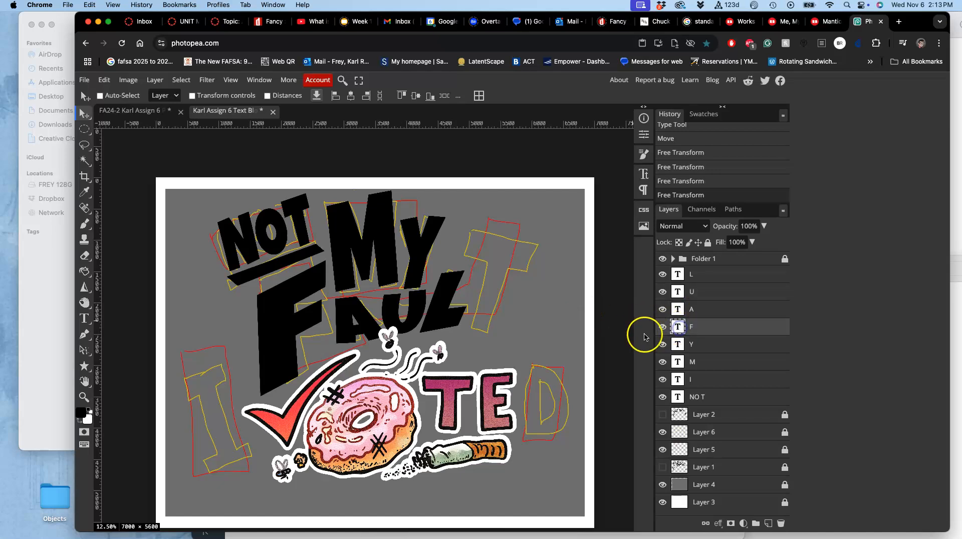
pyautogui.hotkey('ctrl', 't')
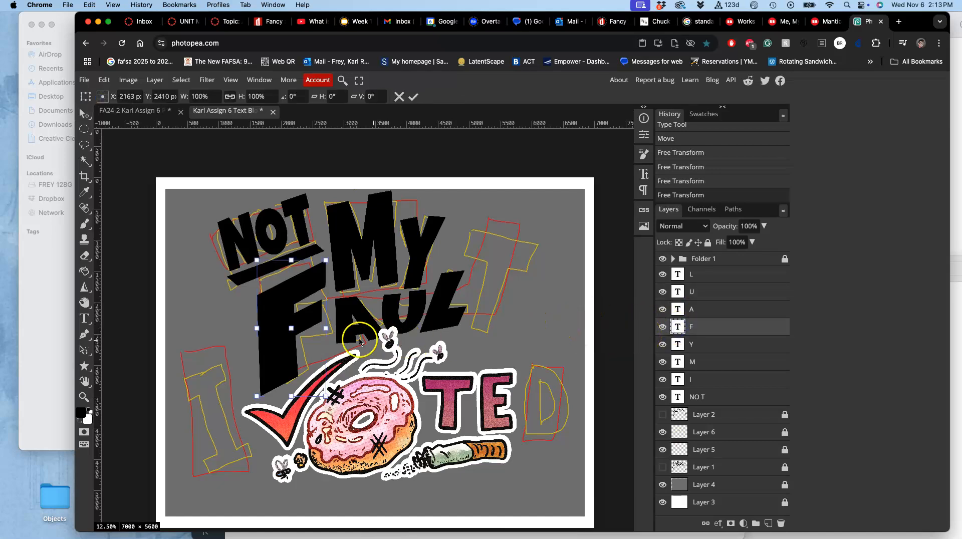
pyautogui.moveTo(326, 396); pyautogui.dragTo(329, 388)
pyautogui.rightClick(291, 290)
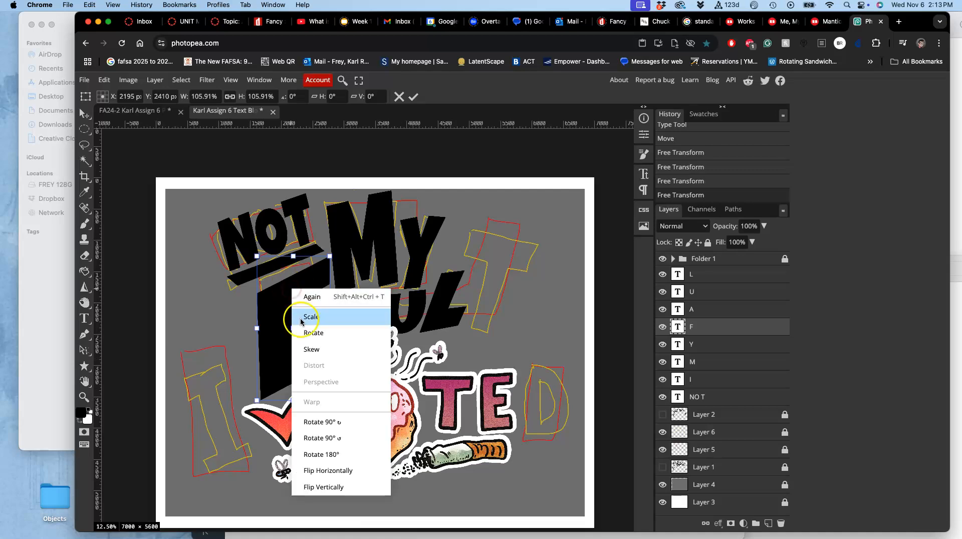
pyautogui.click(312, 349)
pyautogui.moveTo(293, 256); pyautogui.dragTo(290, 262)
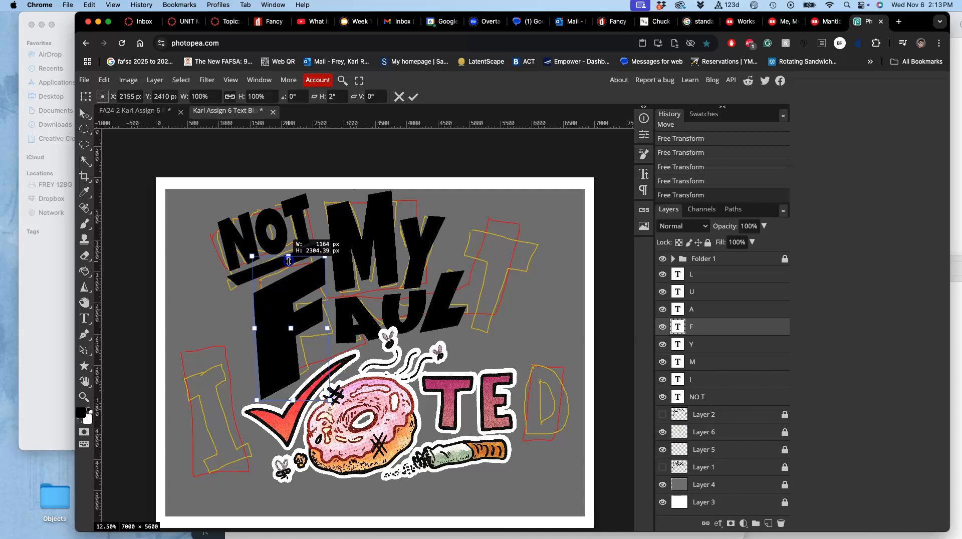
pyautogui.moveTo(306, 390); pyautogui.dragTo(312, 387)
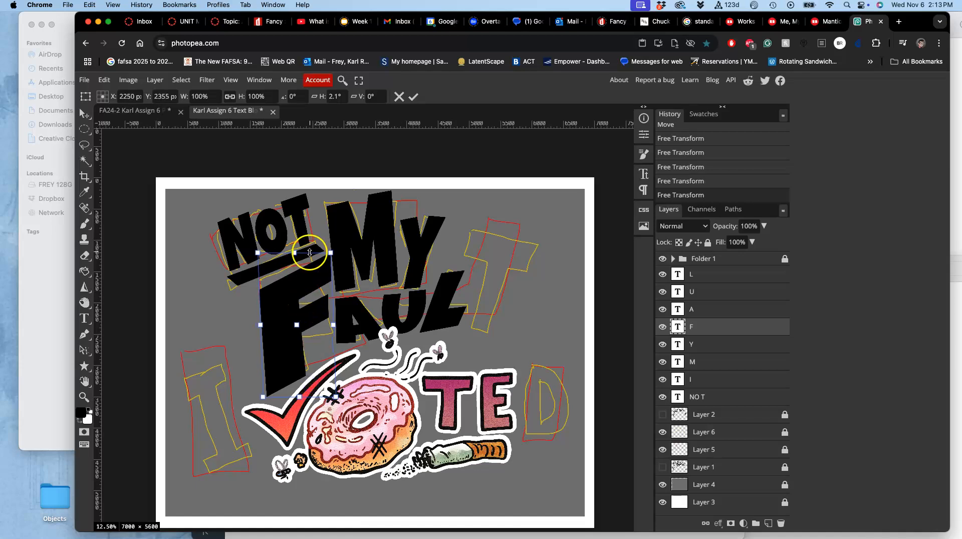
pyautogui.moveTo(306, 259); pyautogui.dragTo(304, 261)
# - Skew the F horizontally by about 0.9° and move it slightly down
pyautogui.rightClick(303, 281)
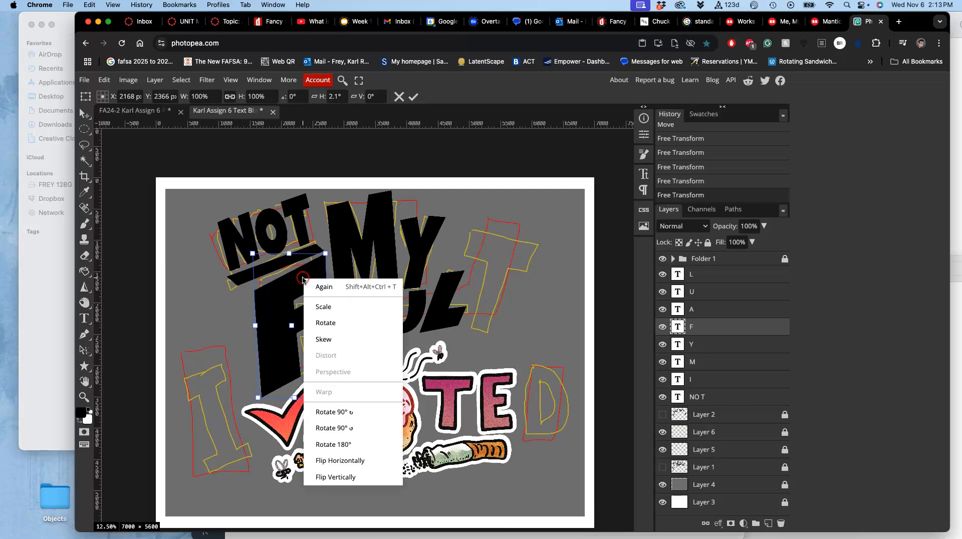
pyautogui.click(321, 339)
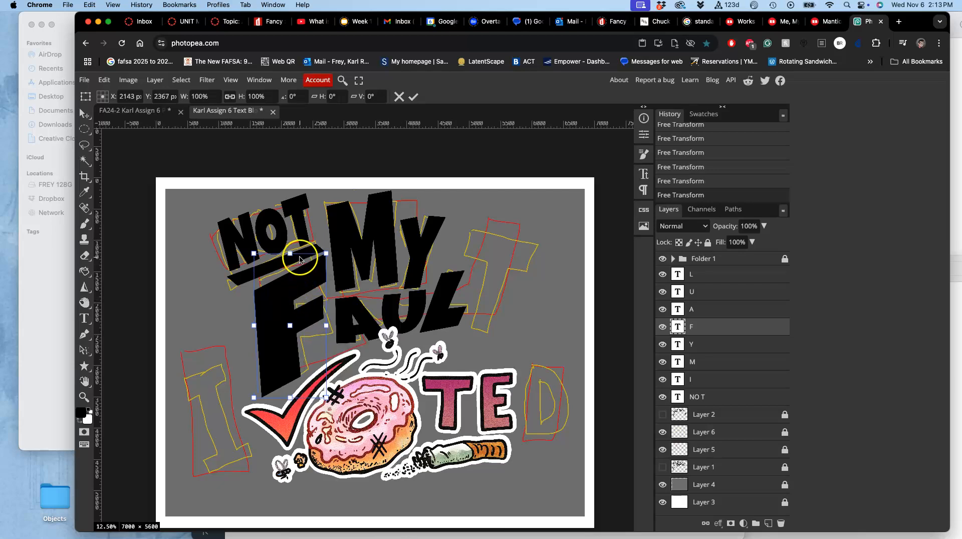
pyautogui.moveTo(300, 258); pyautogui.dragTo(298, 293)
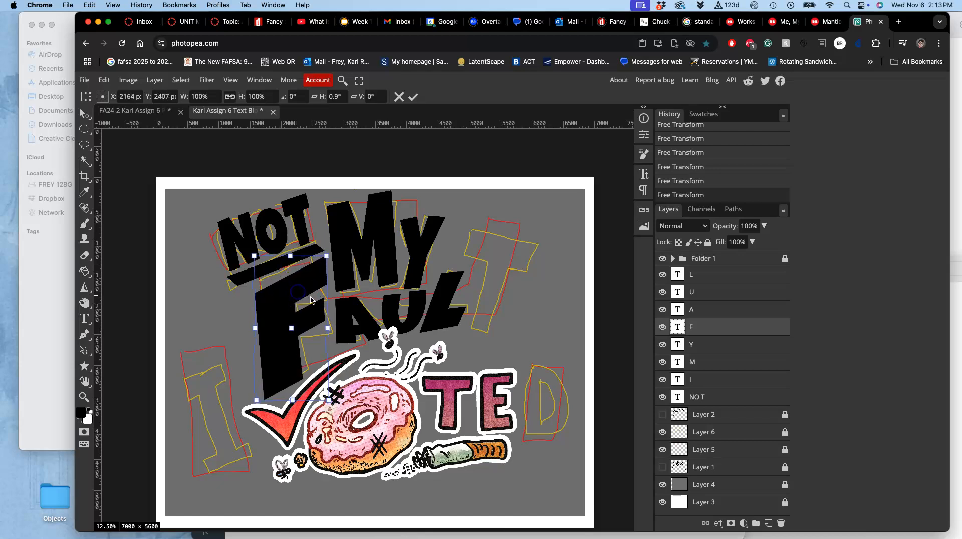
# - Skew the base of the F to the right by about 4.8° and apply the transform
pyautogui.rightClick(286, 366)
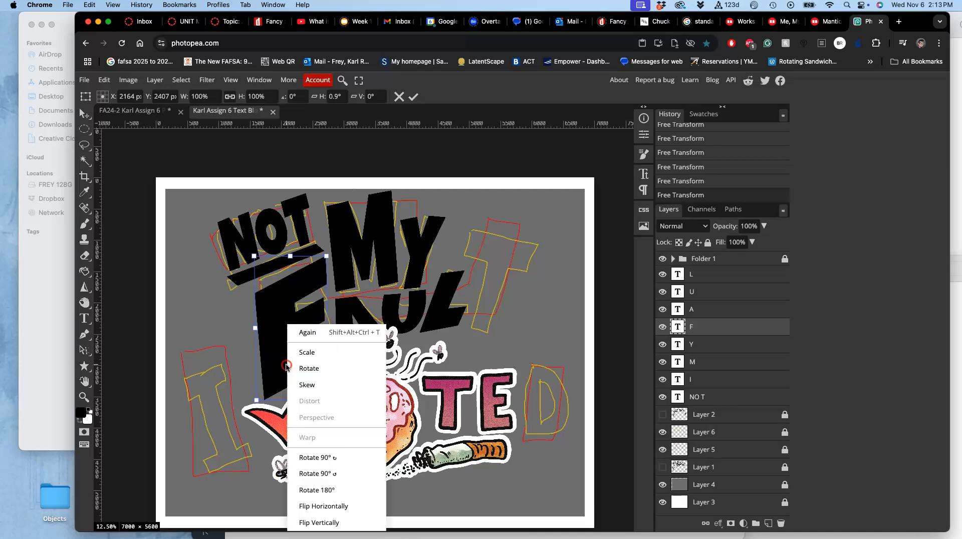
pyautogui.click(300, 384)
pyautogui.click(300, 398)
pyautogui.moveTo(301, 399); pyautogui.dragTo(302, 396)
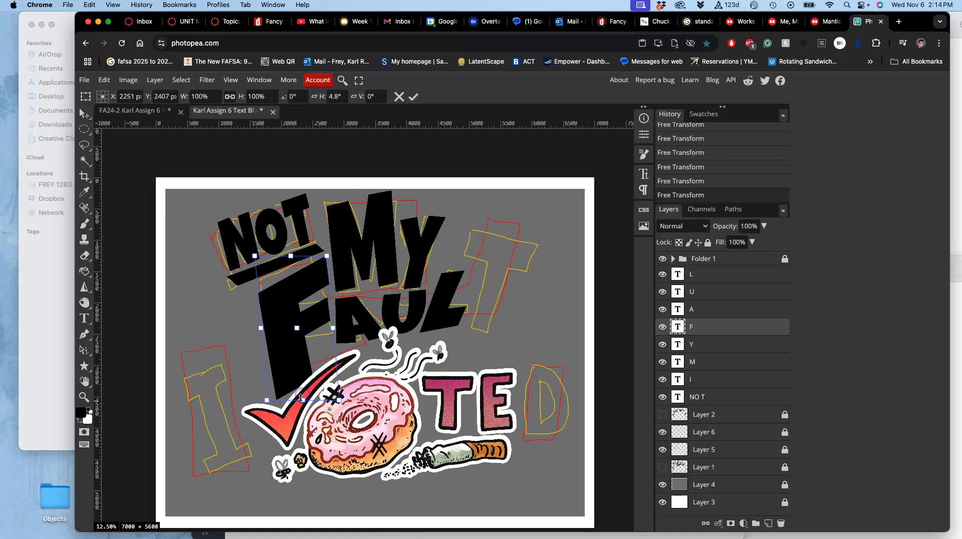
pyautogui.doubleClick(303, 368)
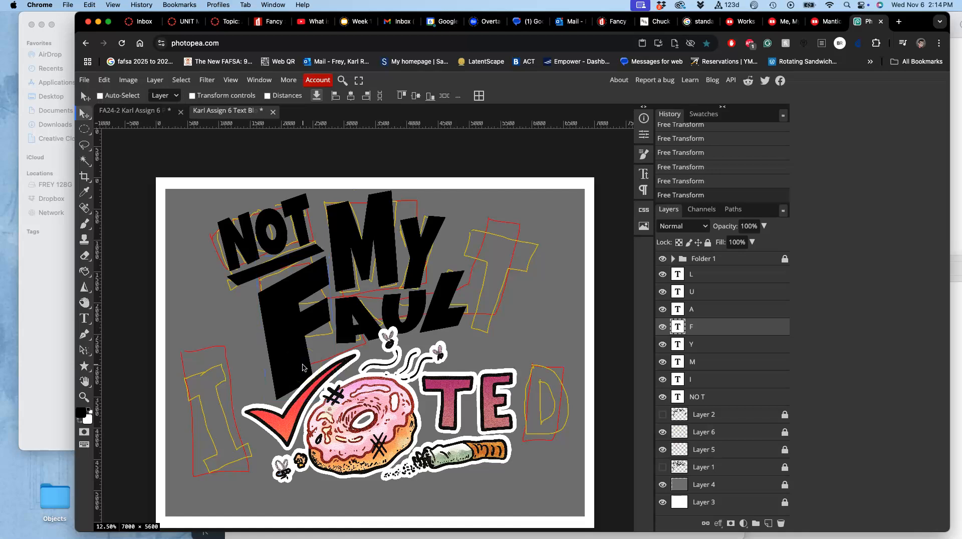
# - Shrink the F to about 91.4% width and 93.6% height, and nudge it closer to the A
pyautogui.press('super+t')
pyautogui.moveTo(330, 399); pyautogui.dragTo(324, 391)
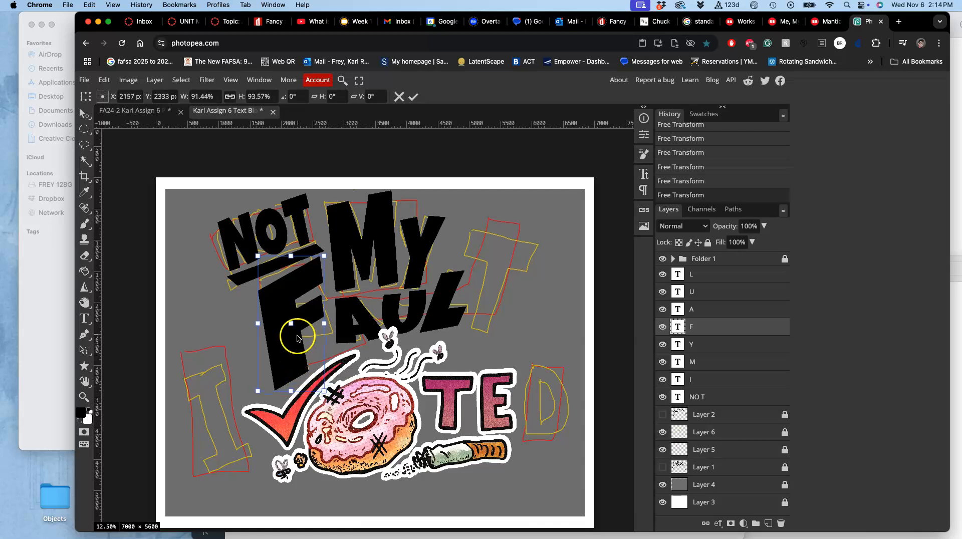
pyautogui.moveTo(306, 324); pyautogui.dragTo(307, 324)
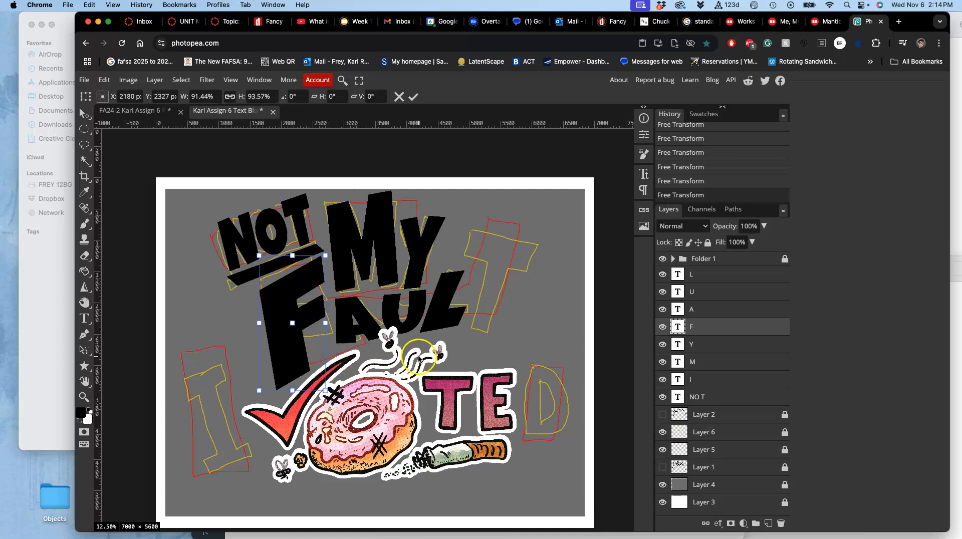
pyautogui.click(421, 358)
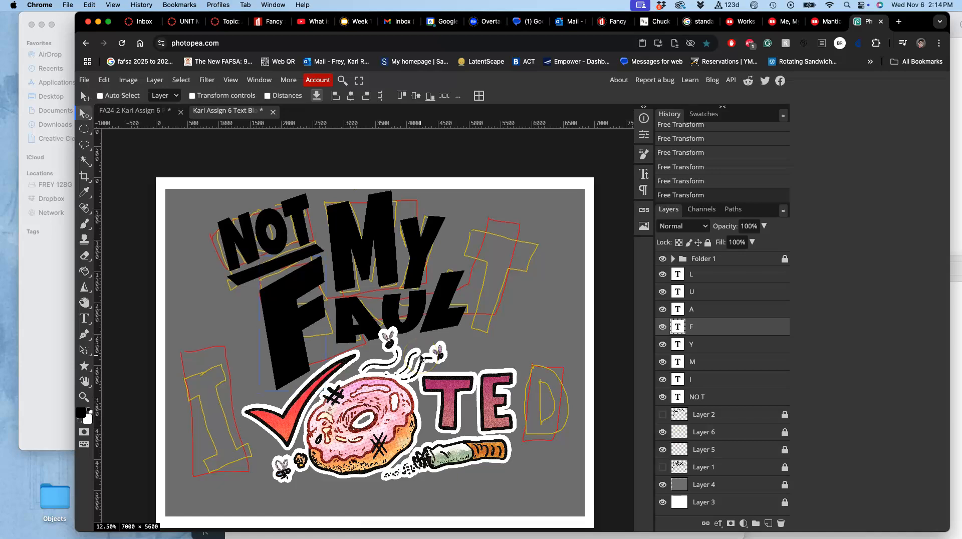
# - Duplicate the F text layer, place the copy above the L layer, and change its text to T
pyautogui.hotkey('ctrl', 'j')
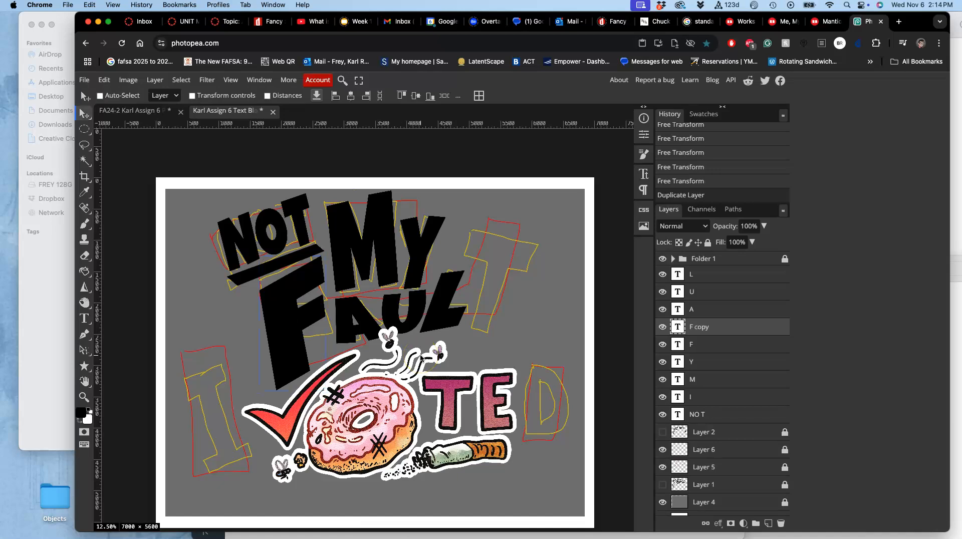
pyautogui.moveTo(715, 327); pyautogui.dragTo(713, 268)
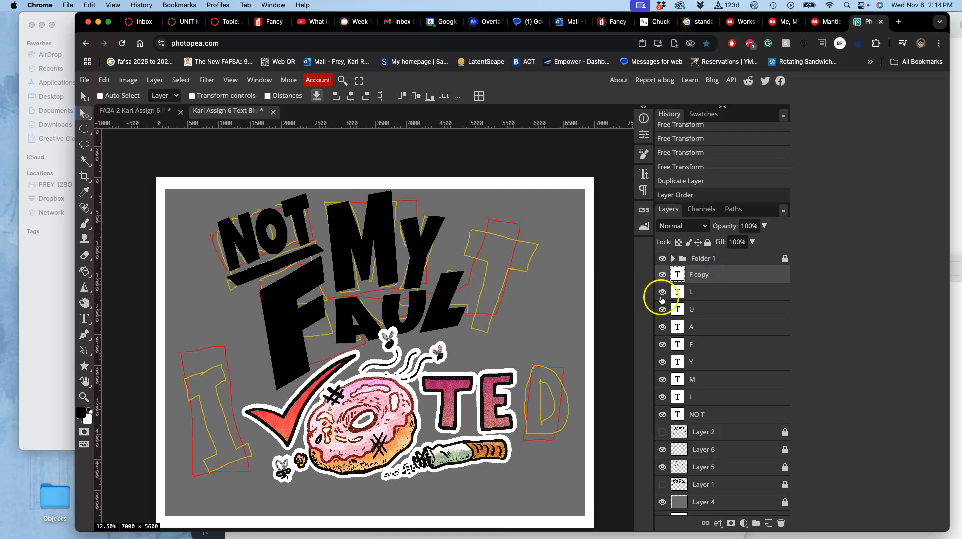
pyautogui.doubleClick(679, 274)
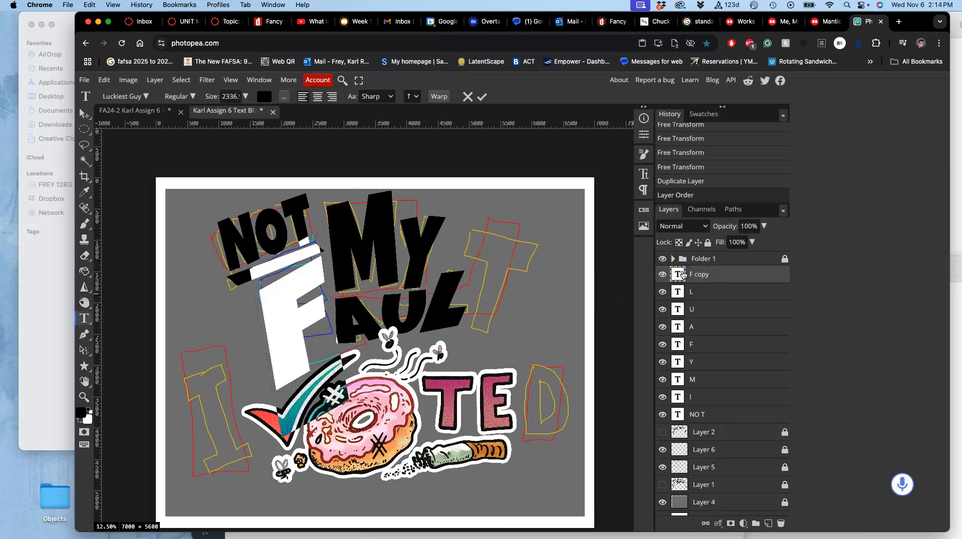
pyautogui.write('T')
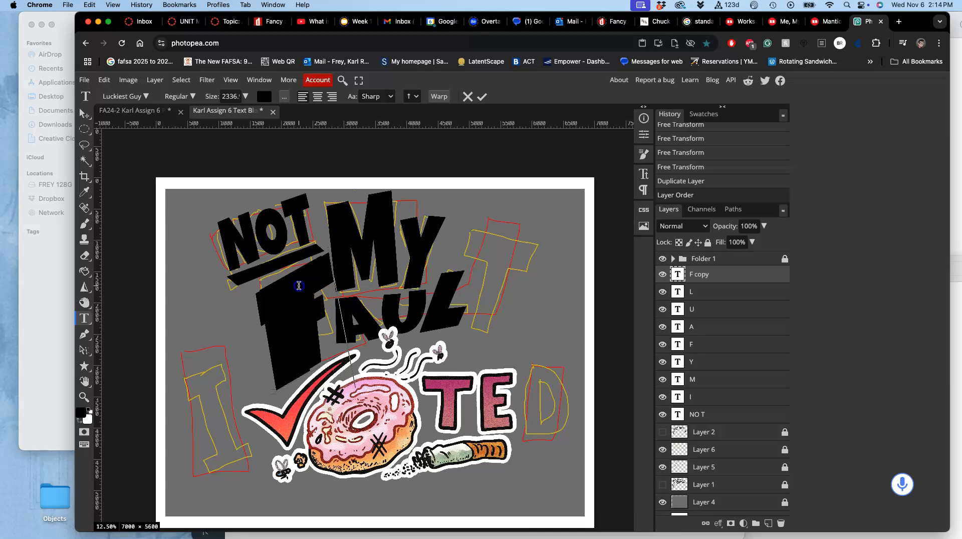
pyautogui.click(85, 113)
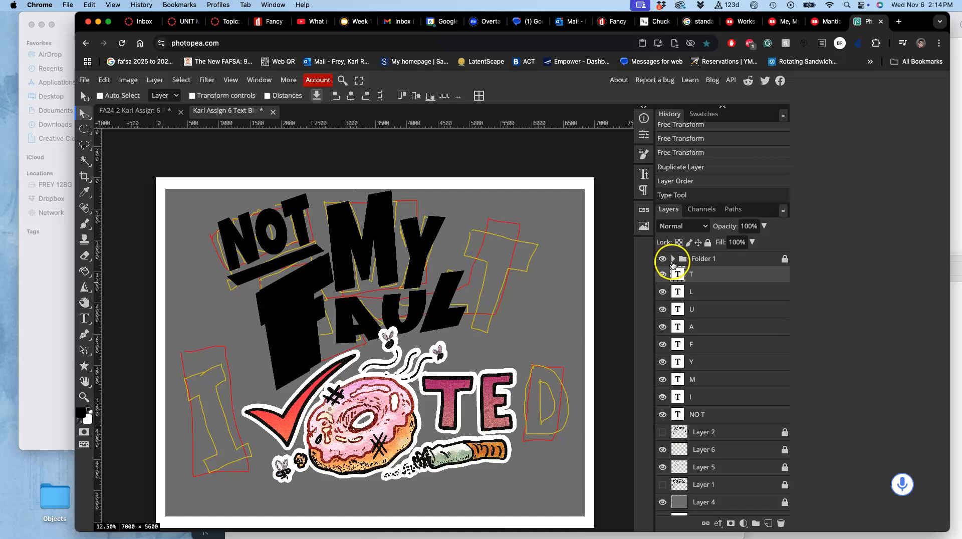
# - Move the T over its sketched guide after the L and flip it horizontally
pyautogui.press('super+z')
pyautogui.click(693, 277)
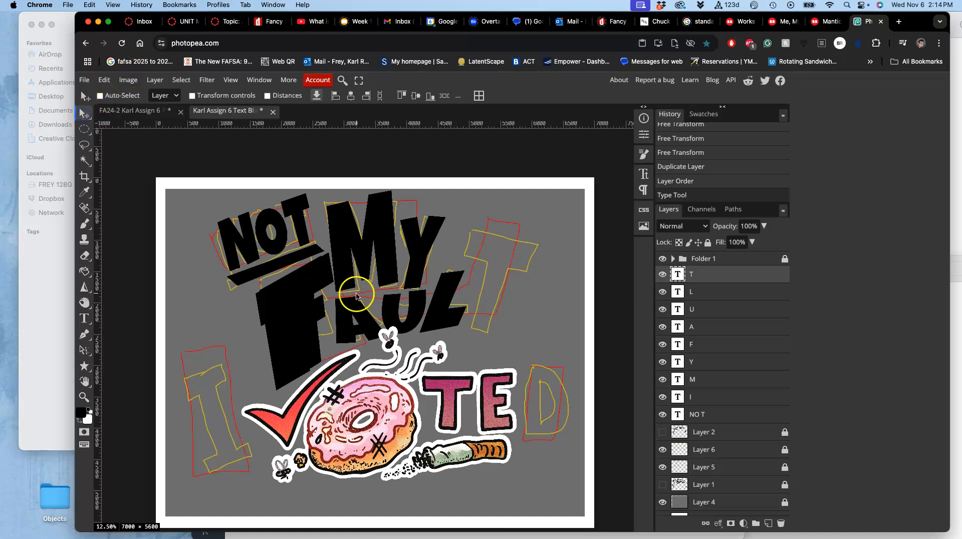
pyautogui.moveTo(314, 286); pyautogui.dragTo(504, 237)
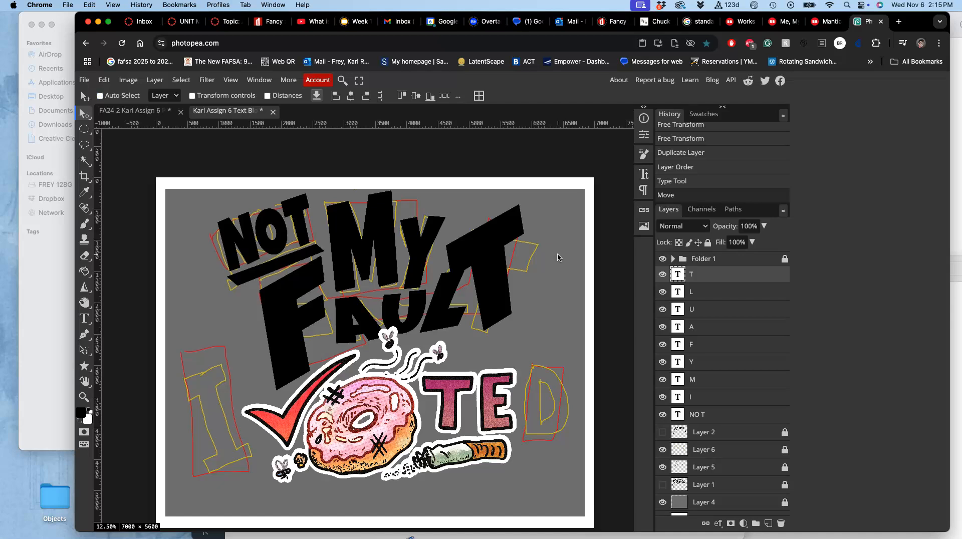
pyautogui.press('super+alt+t')
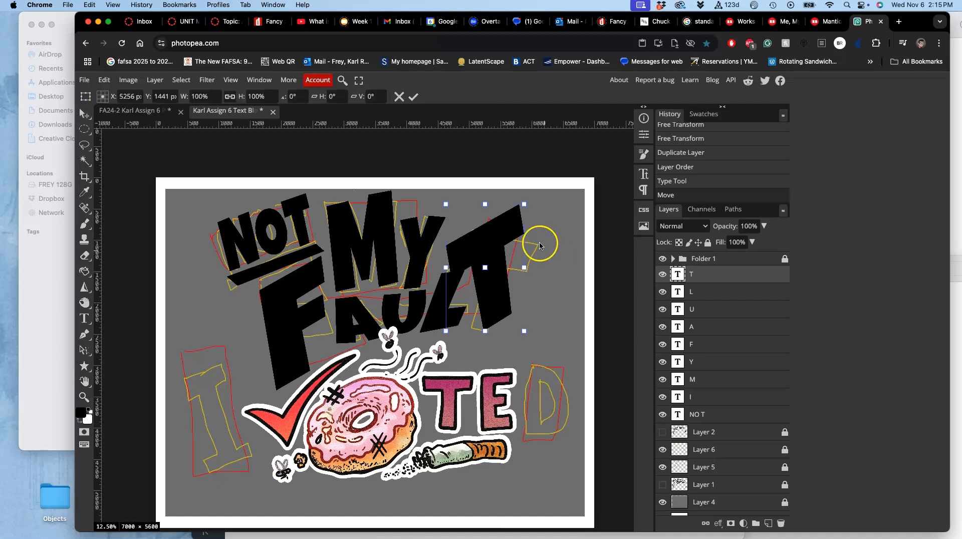
pyautogui.rightClick(511, 236)
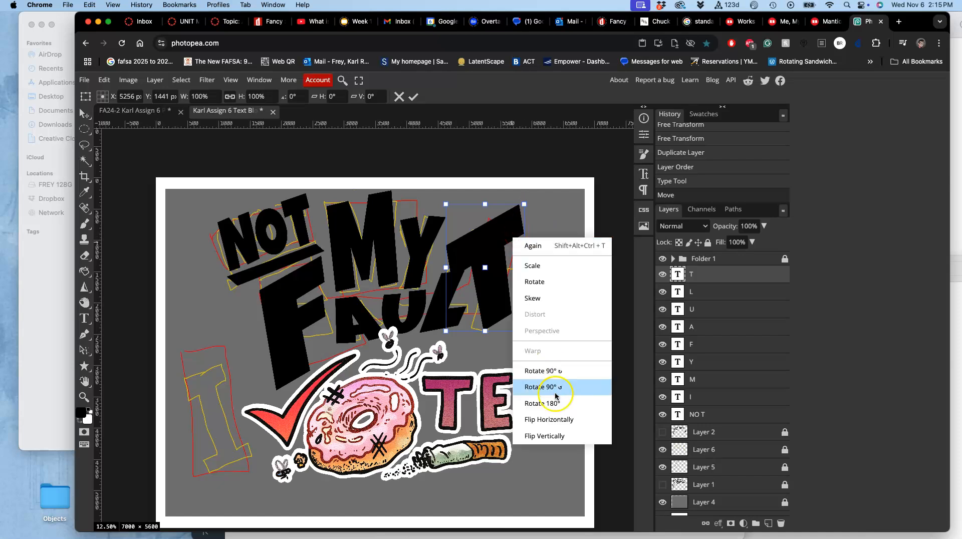
pyautogui.click(559, 421)
pyautogui.moveTo(499, 254); pyautogui.dragTo(511, 264)
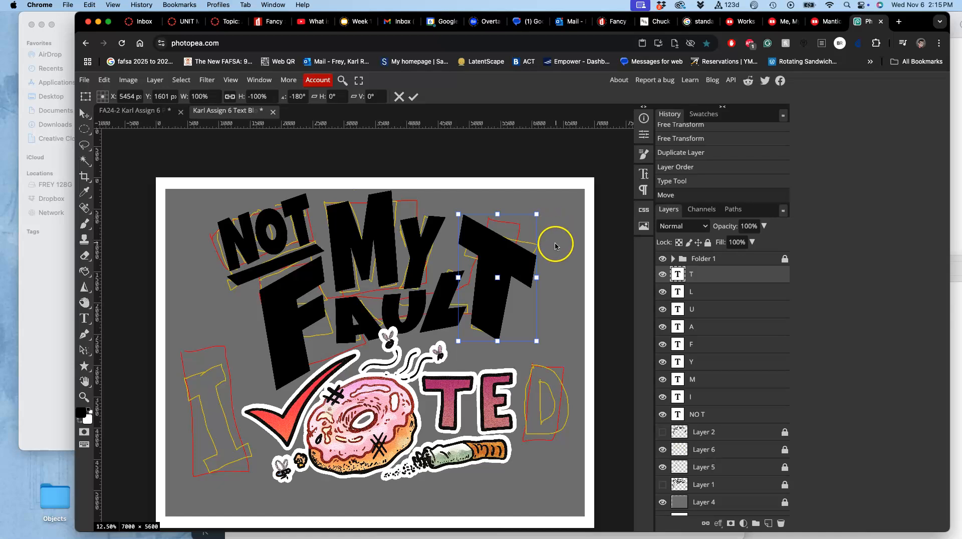
# - Rotate the T by about -6° and skew it horizontally by about -4.3°
pyautogui.rightClick(520, 253)
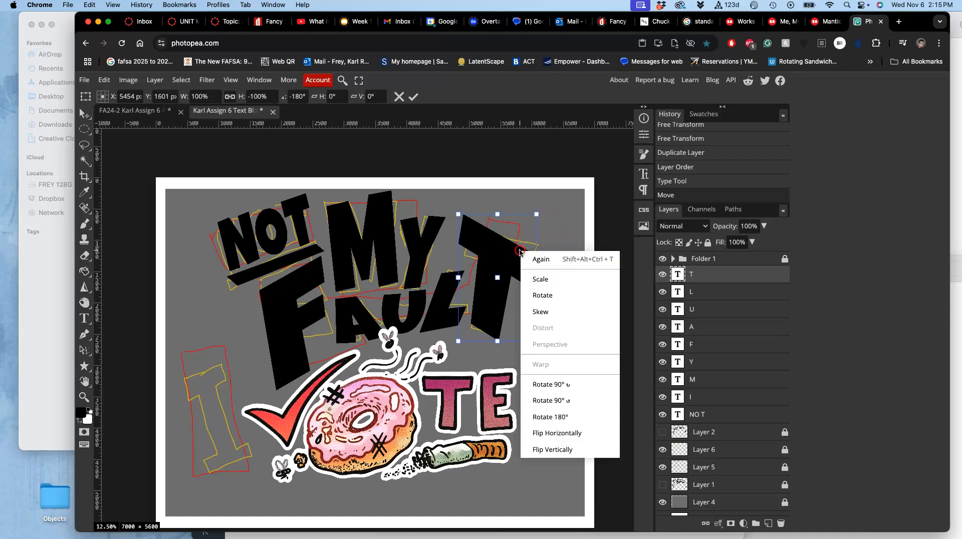
pyautogui.click(550, 311)
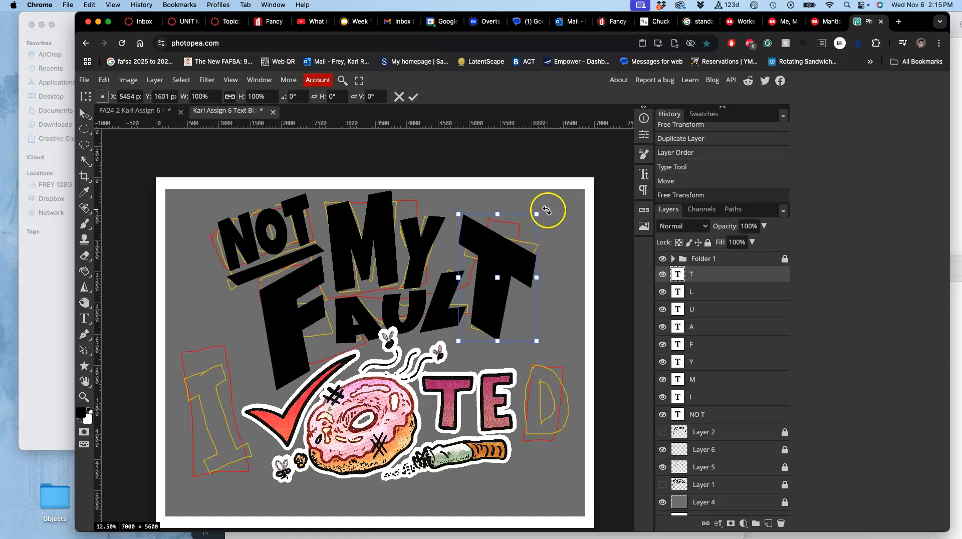
pyautogui.moveTo(546, 213); pyautogui.dragTo(540, 206)
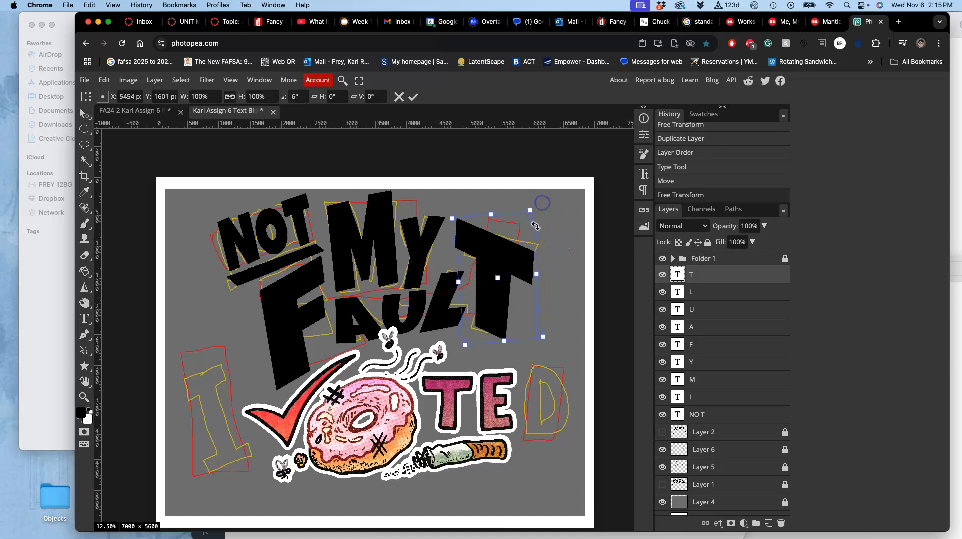
pyautogui.rightClick(497, 253)
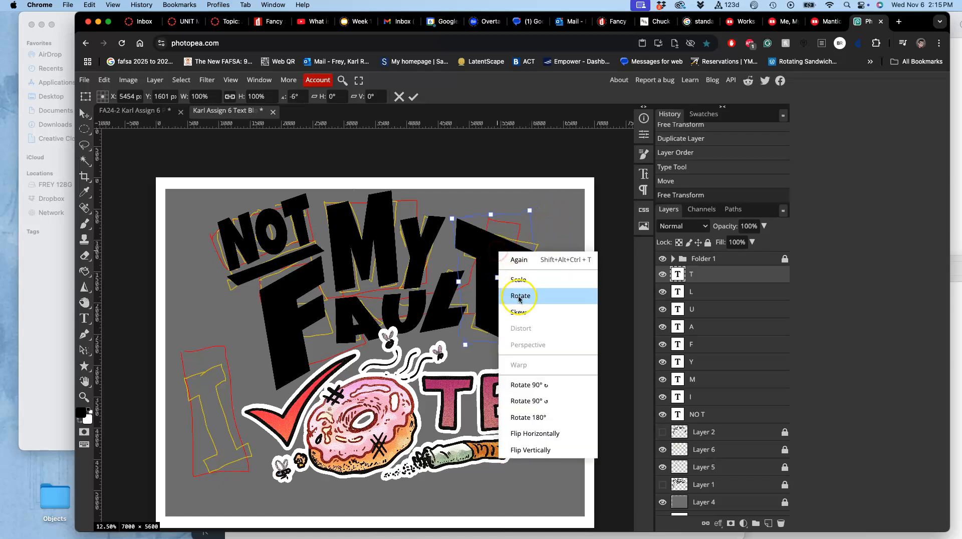
pyautogui.click(520, 314)
pyautogui.moveTo(492, 235); pyautogui.dragTo(511, 221)
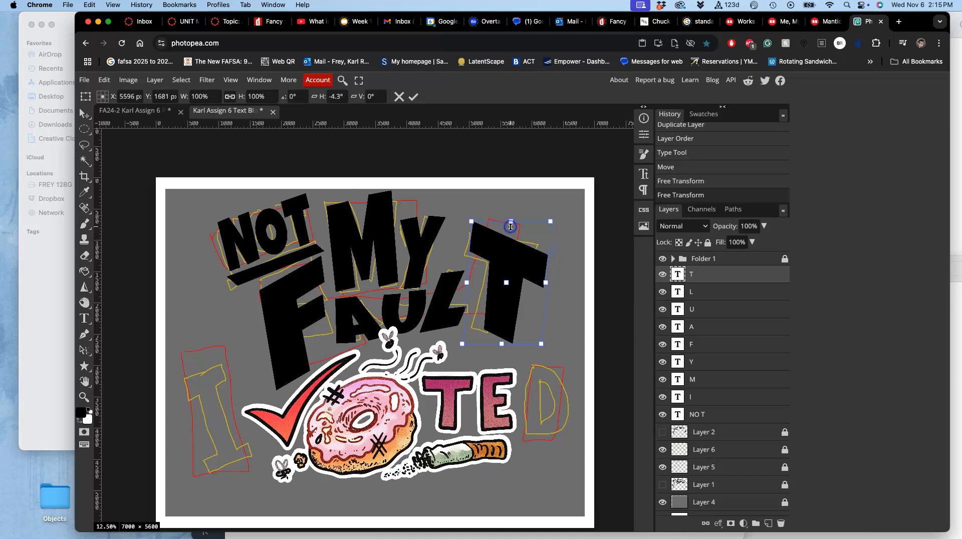
# - Reshape the T to about 106.6% width, 93.8% height, -16.4° rotation and -20.7° horizontal skew over its guide, and save the document
pyautogui.moveTo(544, 310); pyautogui.dragTo(539, 263)
pyautogui.moveTo(509, 305); pyautogui.dragTo(500, 313)
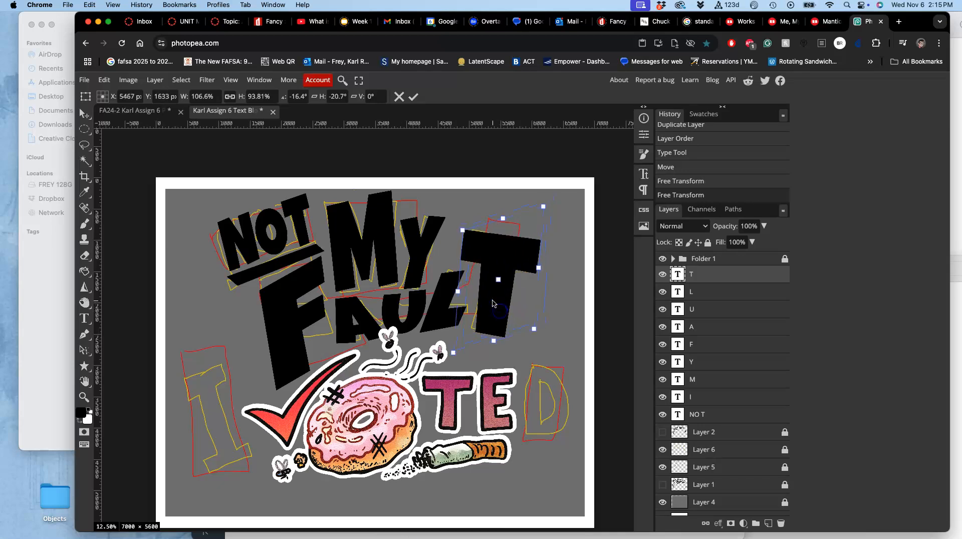
pyautogui.press('Return')
pyautogui.press('super+s')
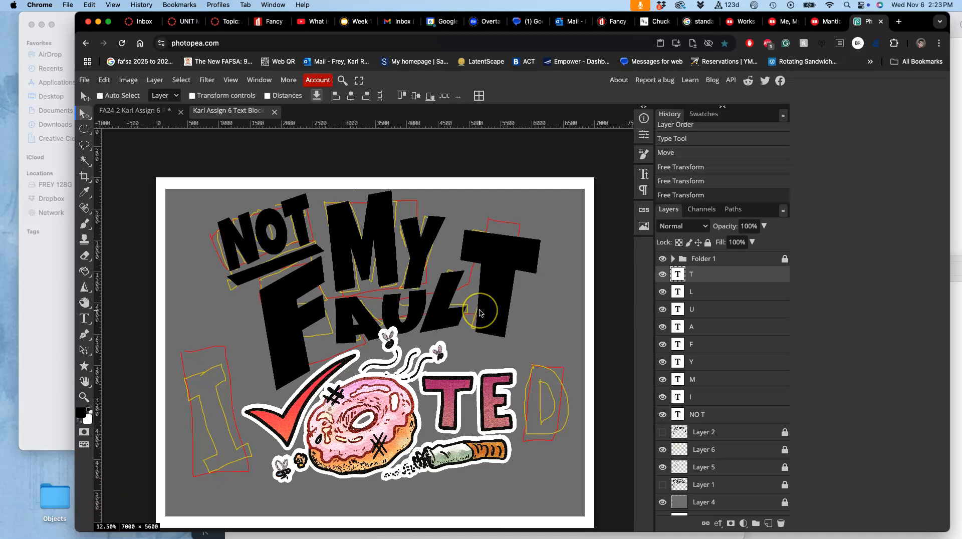
# - Compare the final T of FAULT with its sketched guide by switching its layer's visibility off and on
pyautogui.scroll(-1, 479, 313)
pyautogui.scroll(1, 480, 314)
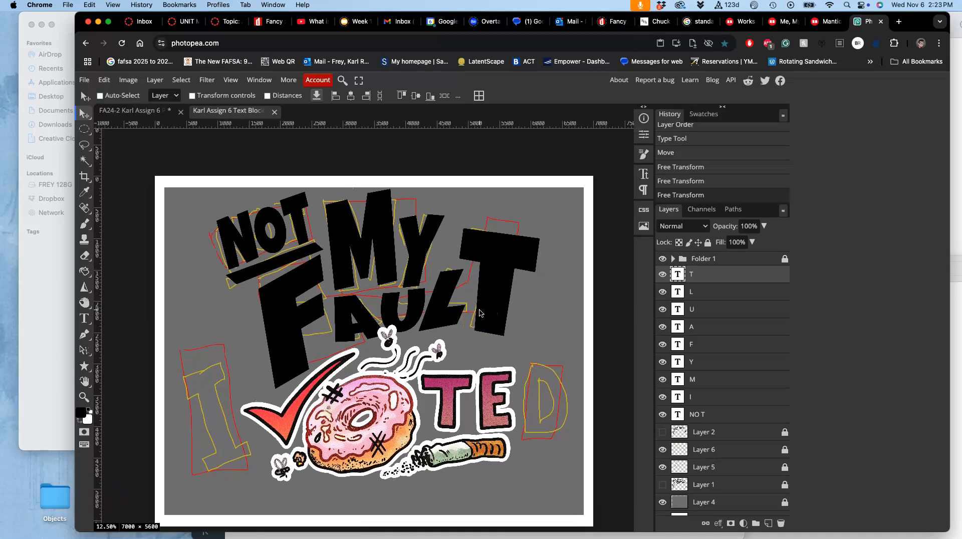
pyautogui.scroll(-1, 480, 313)
pyautogui.scroll(1, 480, 313)
pyautogui.hscroll(-1, 480, 313)
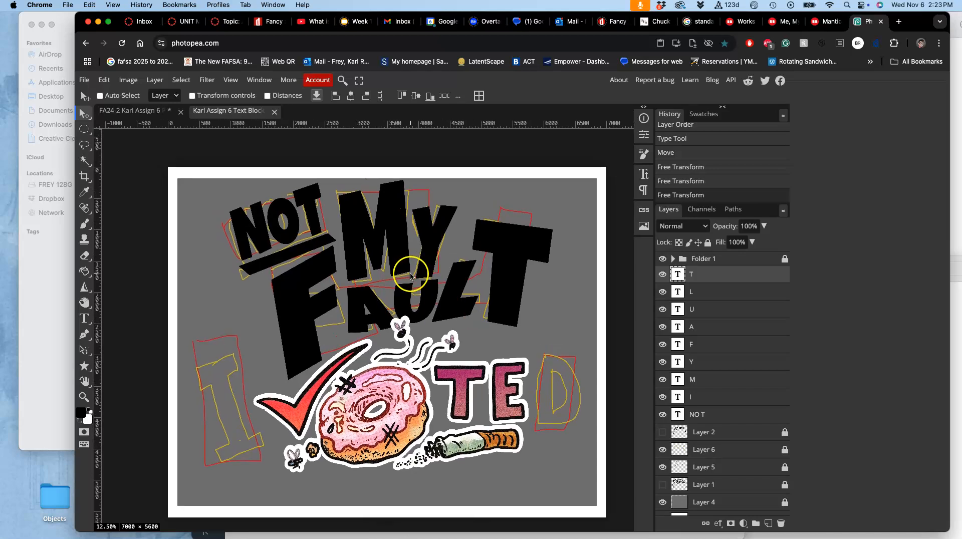
pyautogui.click(663, 274)
pyautogui.click(663, 275)
pyautogui.click(663, 275)
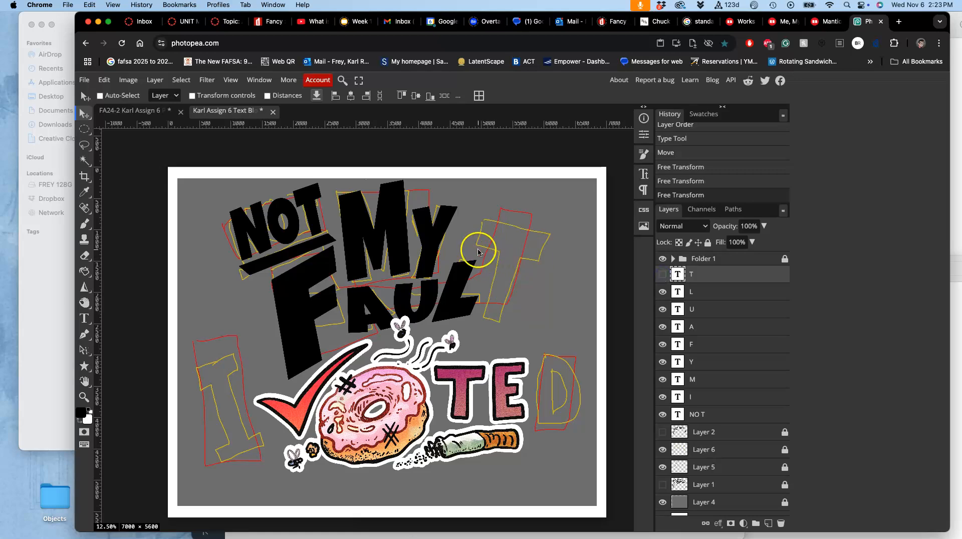
pyautogui.click(663, 274)
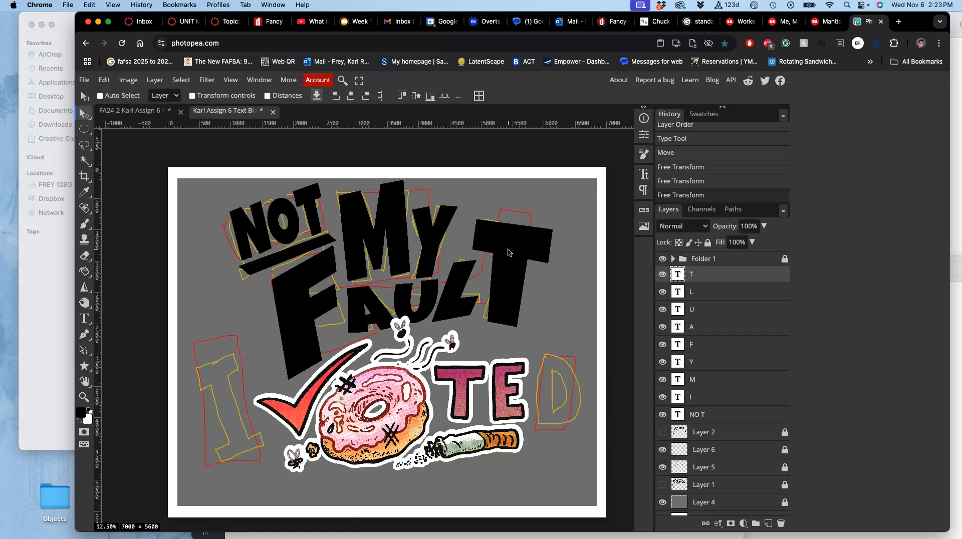
# - Check which transform options are available for the T text layer
pyautogui.click(107, 80)
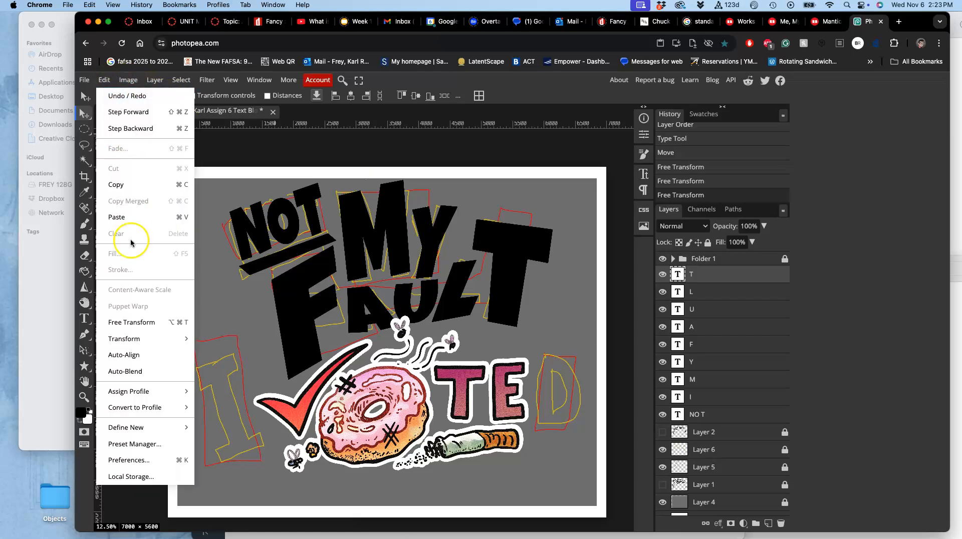
pyautogui.moveTo(126, 340)
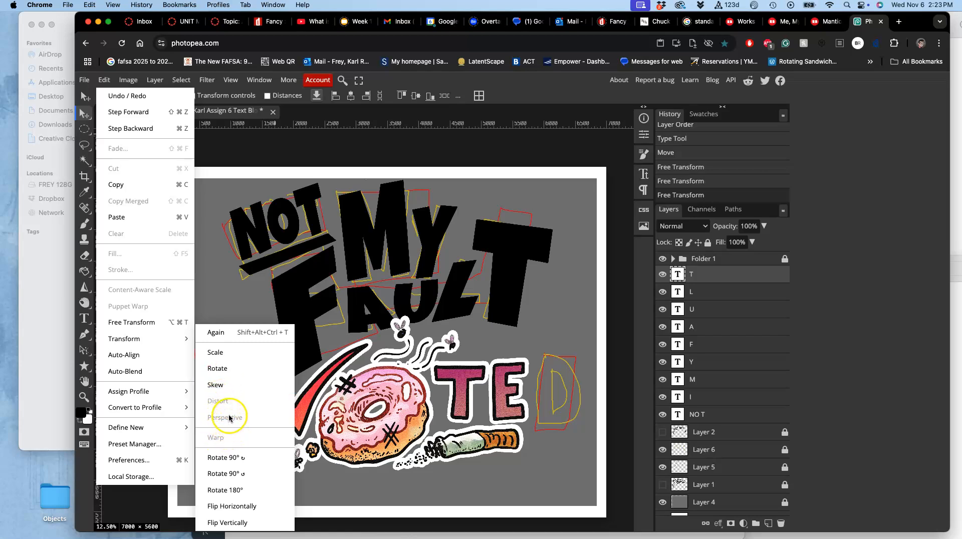
pyautogui.click(234, 282)
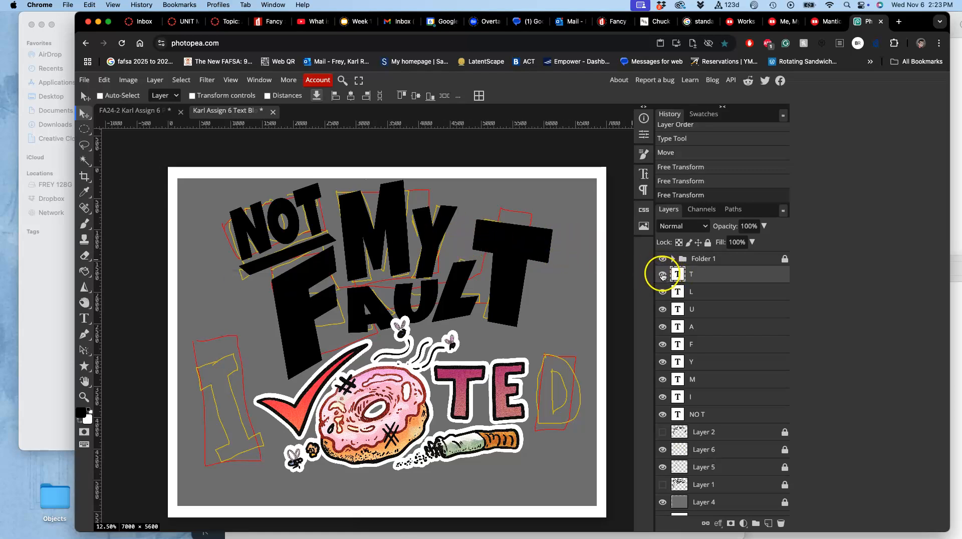
# - Hide the T text layer and add a new empty layer above it
pyautogui.click(663, 275)
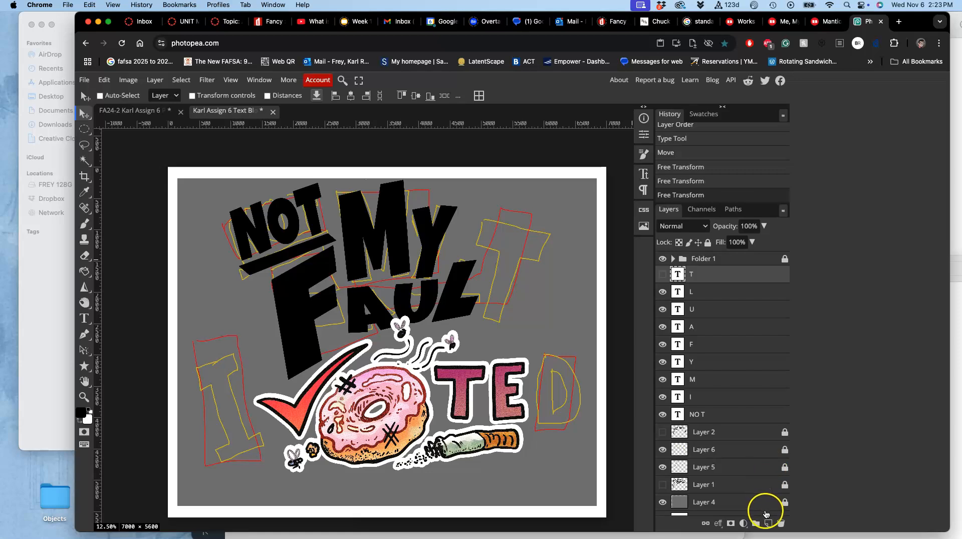
pyautogui.click(769, 523)
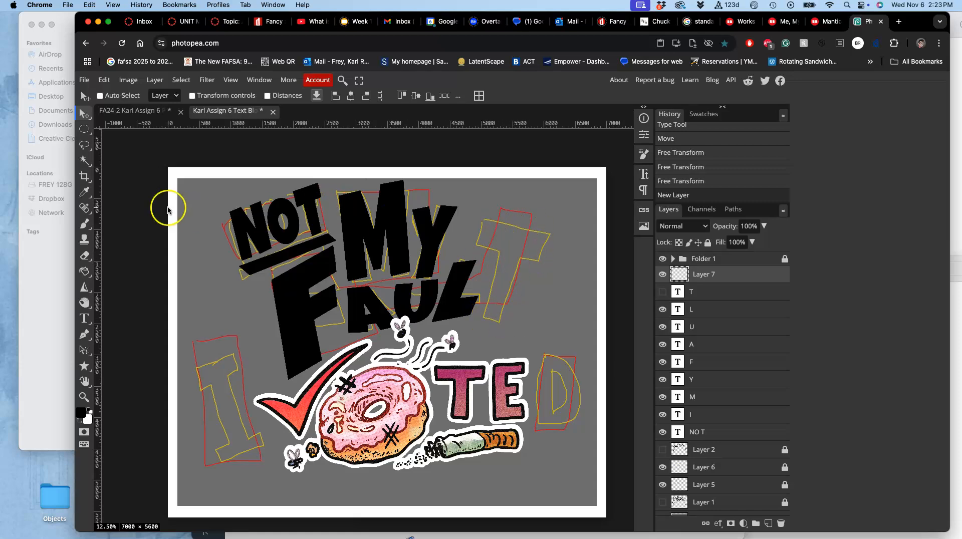
# - Select the T along its yellow guide with the Polygonal Lasso, closing straight between the crossbar's lower-right and upper-left corners
pyautogui.click(84, 148)
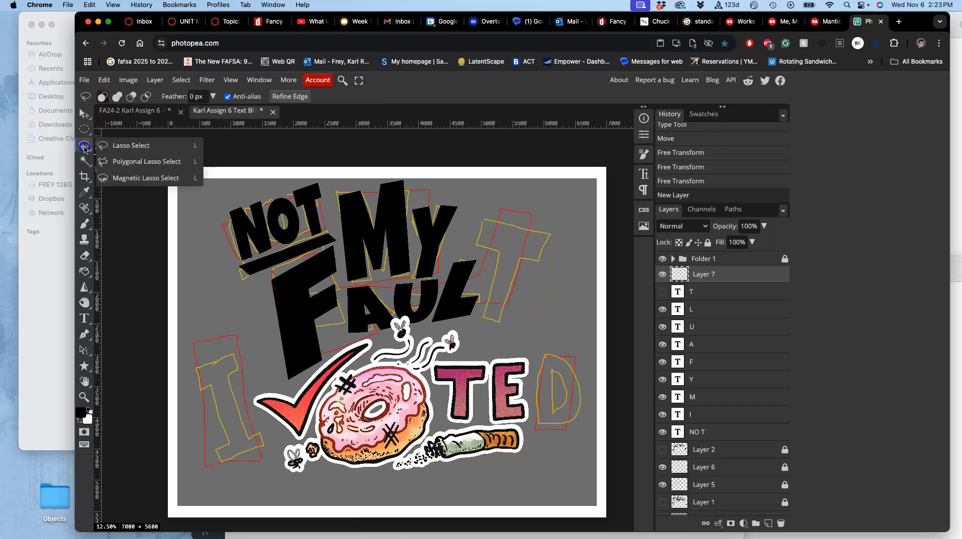
pyautogui.click(114, 162)
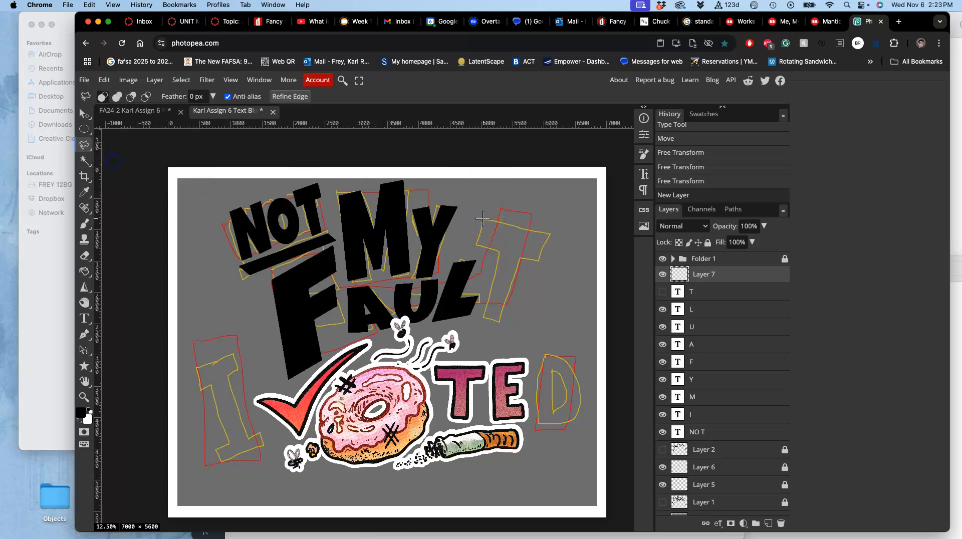
pyautogui.press('super+equal')
pyautogui.press('super+equal')
pyautogui.hscroll(3, 483, 219)
pyautogui.scroll(2, 483, 218)
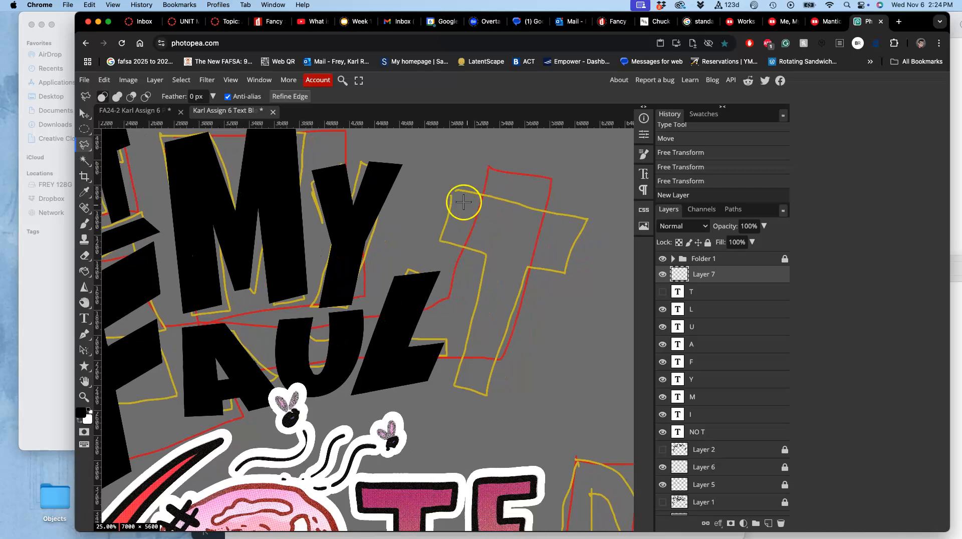
pyautogui.moveTo(452, 188)
pyautogui.mouseDown()
pyautogui.moveTo(441, 241)
pyautogui.moveTo(487, 255)
pyautogui.moveTo(447, 372)
pyautogui.moveTo(452, 386)
pyautogui.moveTo(488, 398)
pyautogui.moveTo(539, 268)
pyautogui.moveTo(530, 267)
pyautogui.moveTo(563, 275)
pyautogui.mouseUp()
pyautogui.doubleClick(563, 275)
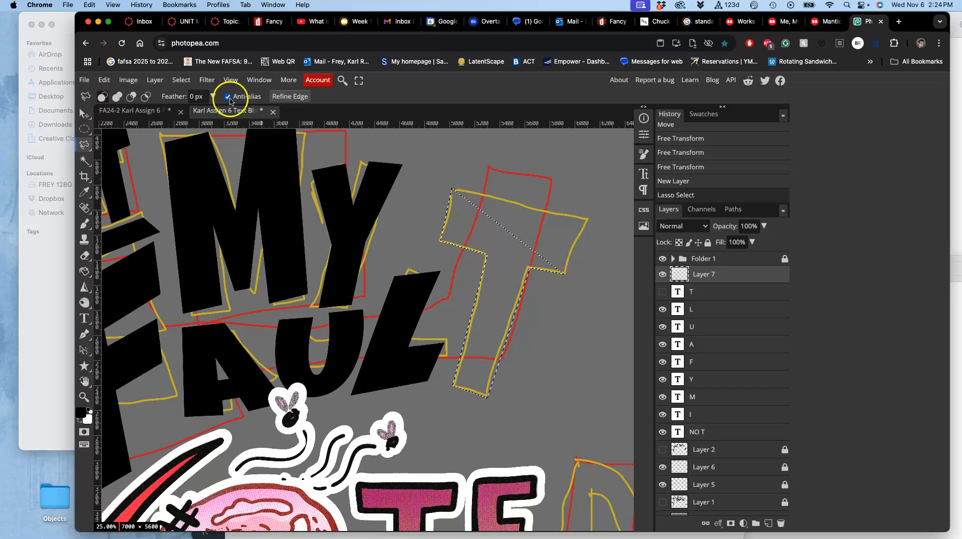
# - Fill the T-shaped selection with black at 100% opacity on the new layer and deselect it
pyautogui.click(105, 80)
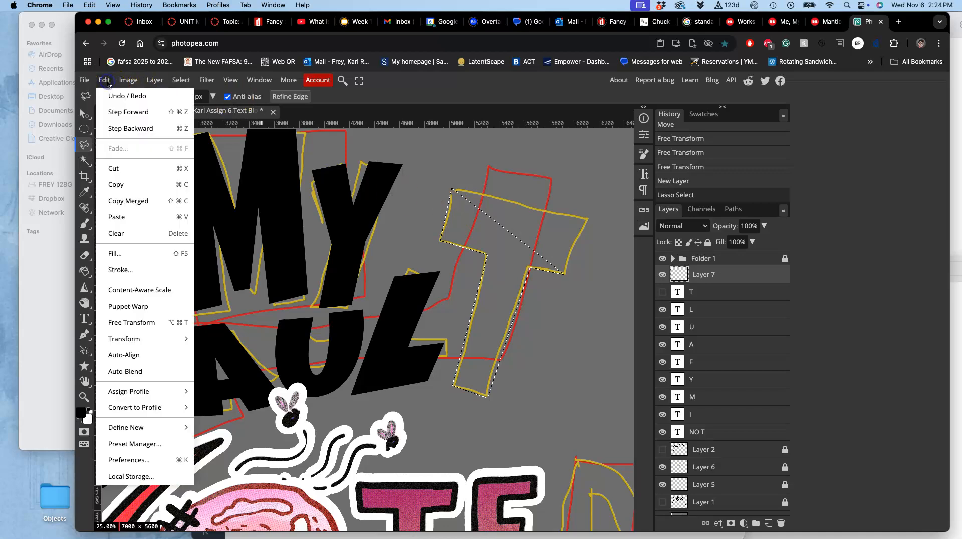
pyautogui.click(132, 249)
pyautogui.click(206, 179)
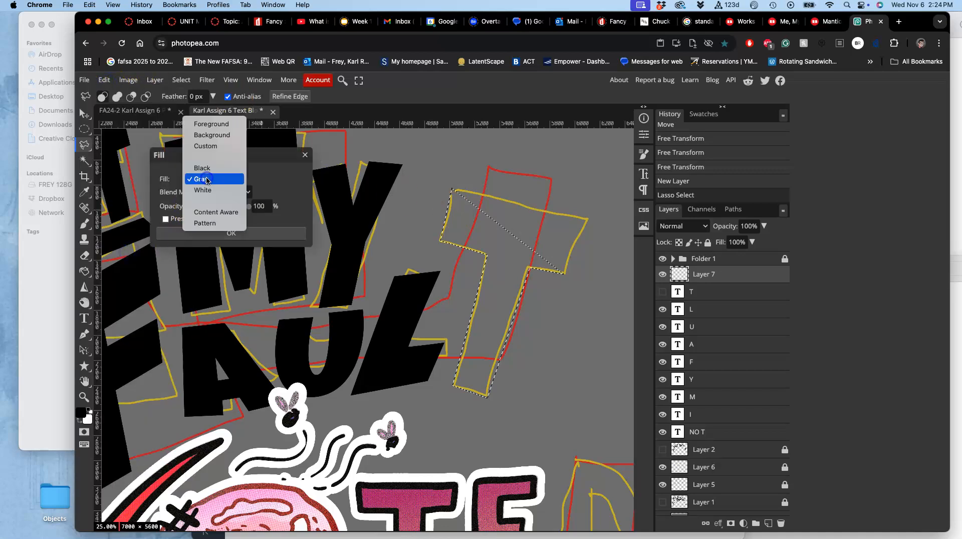
pyautogui.click(203, 168)
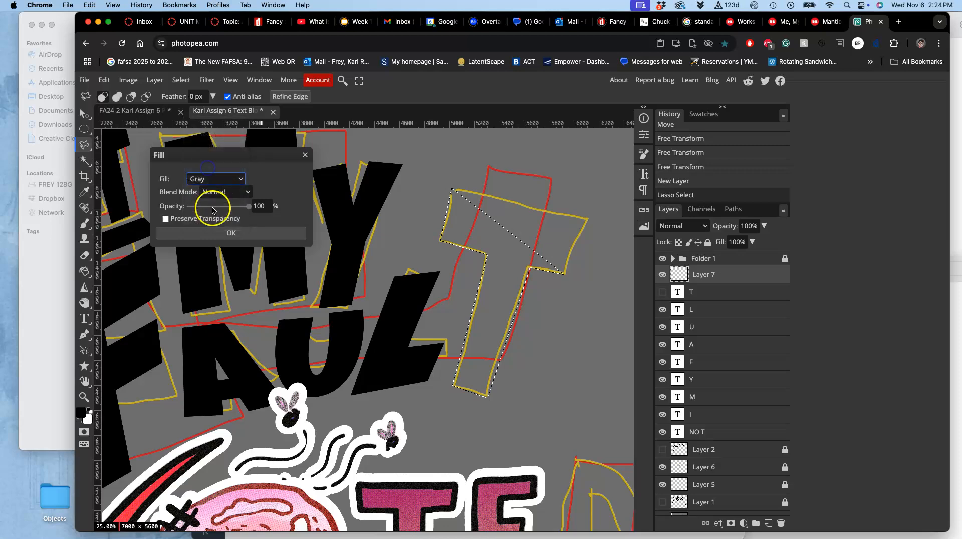
pyautogui.click(212, 234)
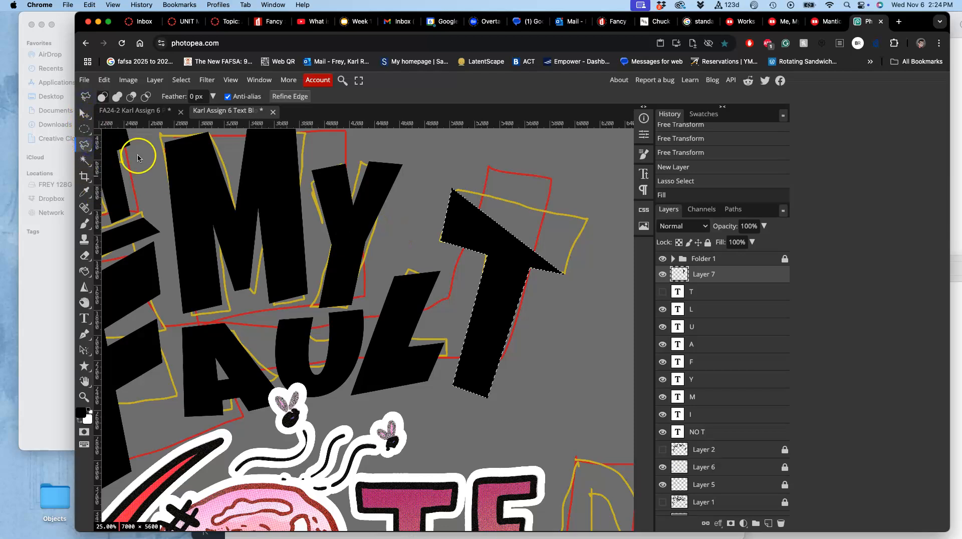
pyautogui.click(406, 194)
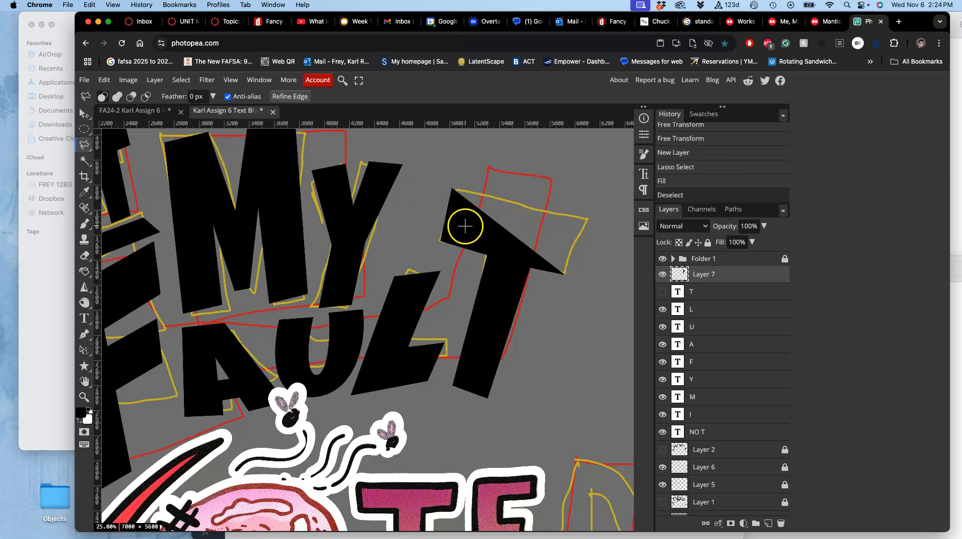
# - Select the missing wedge of the T's crossbar along the yellow guide with the Polygonal Lasso, overlapping the existing black area
pyautogui.scroll(5, 466, 227)
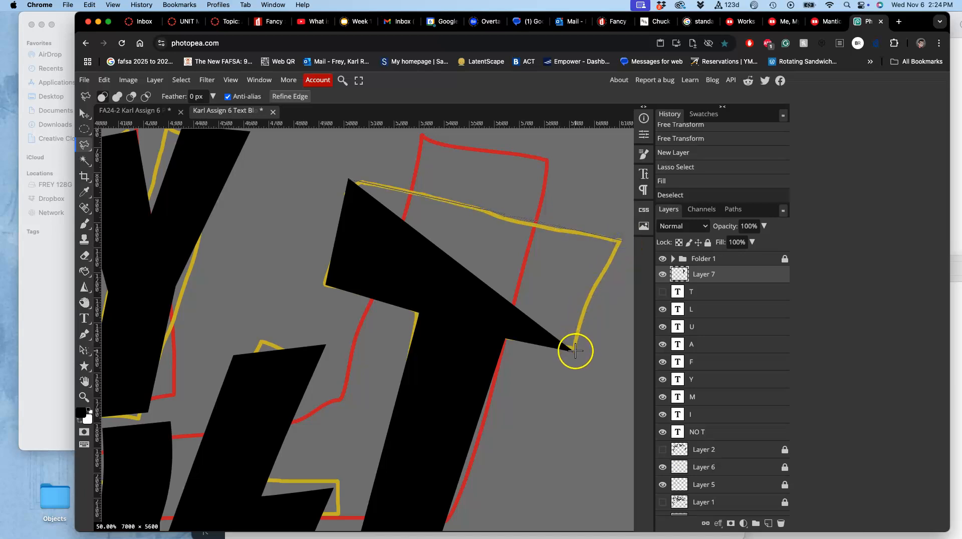
pyautogui.click(366, 270)
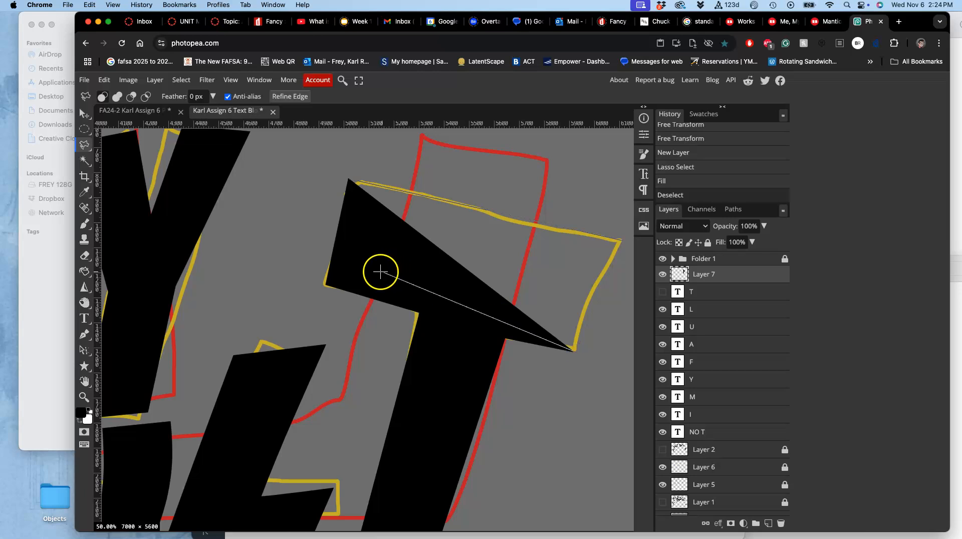
pyautogui.click(349, 184)
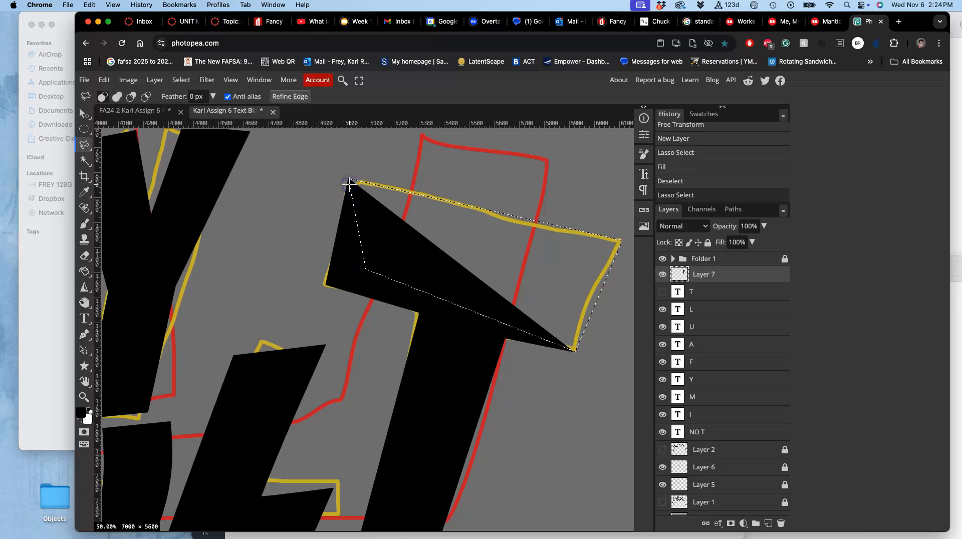
# - Fill the selected crossbar wedge of the T with black and deselect it
pyautogui.click(105, 81)
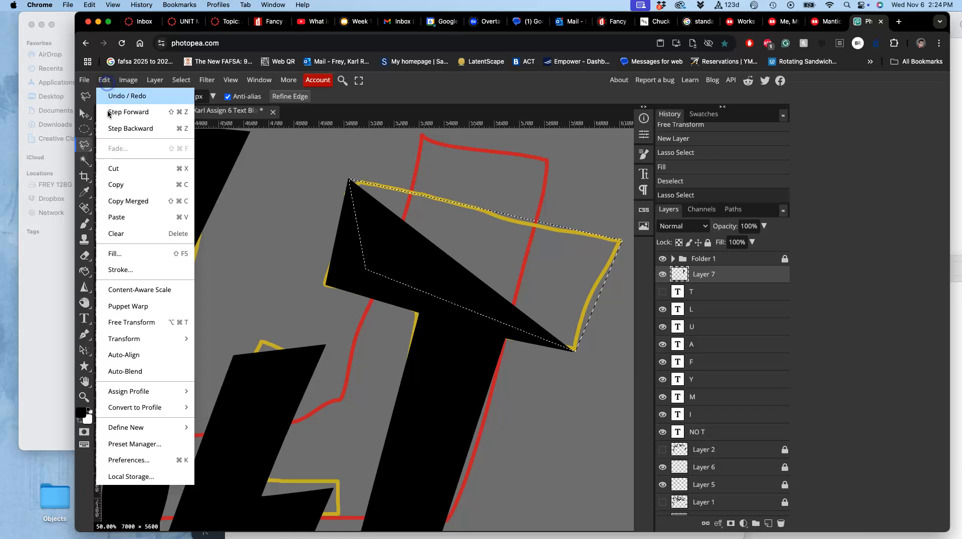
pyautogui.click(119, 254)
pyautogui.click(221, 233)
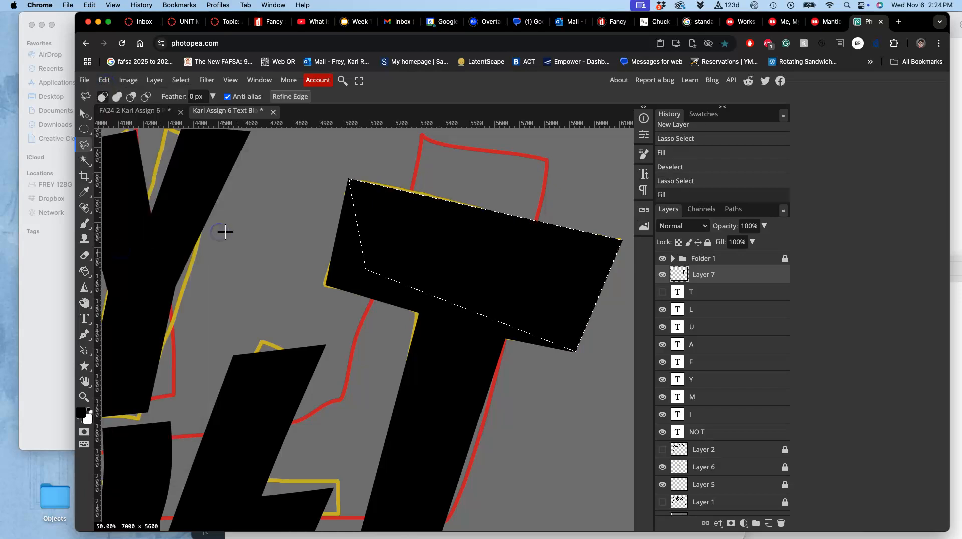
pyautogui.click(329, 248)
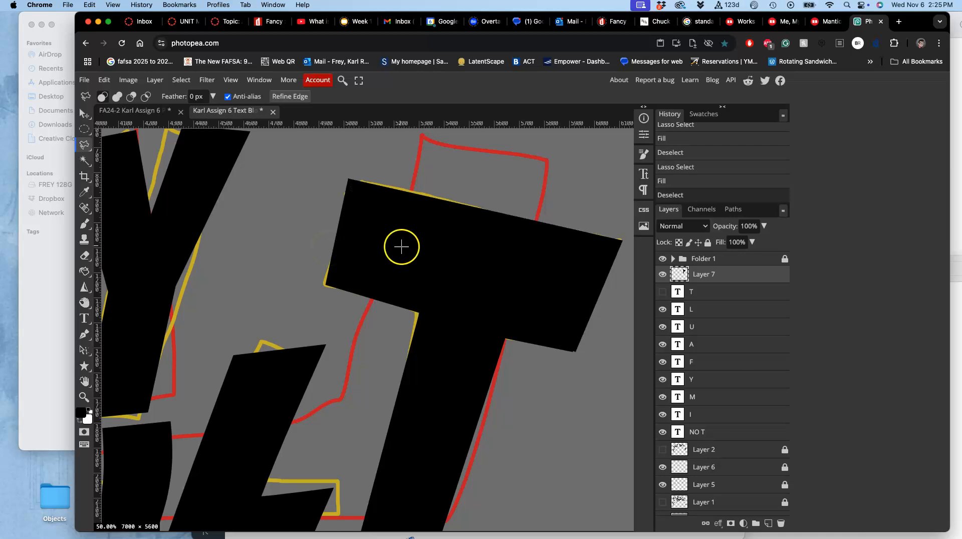
# - Compare the hand-drawn T with the original by briefly showing the T text layer and hiding it again
pyautogui.scroll(-5, 403, 272)
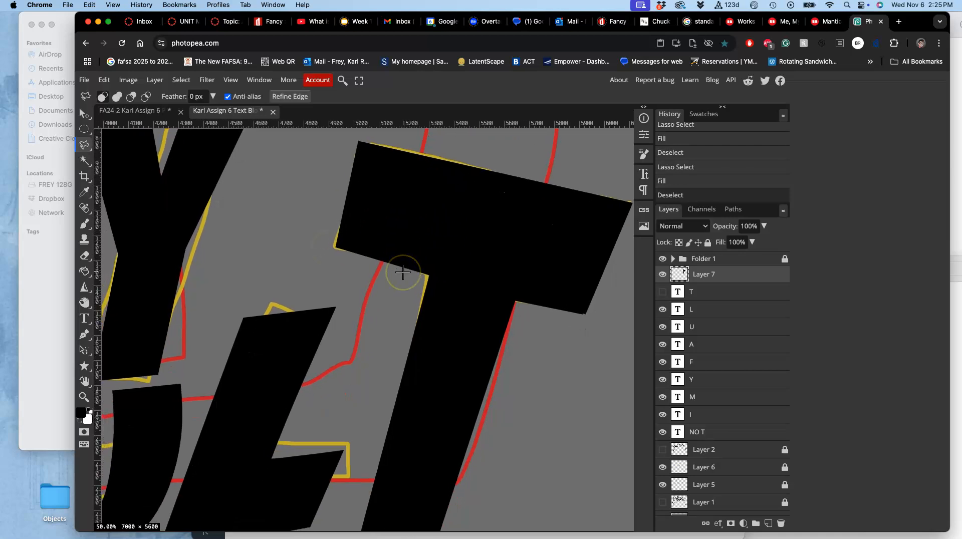
pyautogui.hscroll(-3, 403, 272)
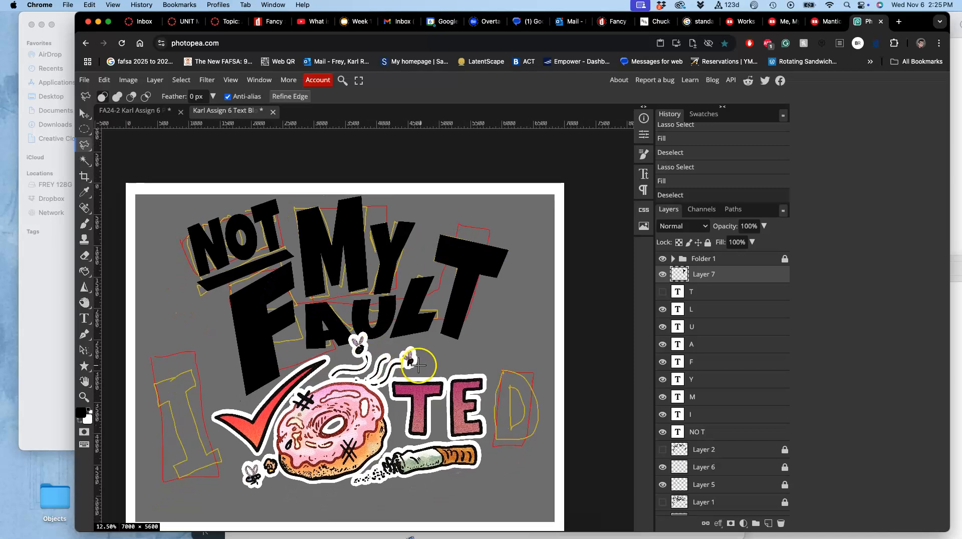
pyautogui.scroll(-1, 429, 369)
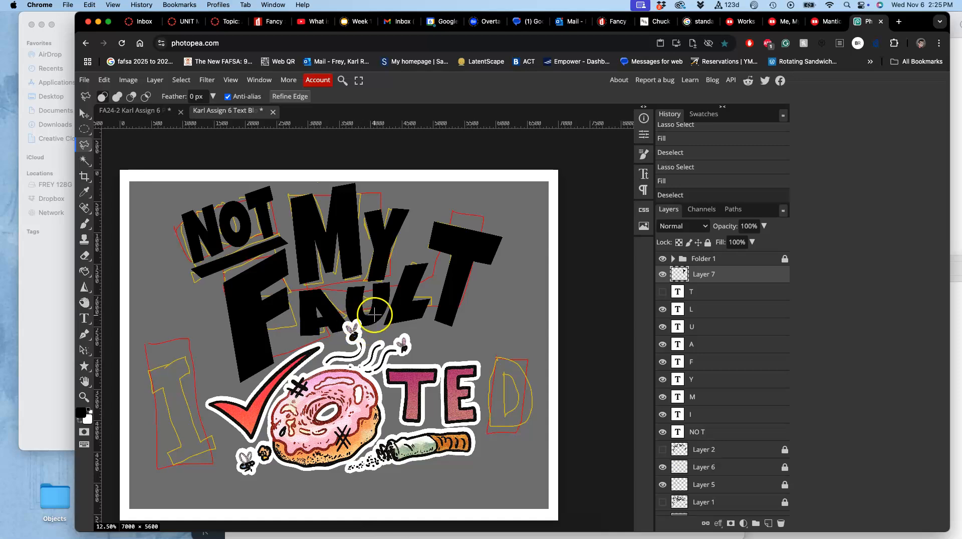
pyautogui.click(662, 292)
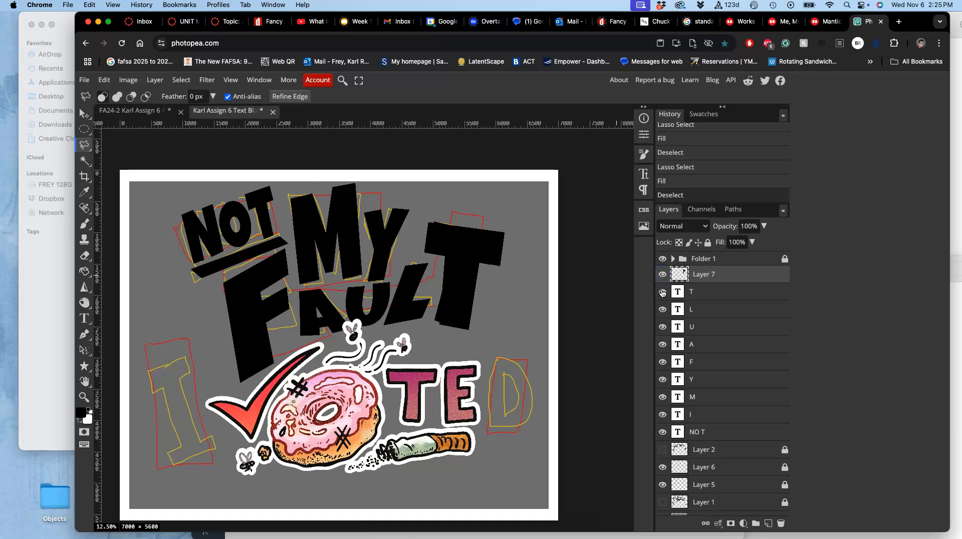
pyautogui.click(662, 292)
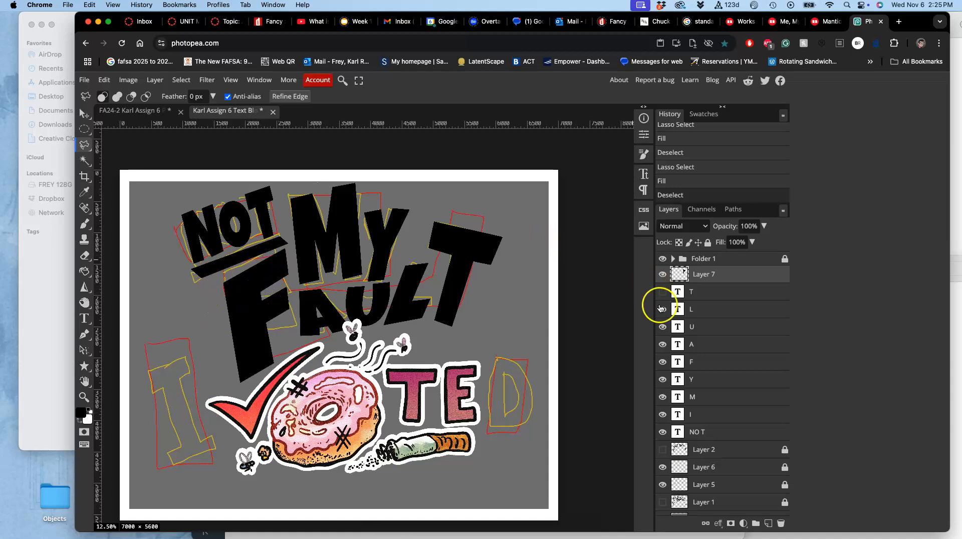
# - Hide the F text layer and add a new empty layer above it
pyautogui.click(662, 362)
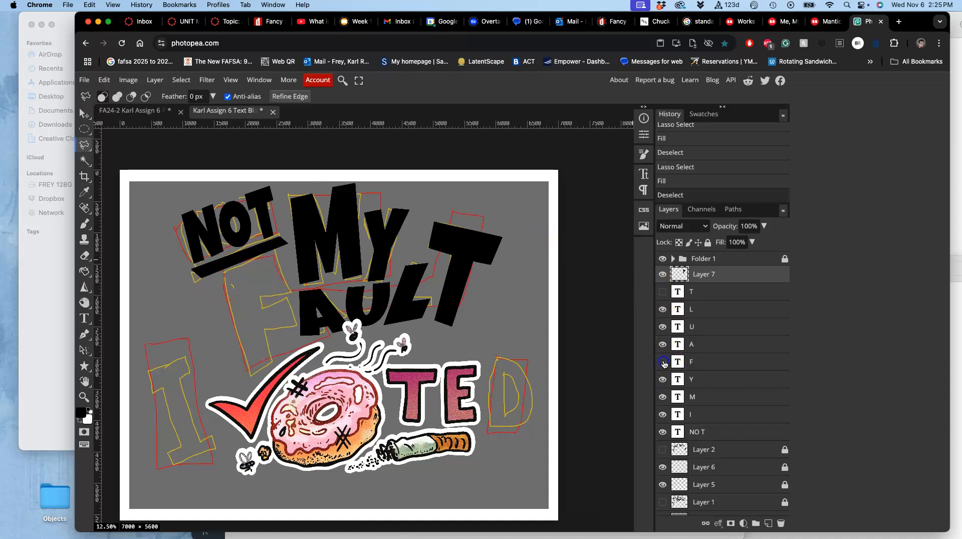
pyautogui.click(692, 362)
pyautogui.click(770, 523)
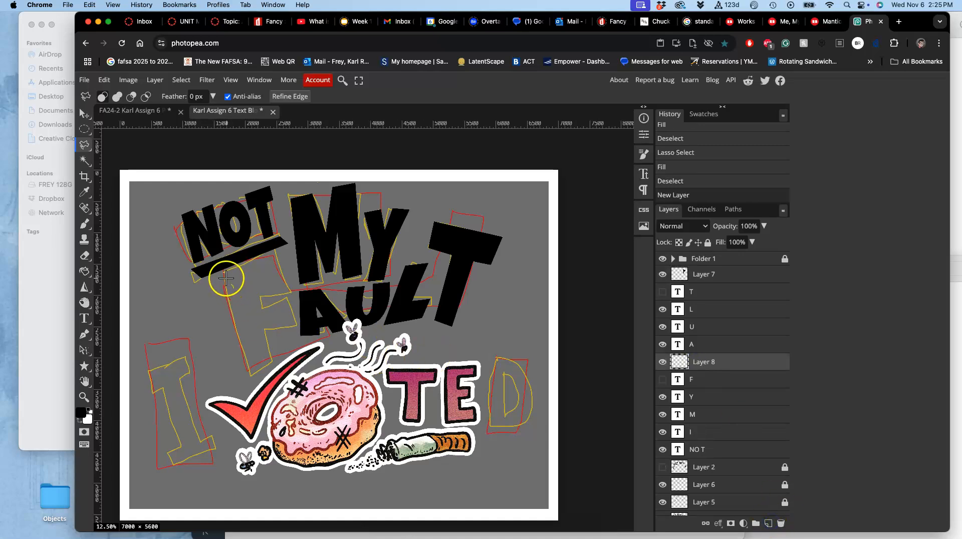
# - Select the full F shape along its yellow guide with the Polygonal Lasso, closing the outline at the F's upper-left corner
pyautogui.click(275, 251)
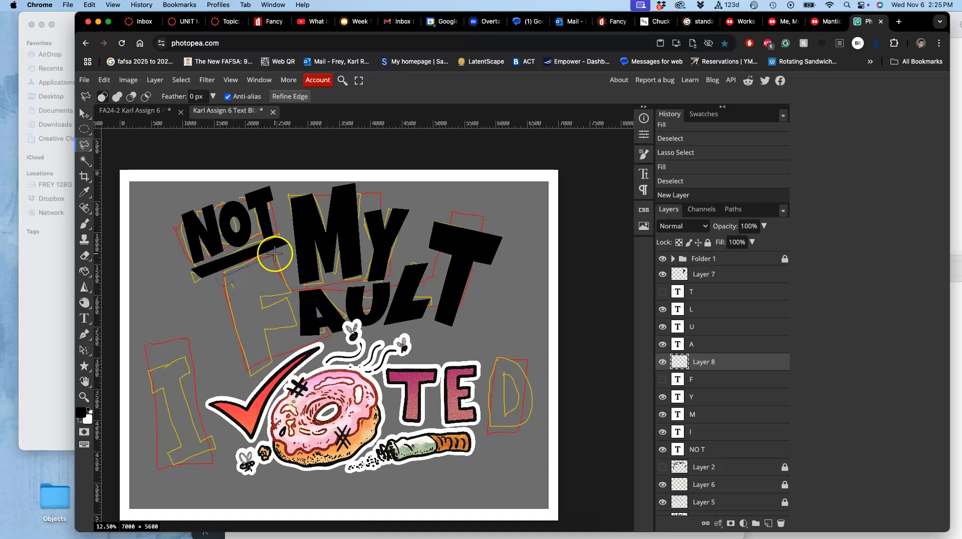
pyautogui.click(294, 294)
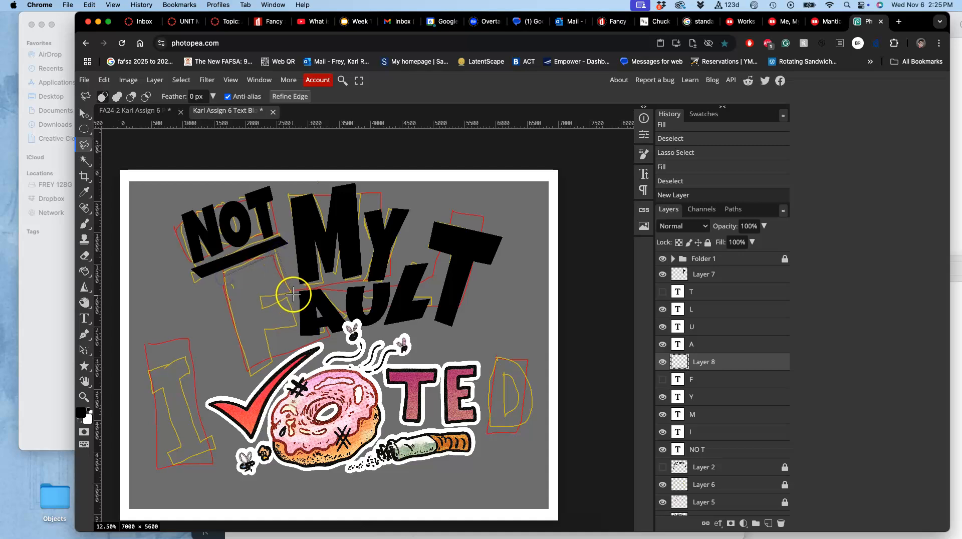
pyautogui.click(260, 298)
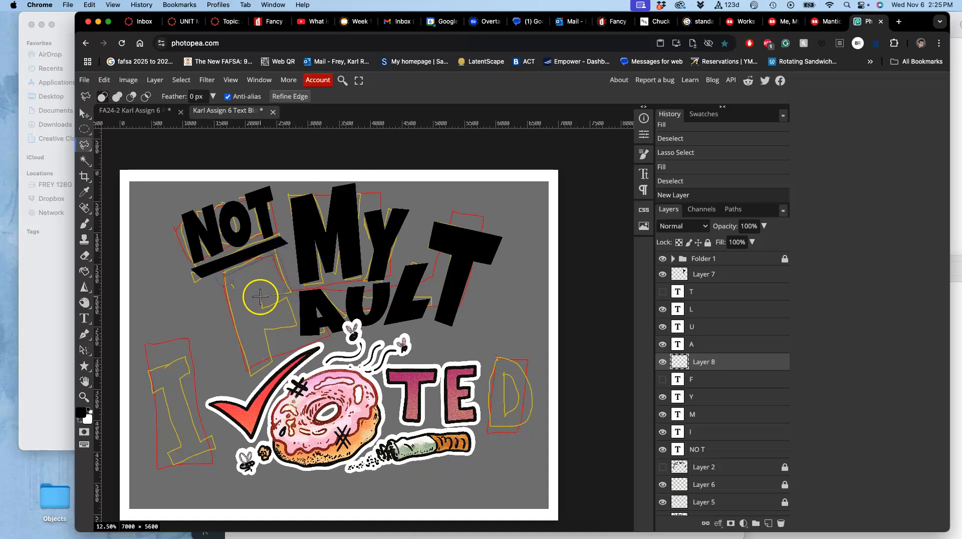
pyautogui.click(286, 300)
pyautogui.click(265, 329)
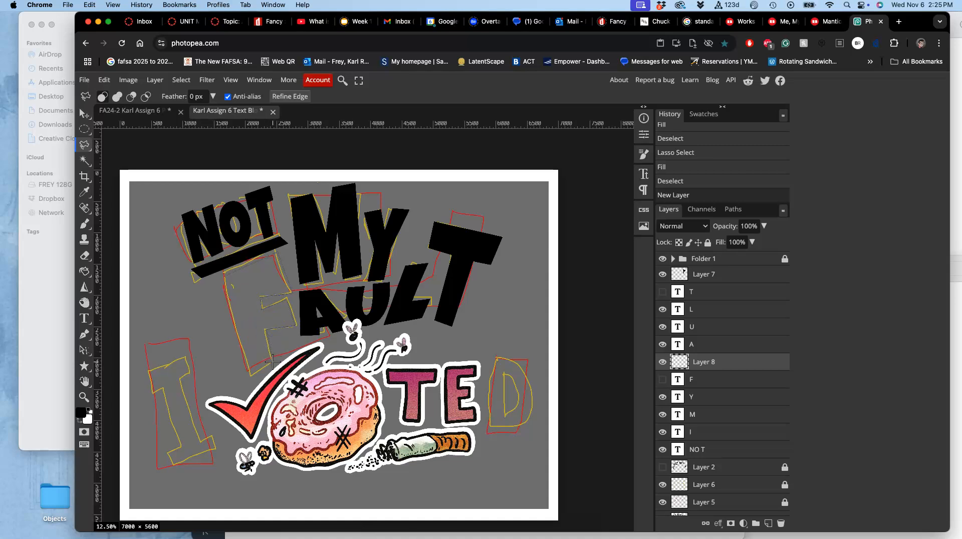
pyautogui.click(253, 377)
pyautogui.click(225, 276)
pyautogui.click(225, 276)
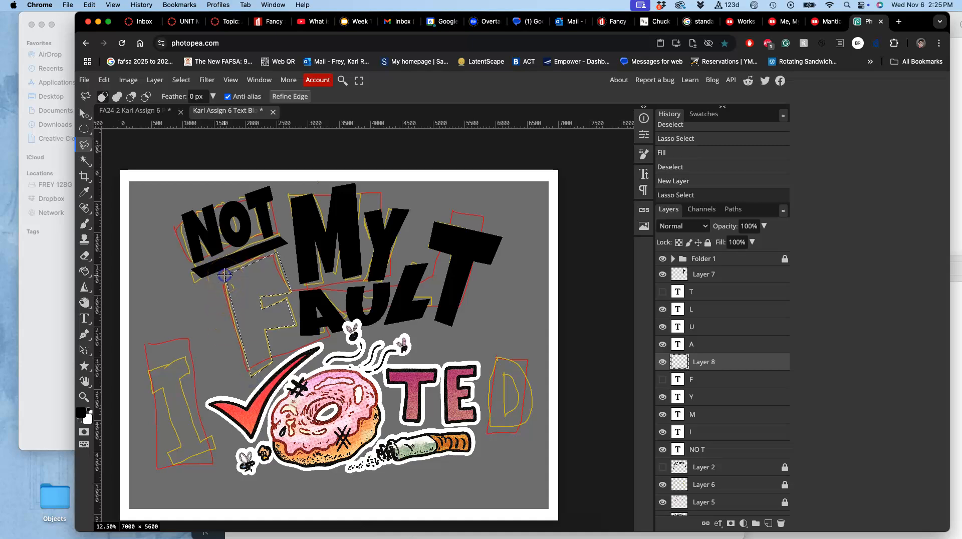
# - Fill the F-shaped selection with black at 100% opacity in Normal blend mode on the new layer and deselect it
pyautogui.click(104, 80)
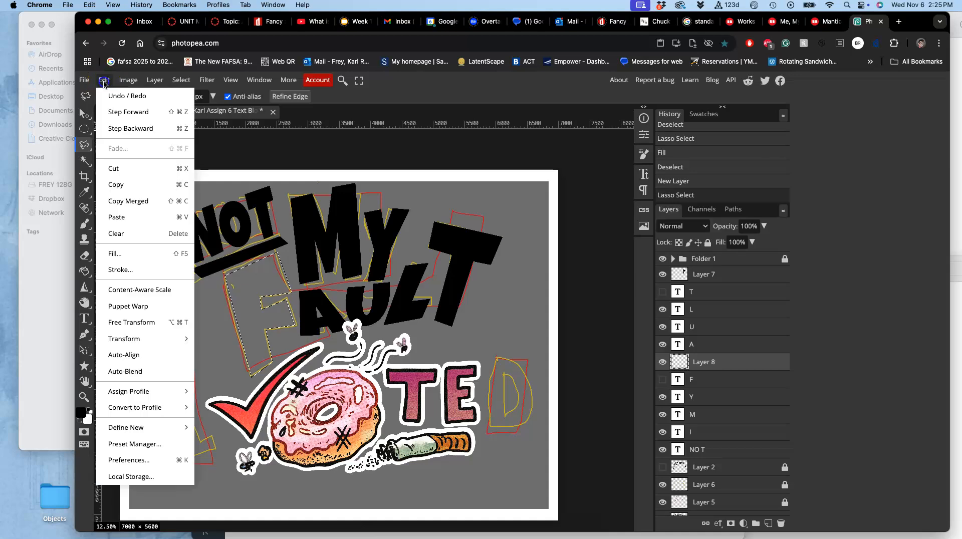
pyautogui.click(117, 254)
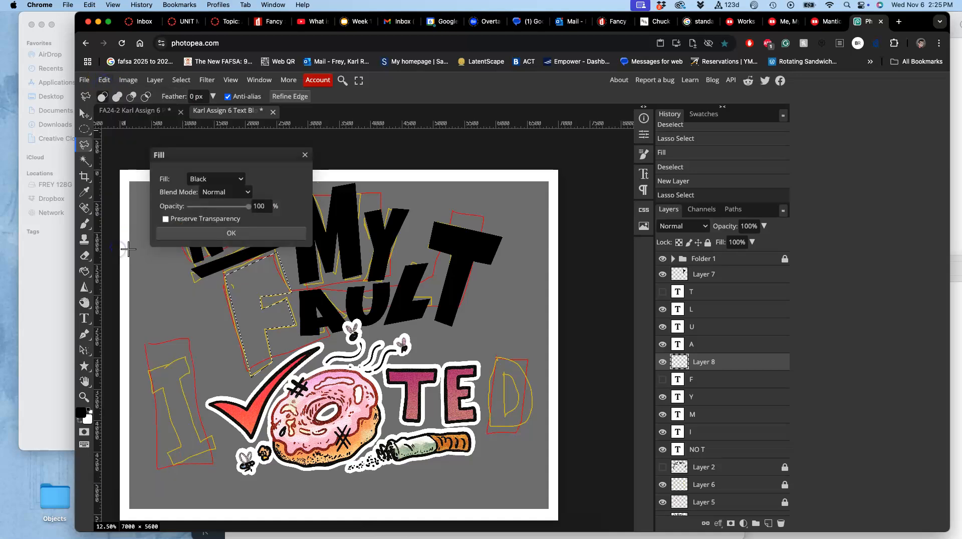
pyautogui.click(231, 234)
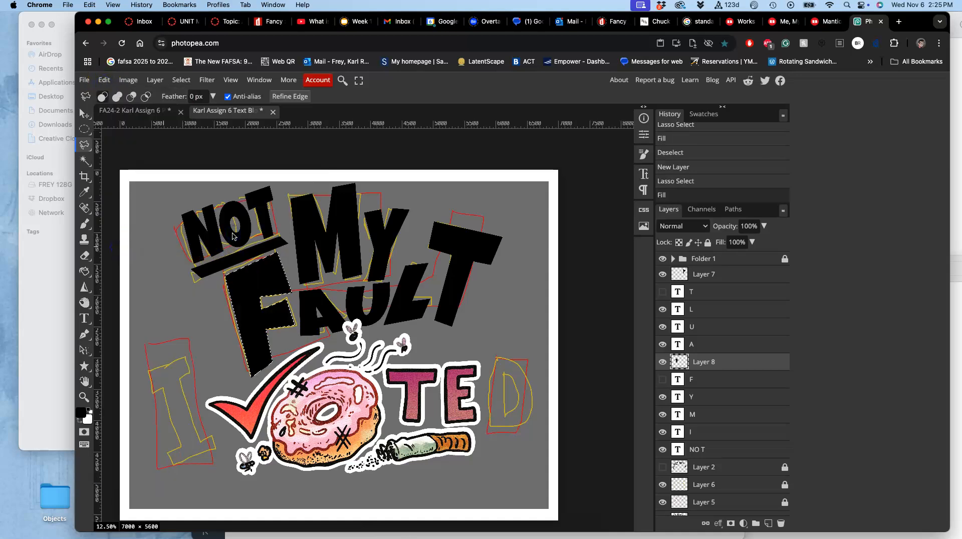
pyautogui.click(86, 113)
pyautogui.press('super+d')
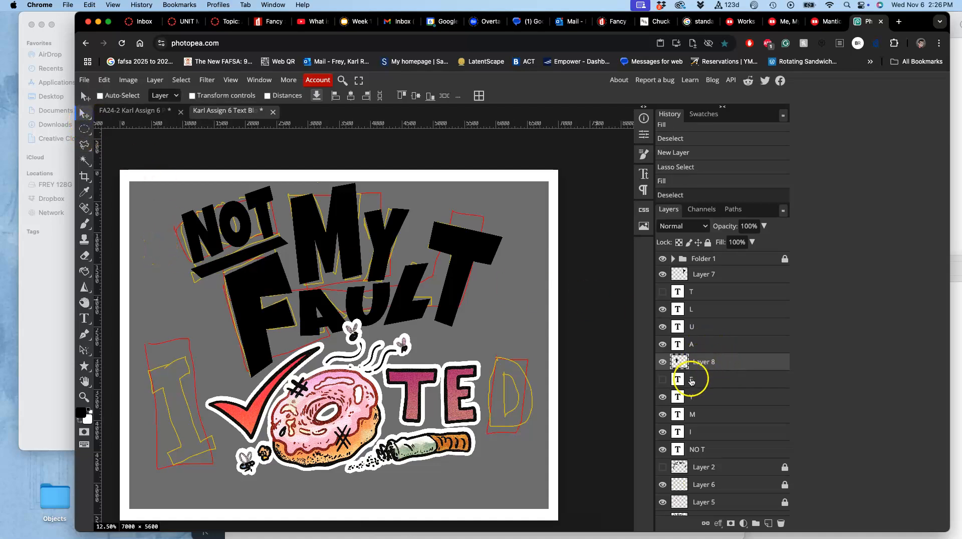
# - Hide the Y text layer and add a new empty layer above it
pyautogui.click(663, 398)
pyautogui.click(696, 398)
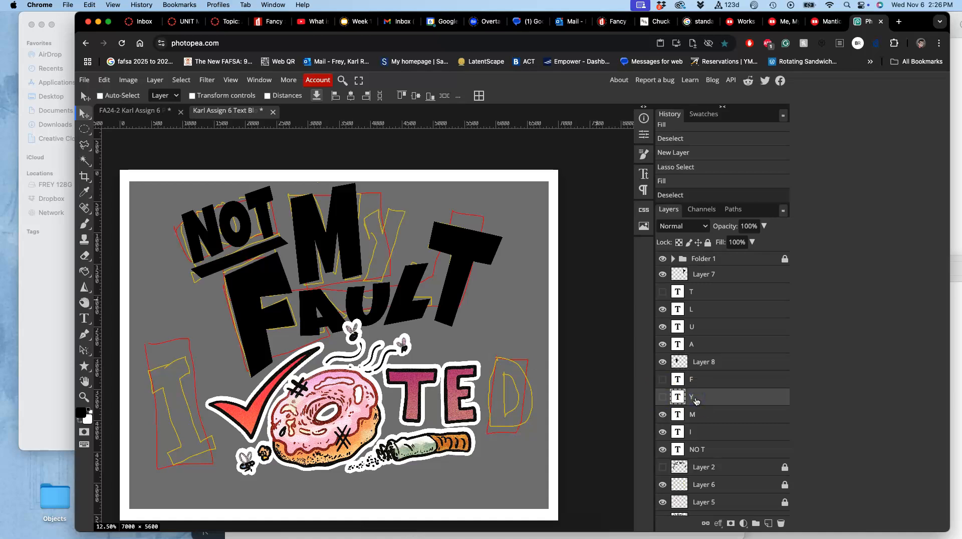
pyautogui.click(769, 523)
# - Trace the upper arms of the Y along its yellow guide with the Polygonal Lasso
pyautogui.click(84, 145)
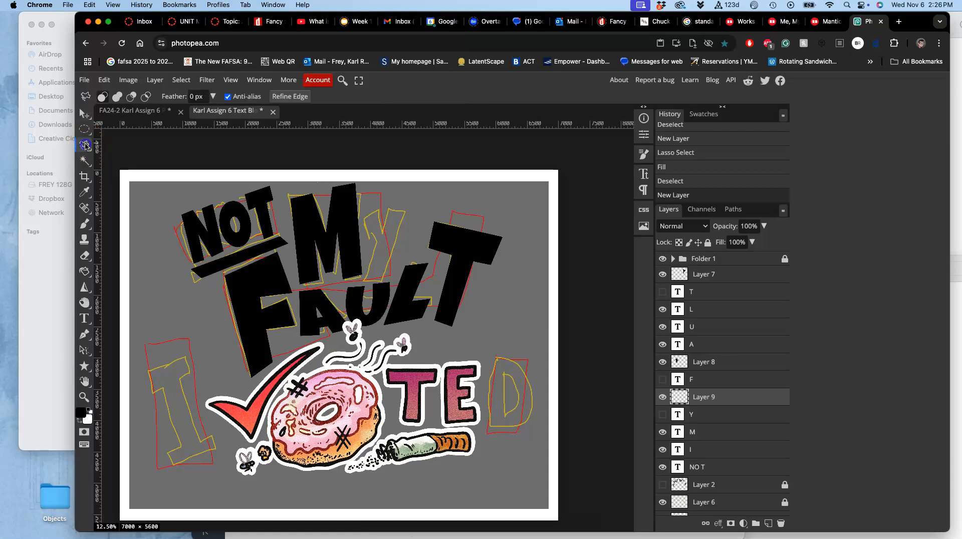
pyautogui.scroll(5, 337, 214)
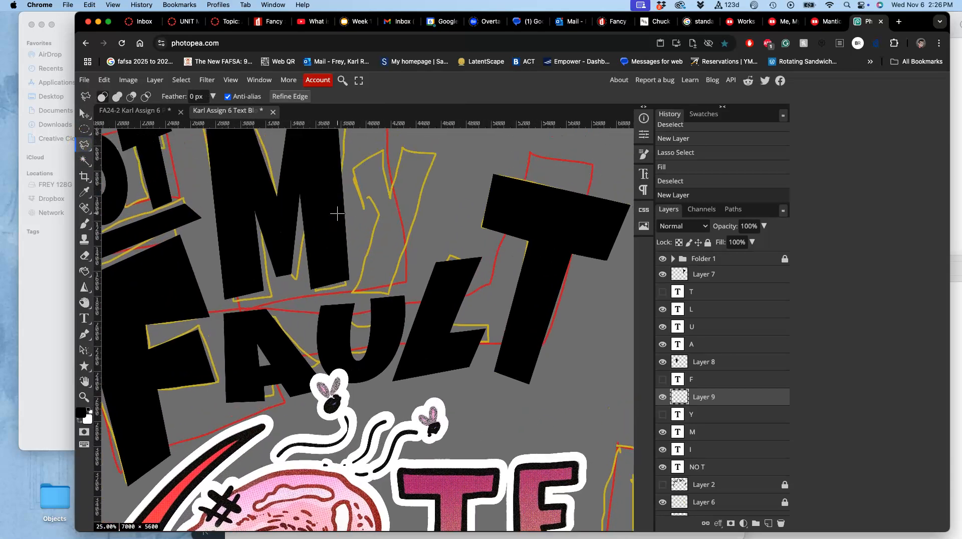
pyautogui.click(374, 166)
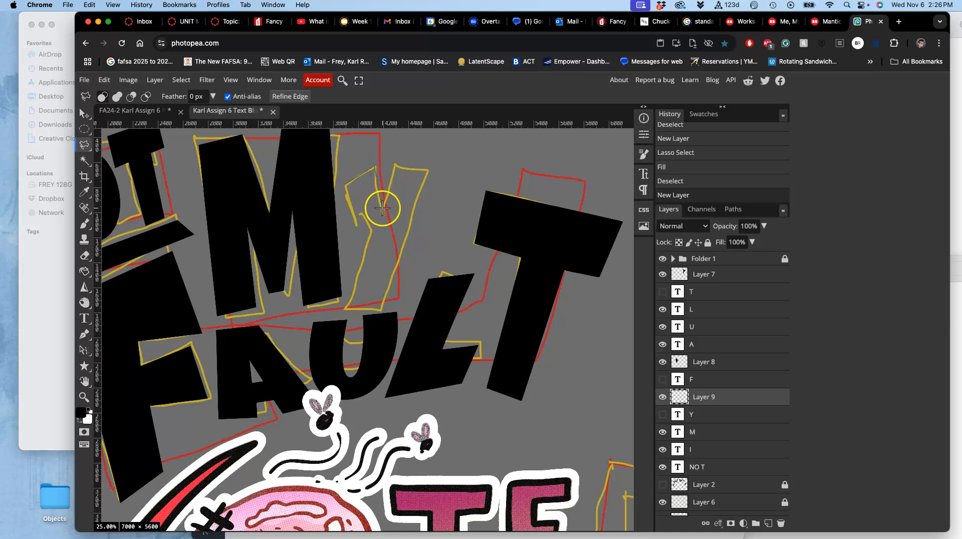
pyautogui.click(395, 166)
pyautogui.click(431, 172)
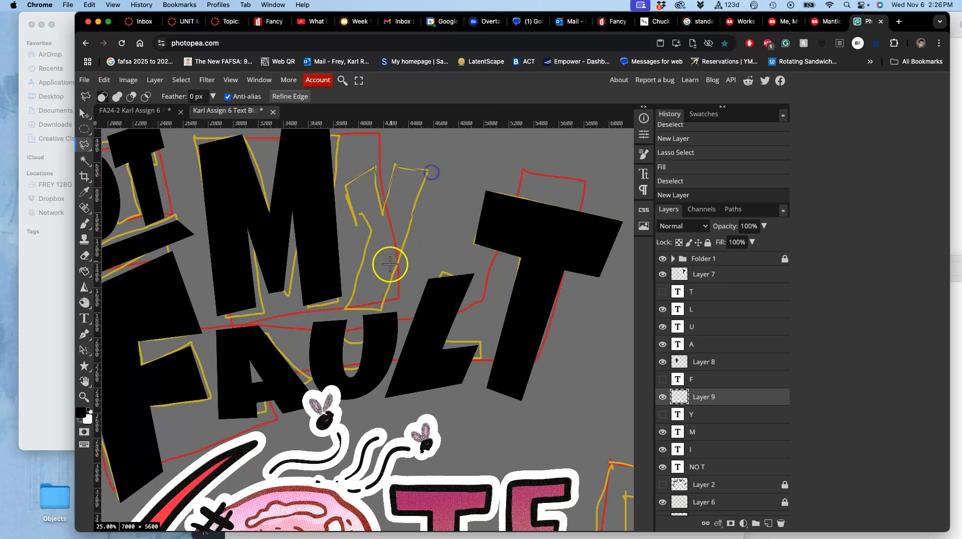